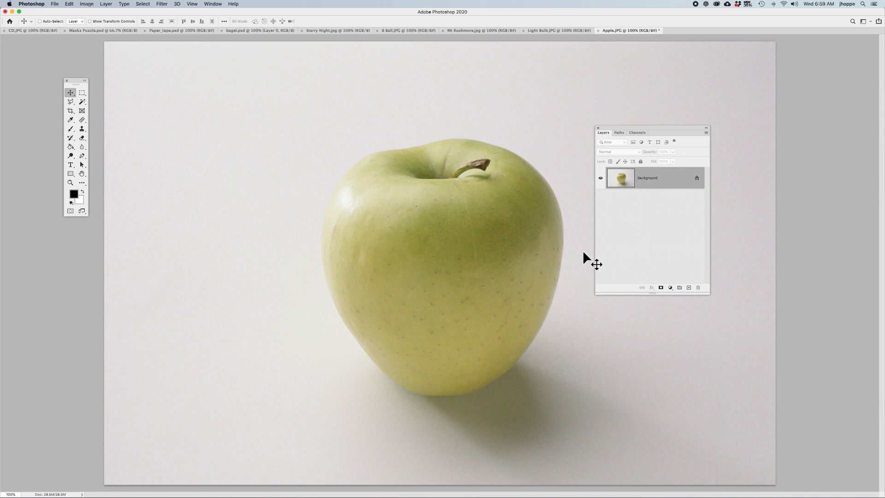
Load the OUTLINE path as a selection and add a layer mask from it to the Background layer
left_click(620, 132)
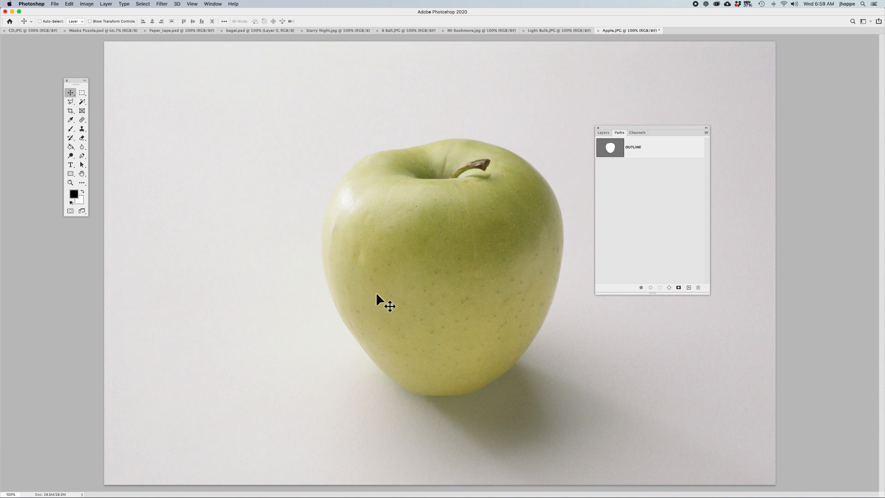
left_click(611, 150)
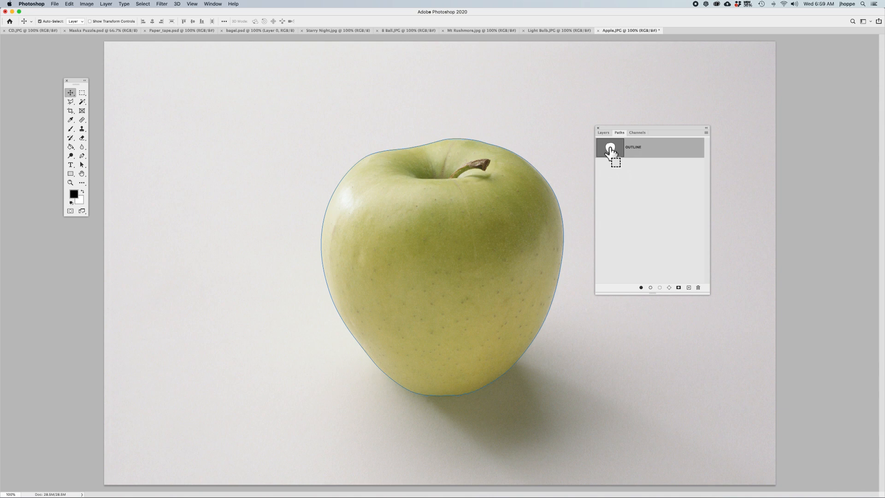
left_click(609, 148, "super")
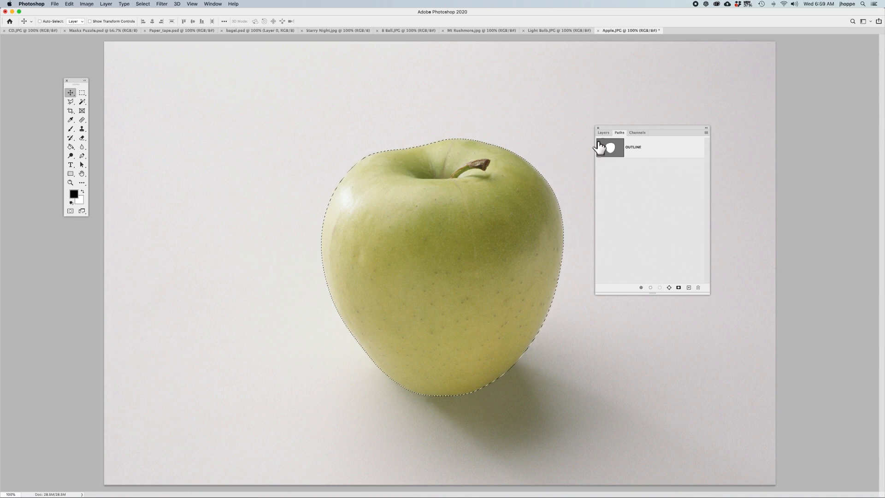
left_click(603, 132)
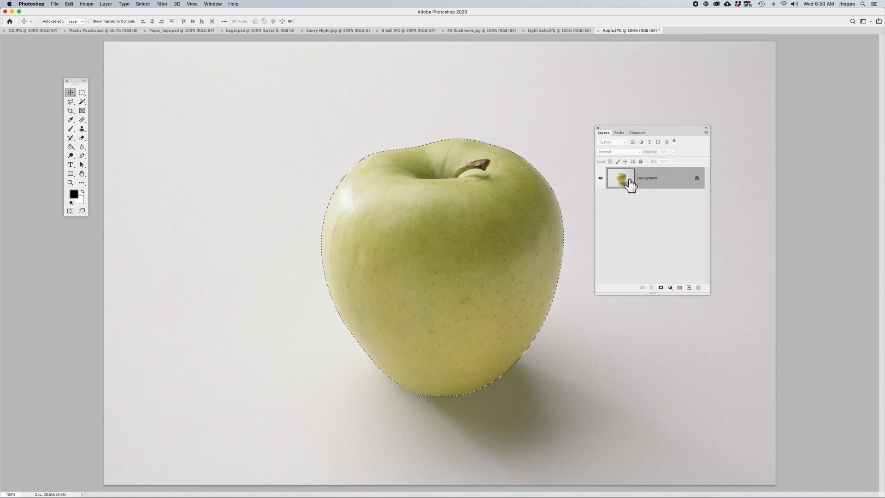
left_click(660, 288)
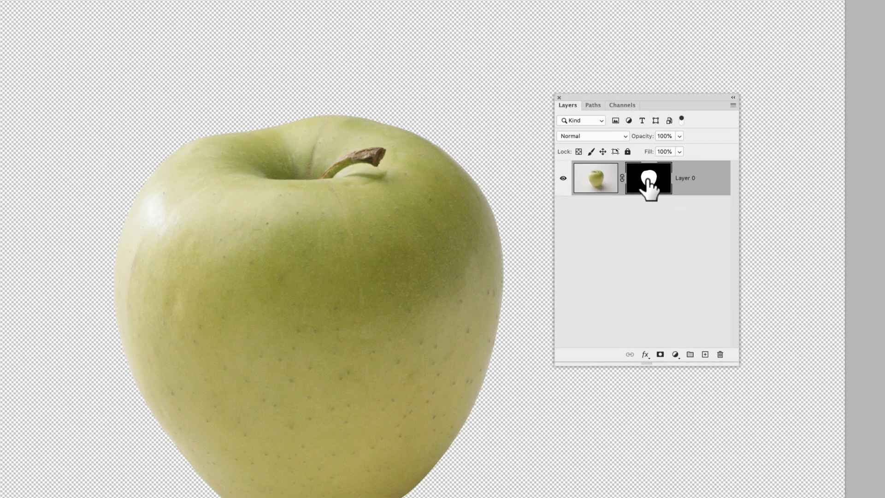
Alternate the active target between Layer 0's image and its layer mask, finishing on the image
left_click(589, 181)
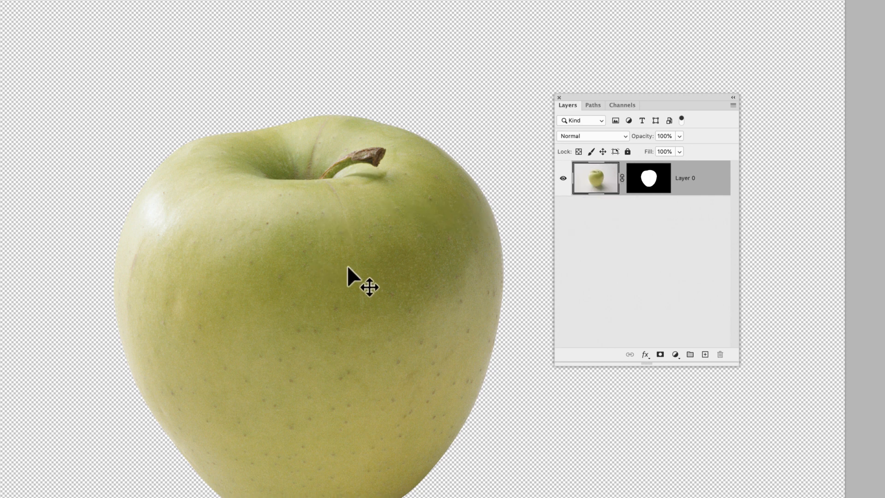
left_click(660, 183)
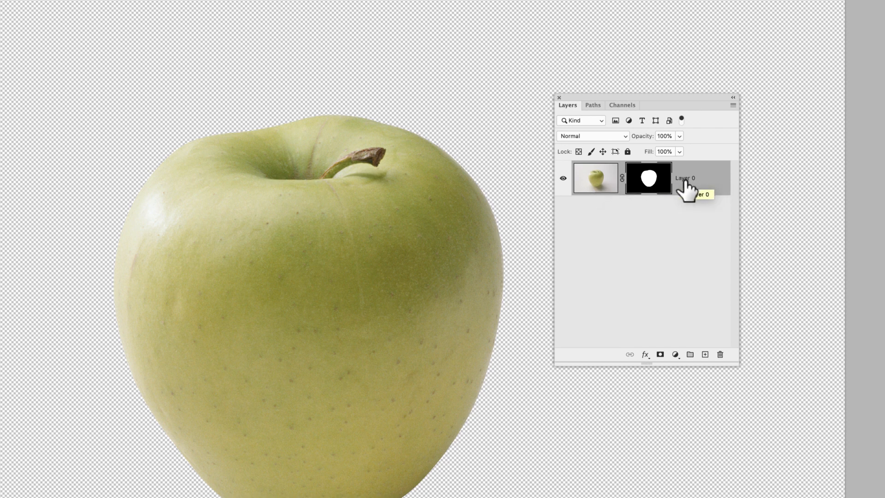
left_click(586, 190)
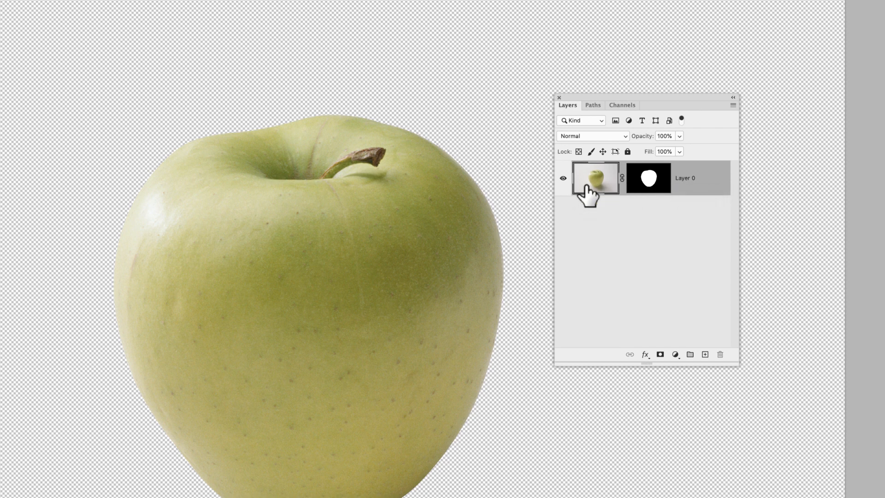
left_click(647, 189)
left_click(587, 191)
left_click(640, 189)
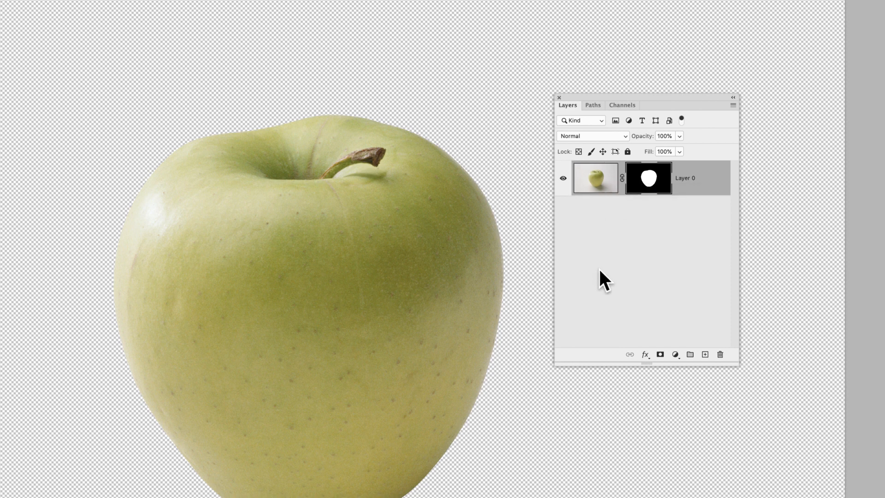
key("super+2")
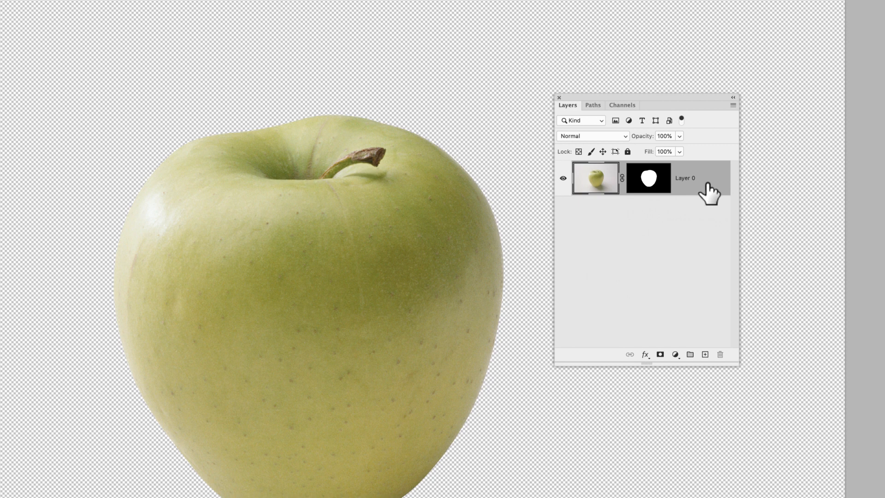
left_click(642, 187)
left_click(594, 192)
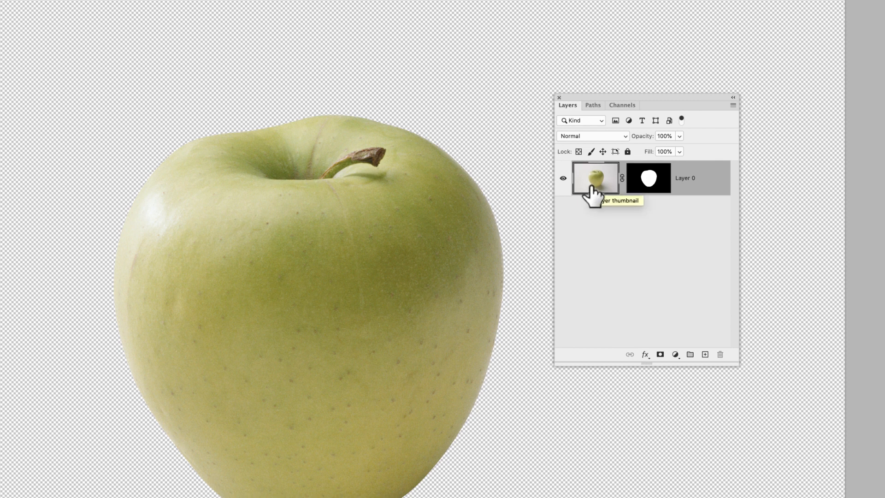
Disable and re-enable Layer 0's mask twice to compare the apple with and without its background
right_click(655, 186)
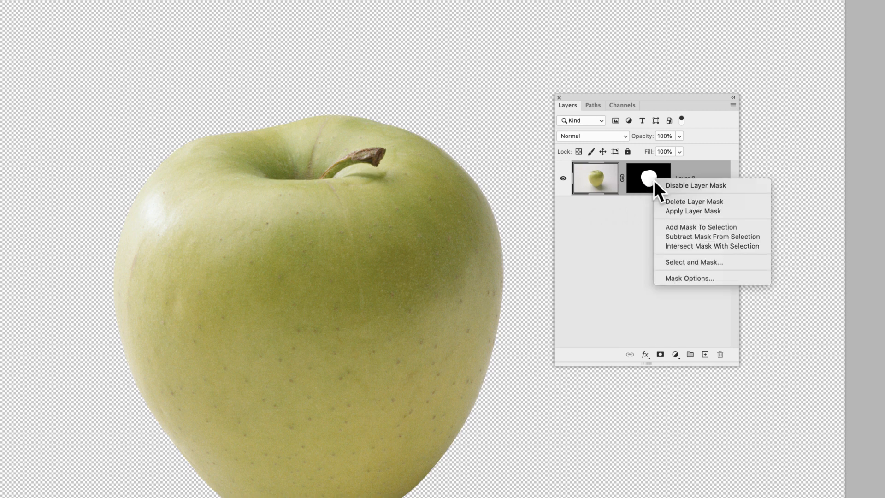
left_click(679, 186)
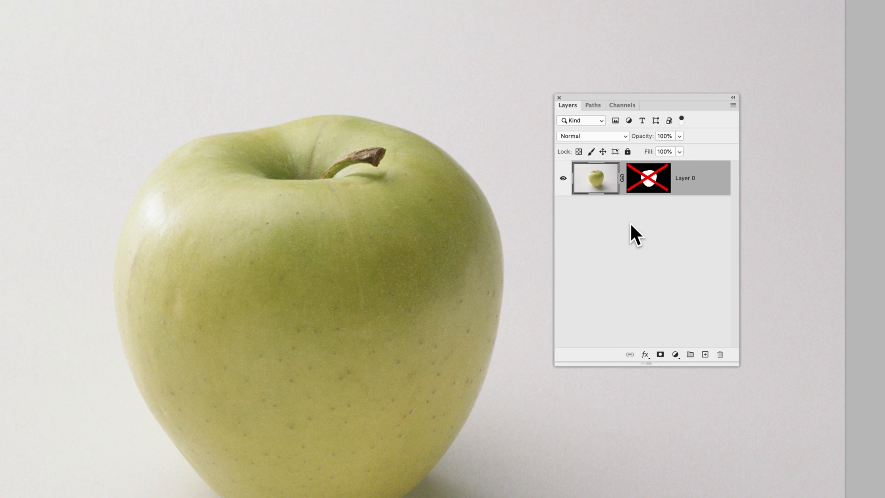
right_click(645, 181)
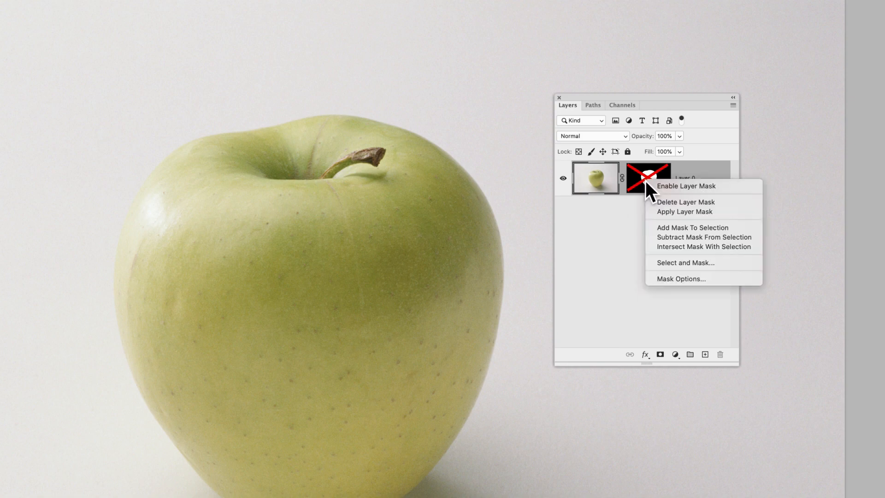
left_click(665, 184)
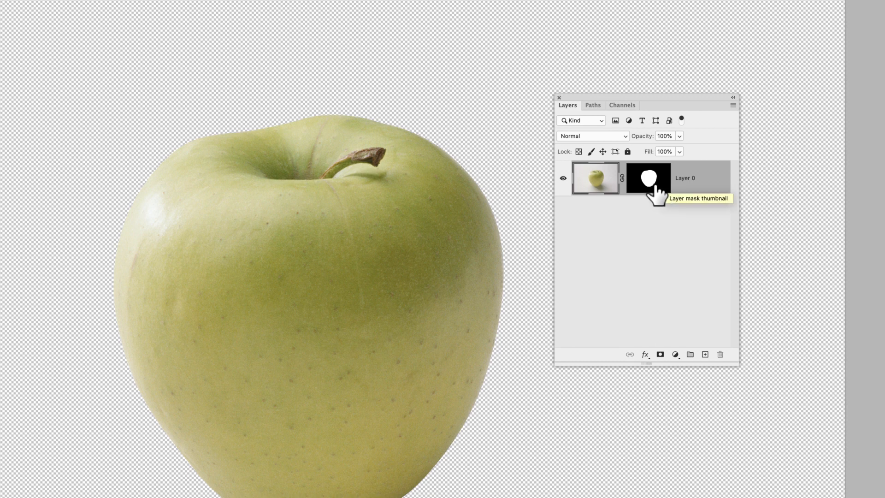
left_click(648, 183, "shift")
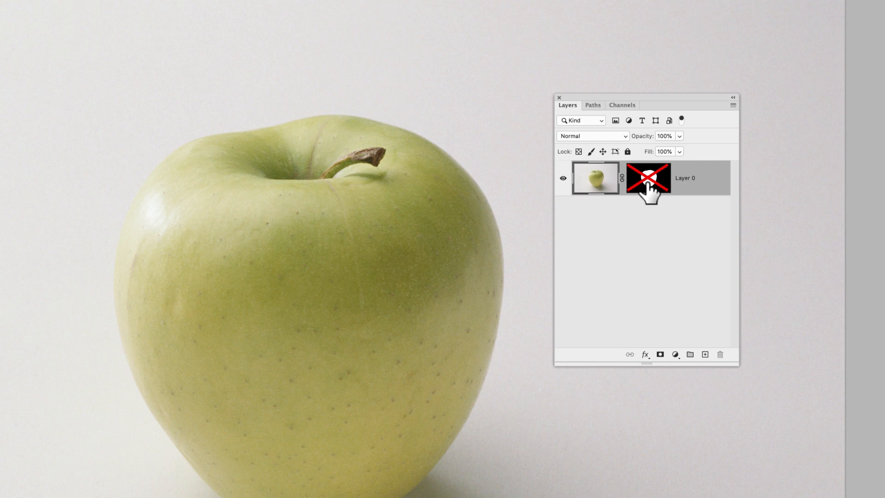
left_click(649, 183, "shift")
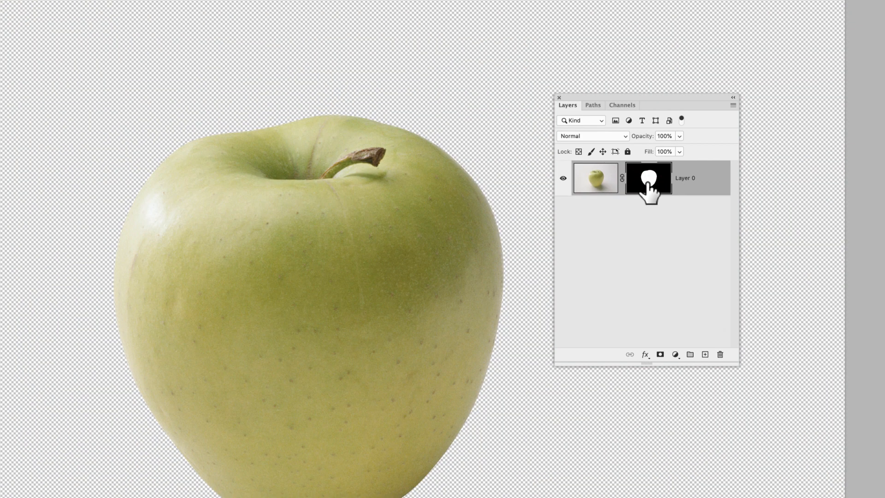
Delete the layer mask from Layer 0 and undo the deletion
right_click(649, 183)
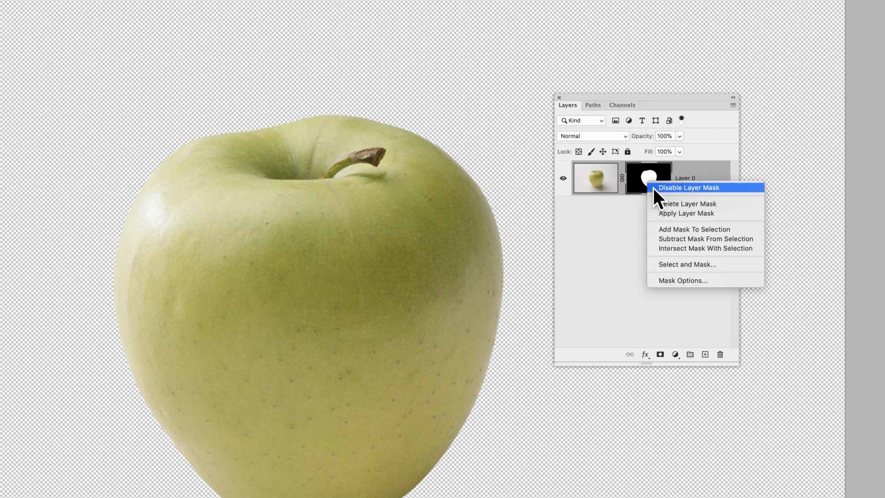
left_click(681, 204)
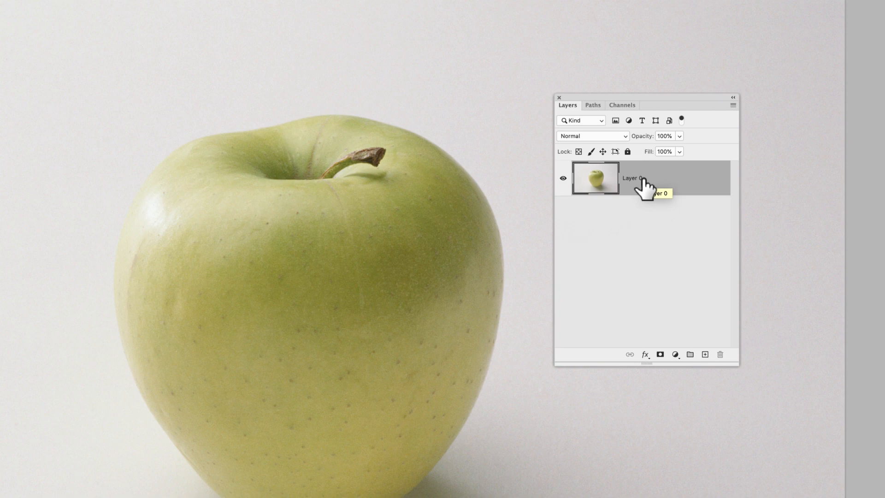
key("super+z")
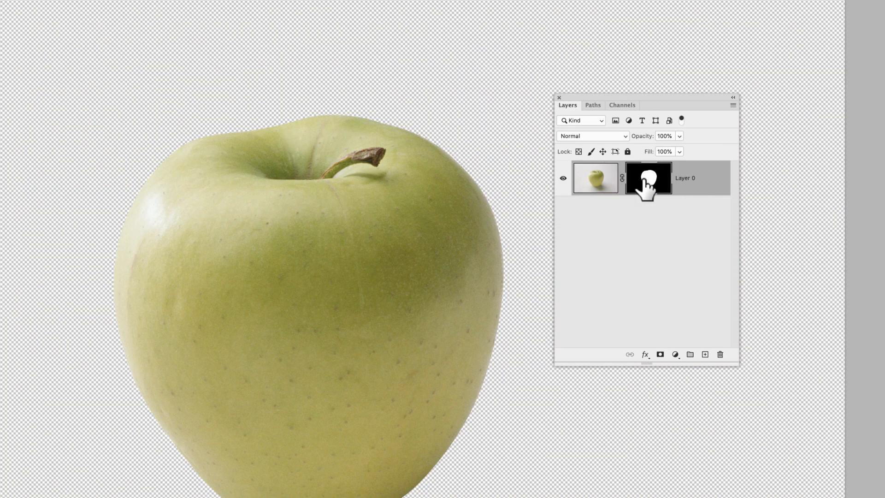
Apply the layer mask permanently to Layer 0, undo it, and review the mask's available commands
right_click(644, 181)
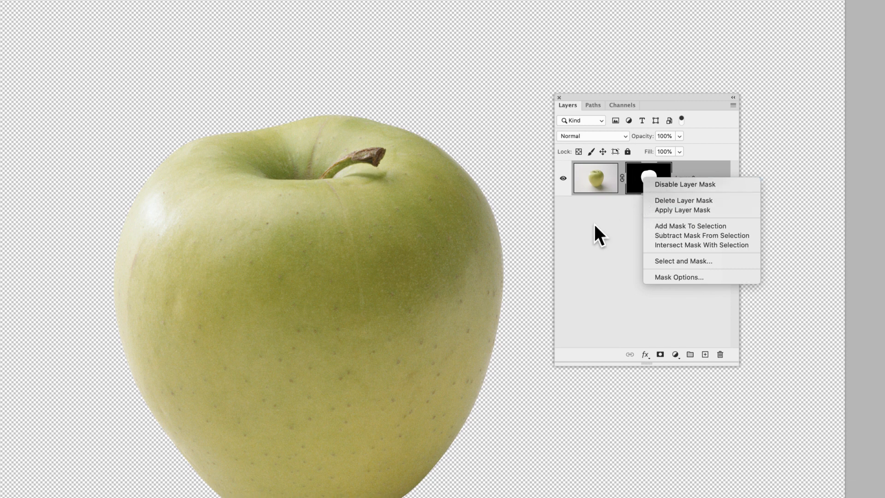
left_click(671, 211)
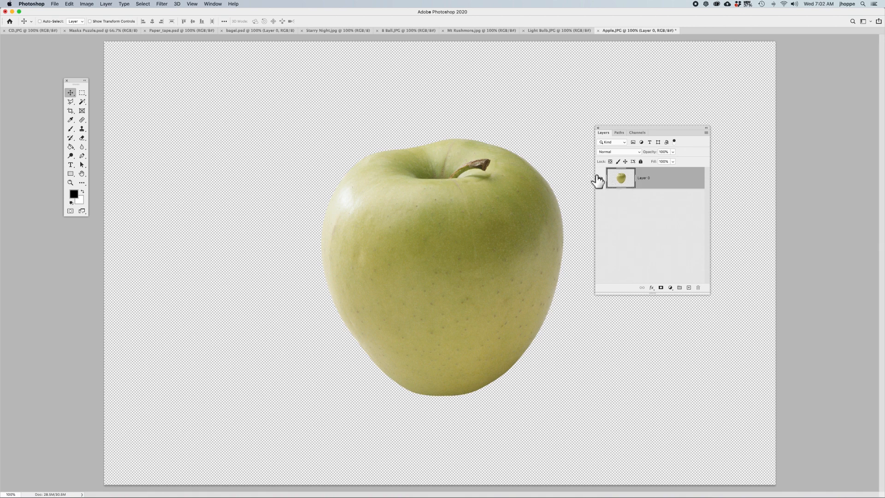
key("super+z")
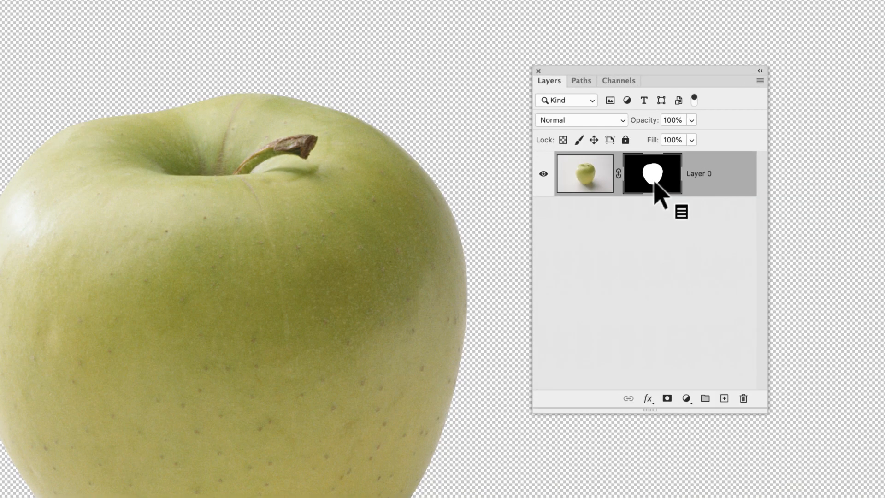
left_click(655, 182, "ctrl")
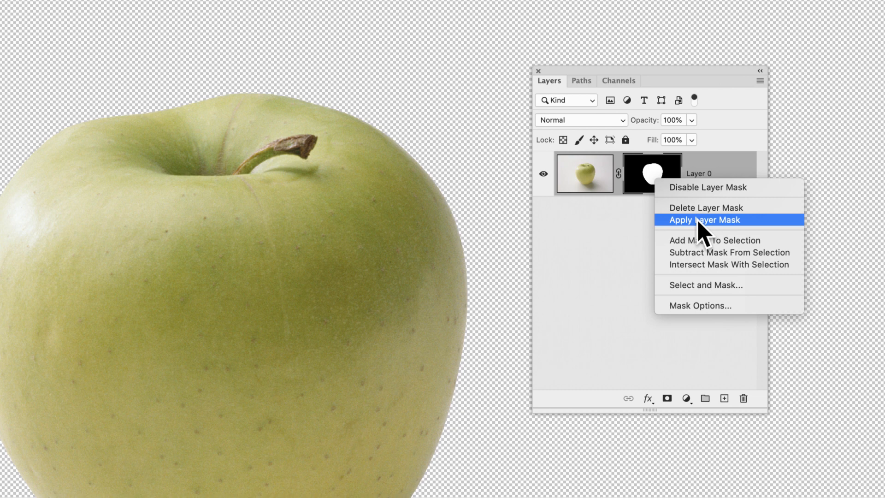
left_click(639, 234)
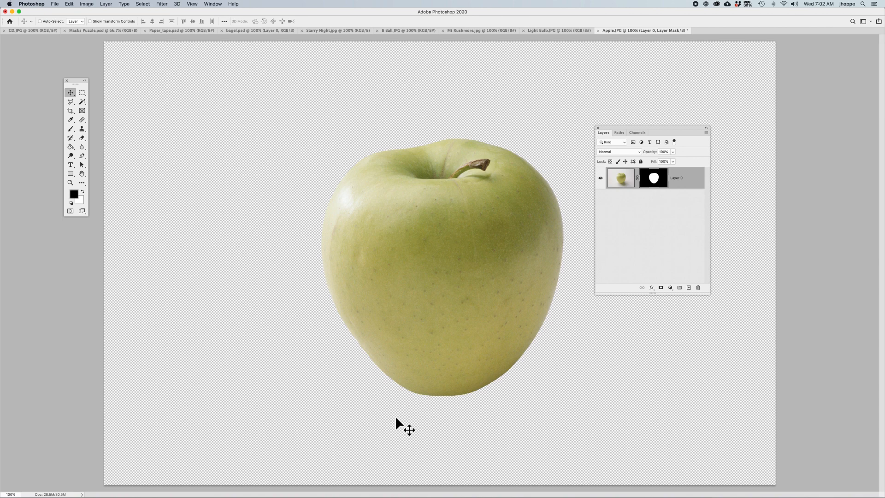
Toggle the red mask overlay on and off twice to inspect the masked area around the apple
key("backslash")
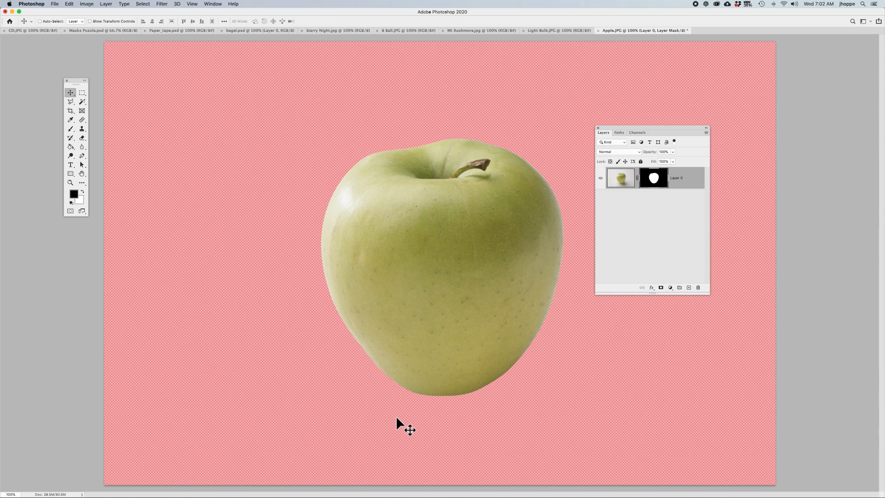
key("backslash")
key("backslash")
key("backslash")
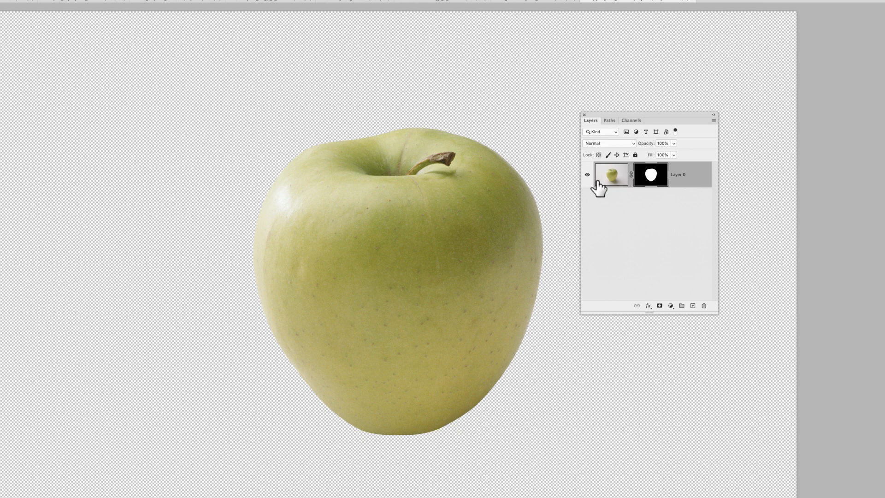
Try scaling the apple image together with its linked mask to 72.64% with Free Transform
left_click(618, 176)
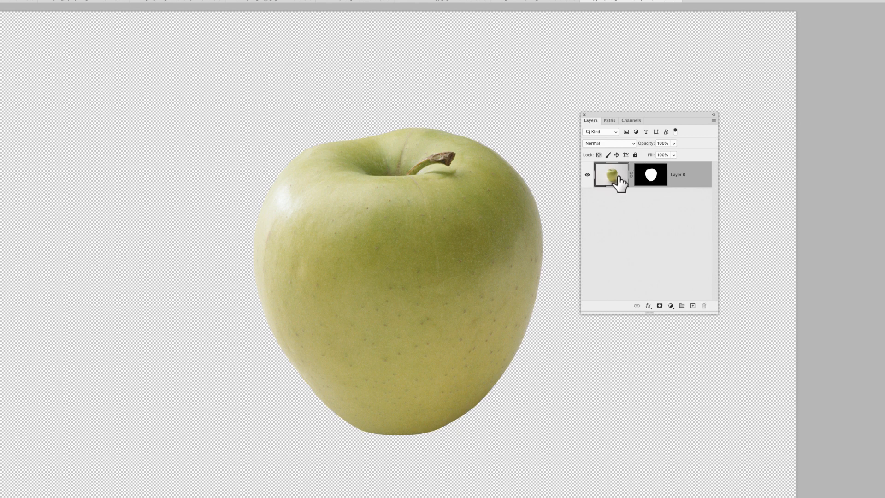
left_click(649, 181)
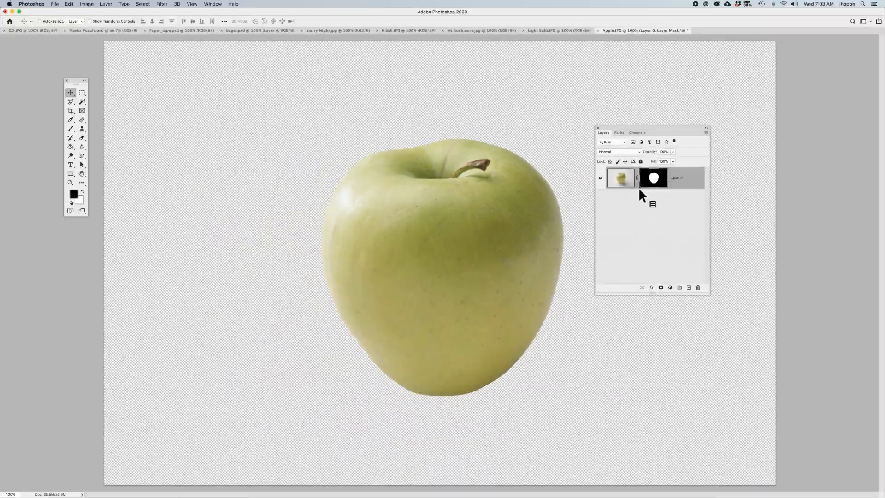
left_click(628, 180)
key("super+t")
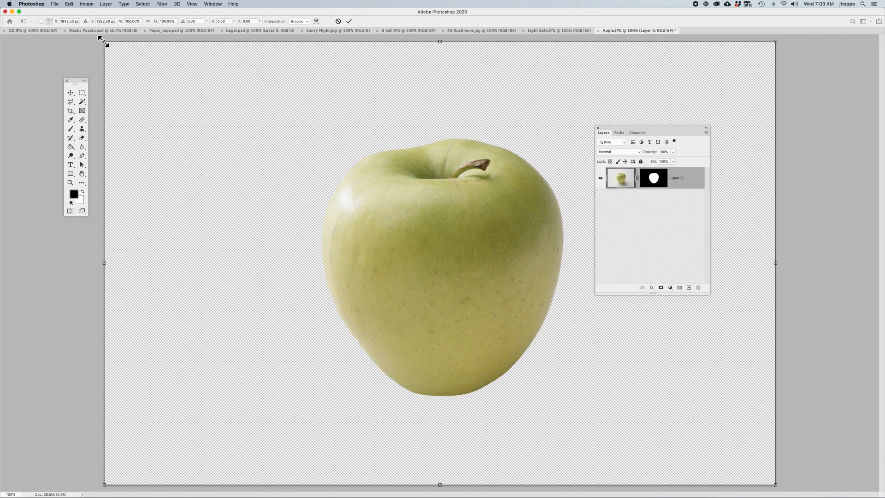
left_click_drag(104, 42, 195, 101)
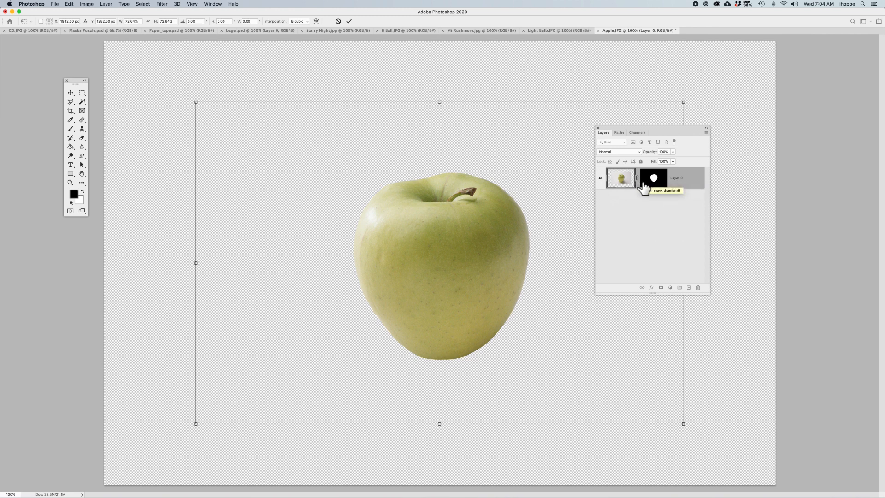
key("Escape")
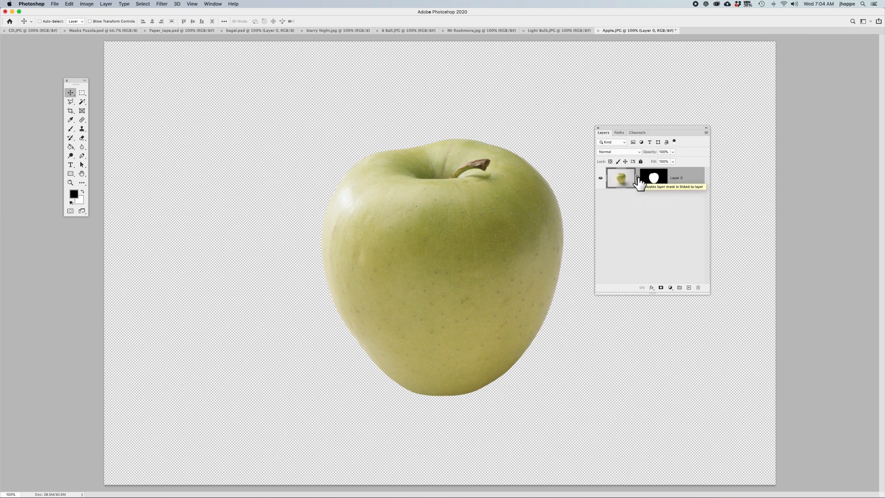
Unlink Layer 0's mask from its image and move only the image sideways within the mask, left and then right
left_click(638, 178)
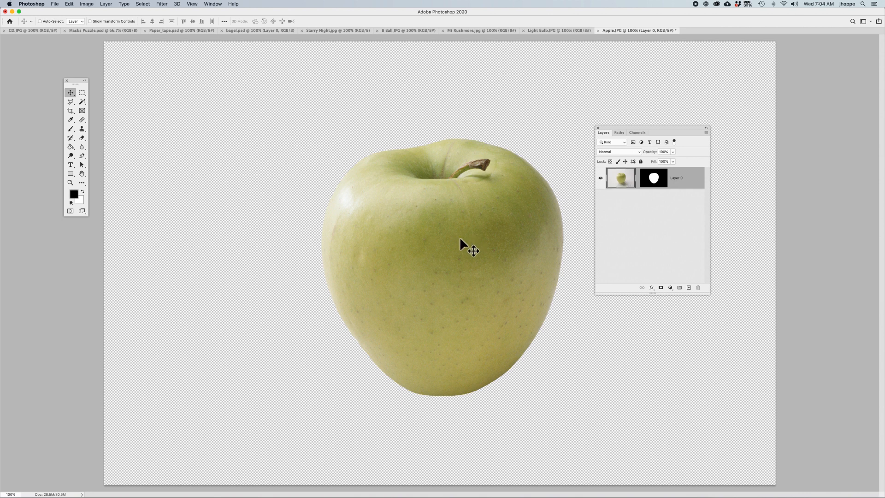
left_click_drag(450, 240, 351, 240)
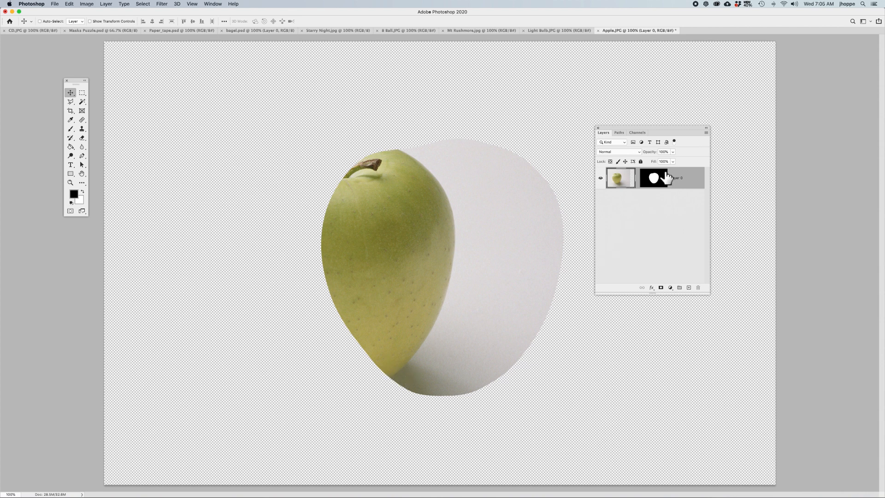
left_click_drag(382, 362, 349, 365)
left_click_drag(418, 361, 593, 354)
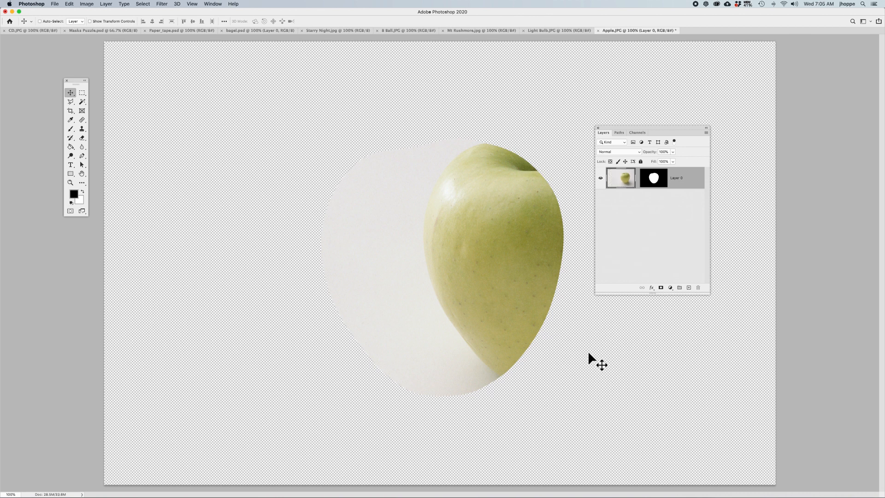
Undo the last image move, try moving only the mask diagonally down and to the left, and undo that
key("super+z")
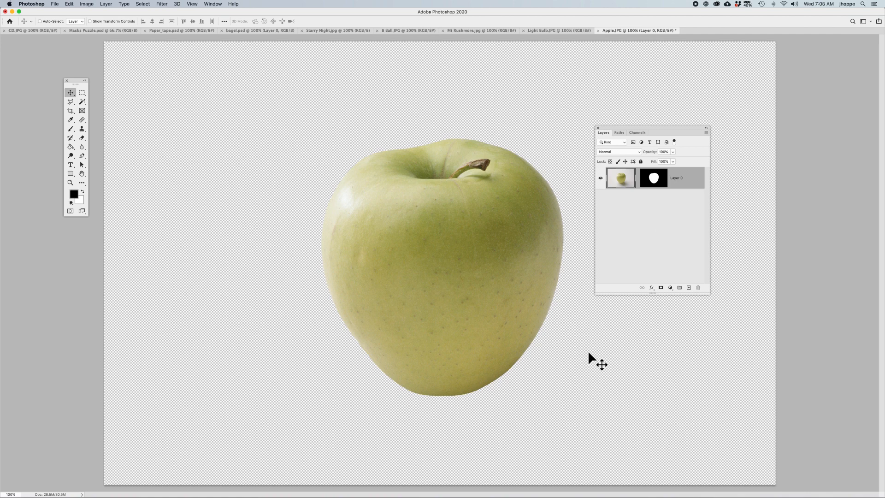
left_click(650, 180)
left_click_drag(380, 267, 312, 348)
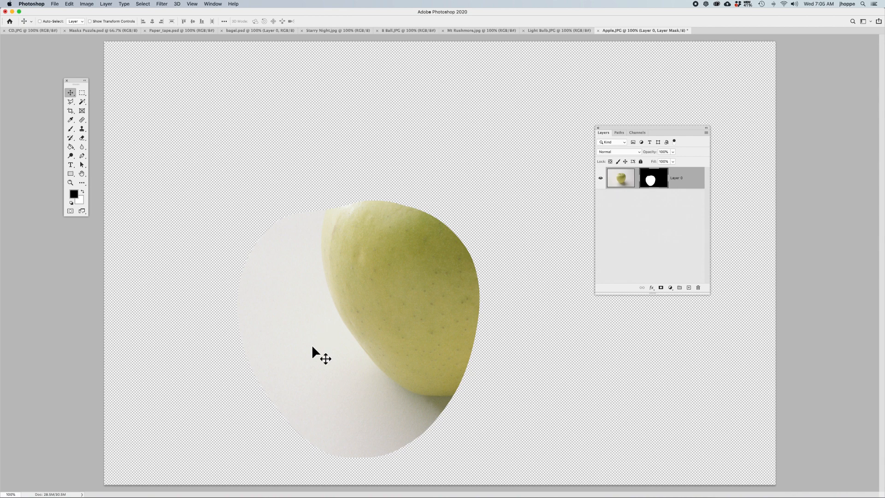
key("super+z")
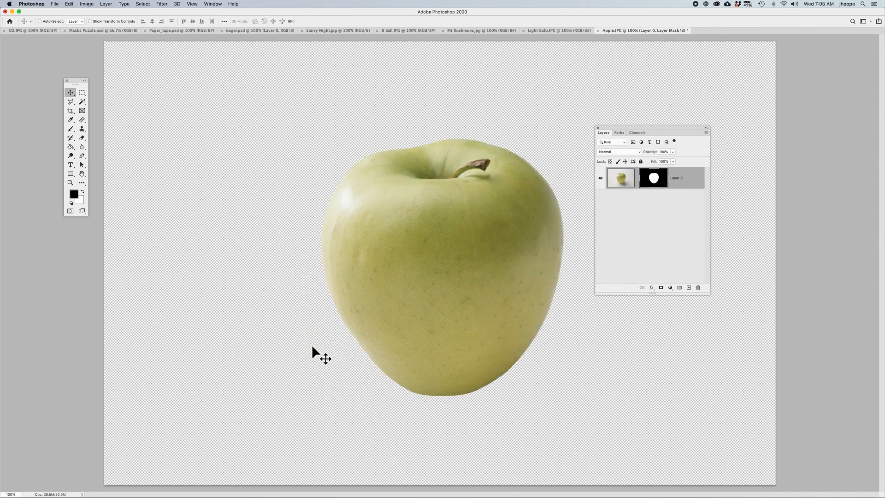
View the red mask overlay once and relink Layer 0's mask to its image
key("backslash")
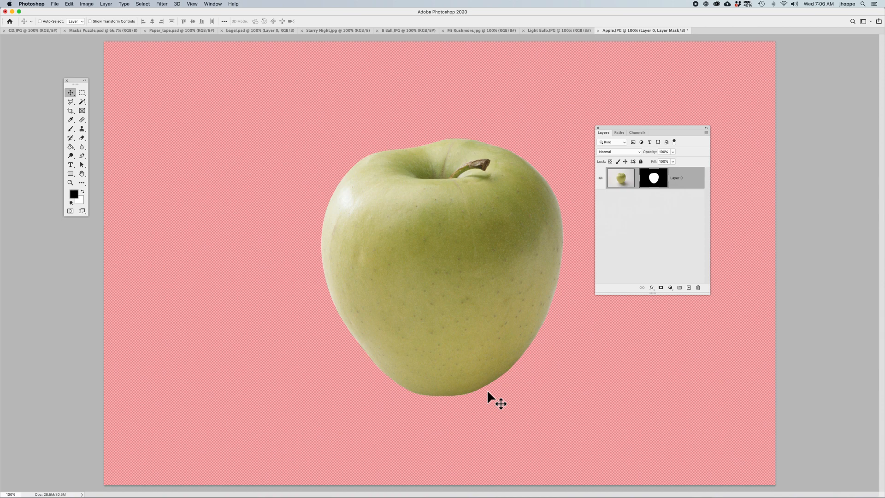
key("backslash")
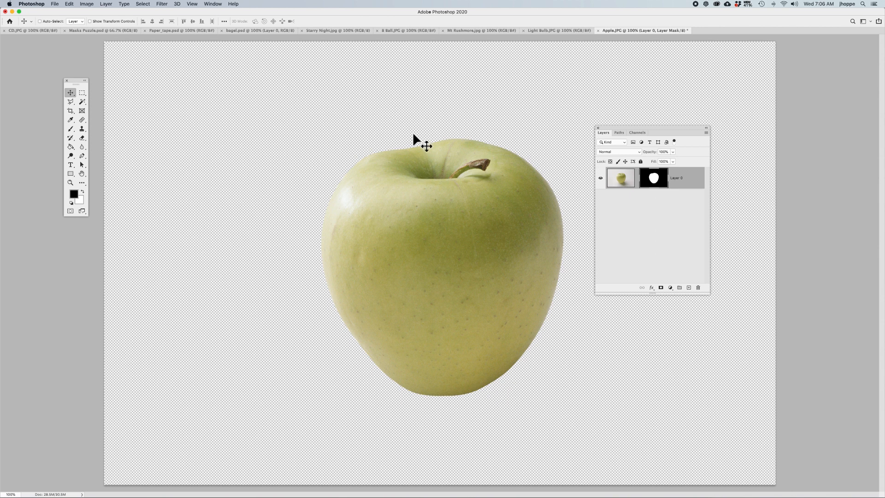
left_click(637, 178)
Reposition the floating Layers panel beside the apple and widen it
left_click_drag(632, 134, 624, 143)
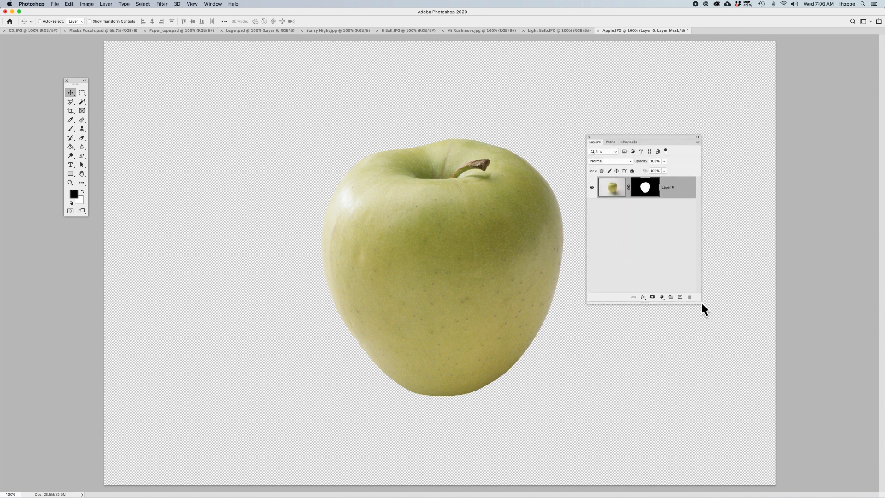
left_click_drag(701, 303, 739, 305)
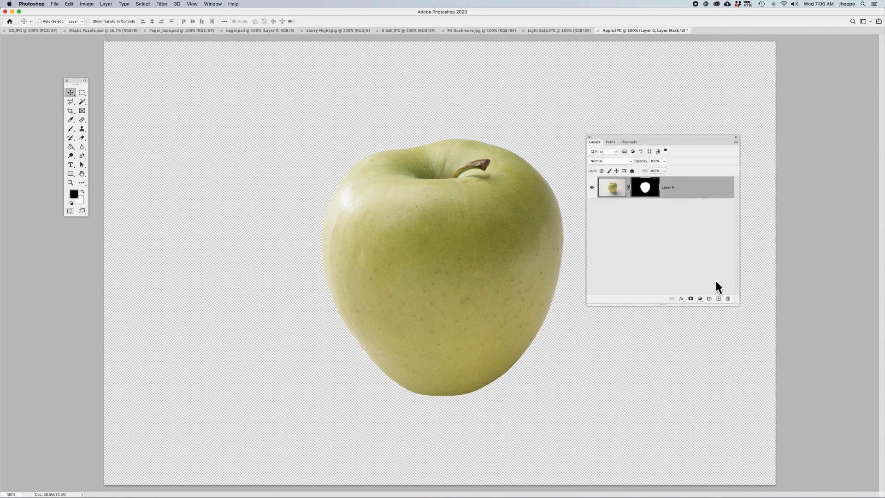
left_click_drag(683, 135, 681, 142)
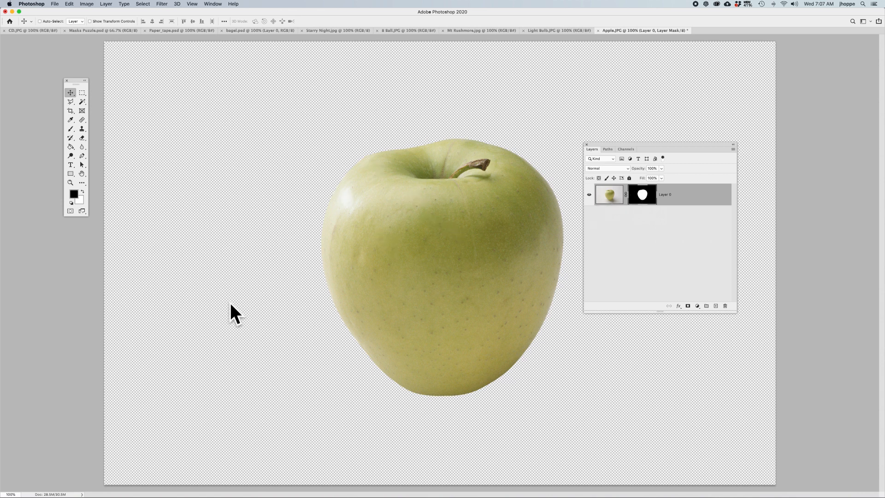
Add a vector mask to Layer 0 beside its layer mask, and practise targeting the image and both mask thumbnails
left_click(688, 307)
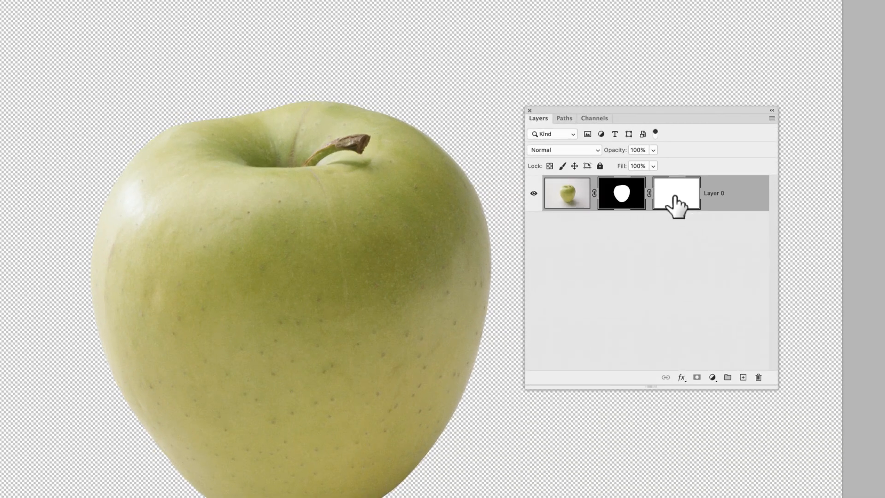
left_click(574, 195)
left_click(617, 197)
left_click(675, 196)
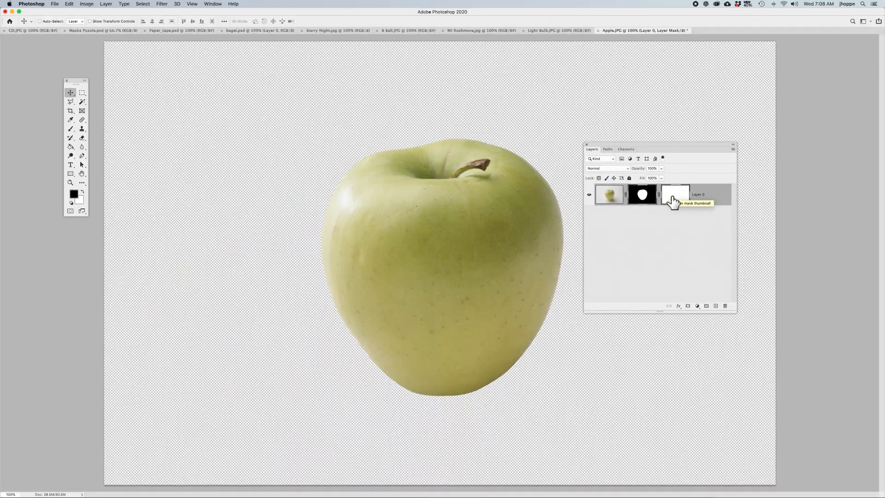
left_click(672, 241)
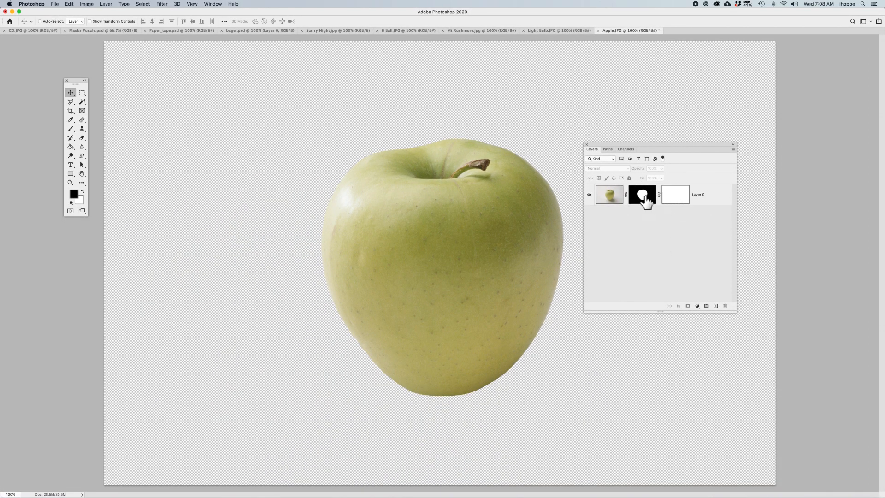
left_click(672, 201)
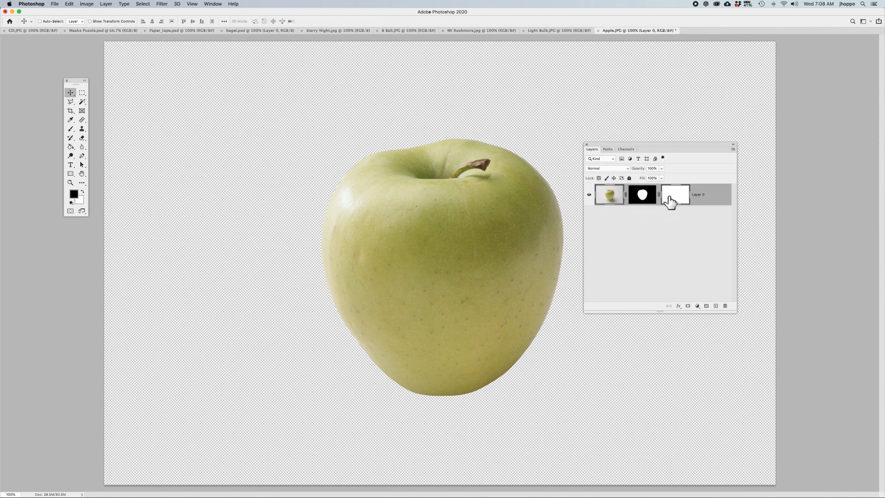
Delete the white vector mask from Layer 0, keeping the apple-shaped layer mask
left_click(673, 198)
left_click_drag(673, 198, 725, 304)
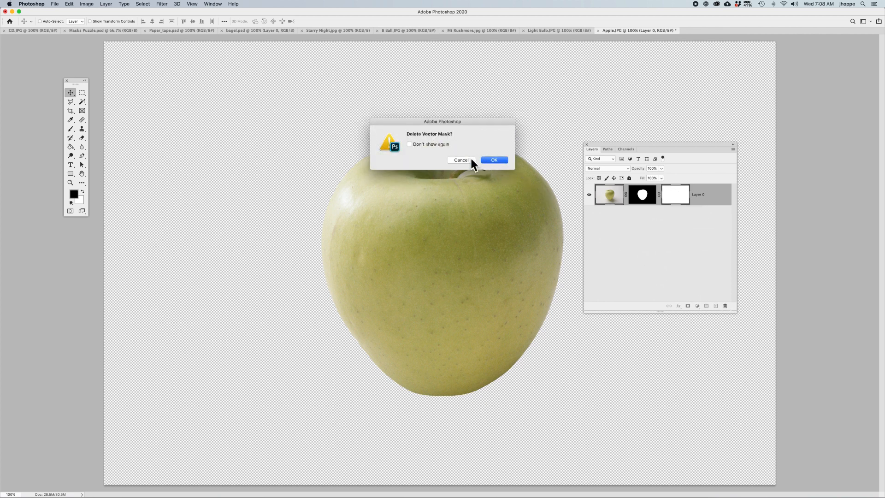
left_click(493, 159)
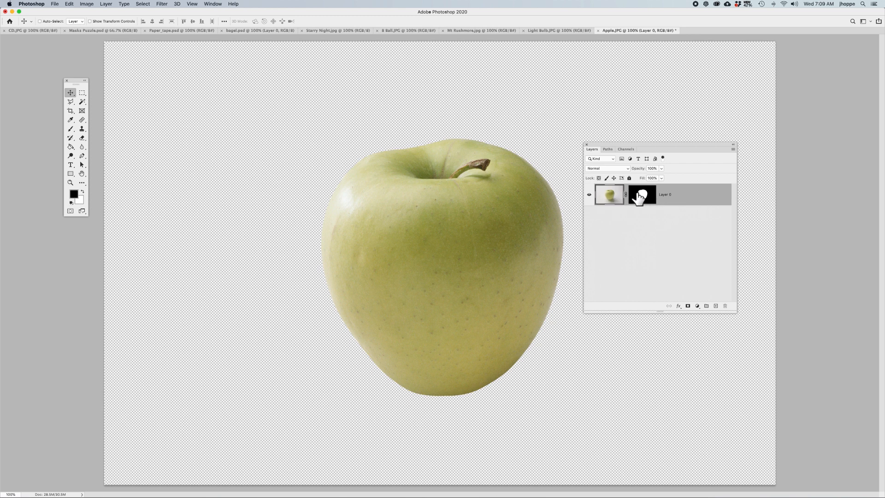
Convert Layer 0 to a smart object and test the Brush and Eraser on it before returning to the Move tool
right_click(678, 195)
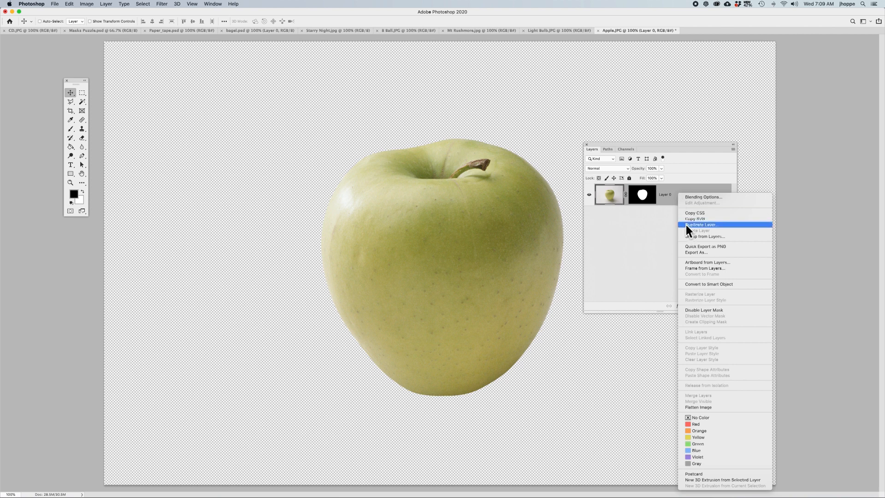
left_click(703, 284)
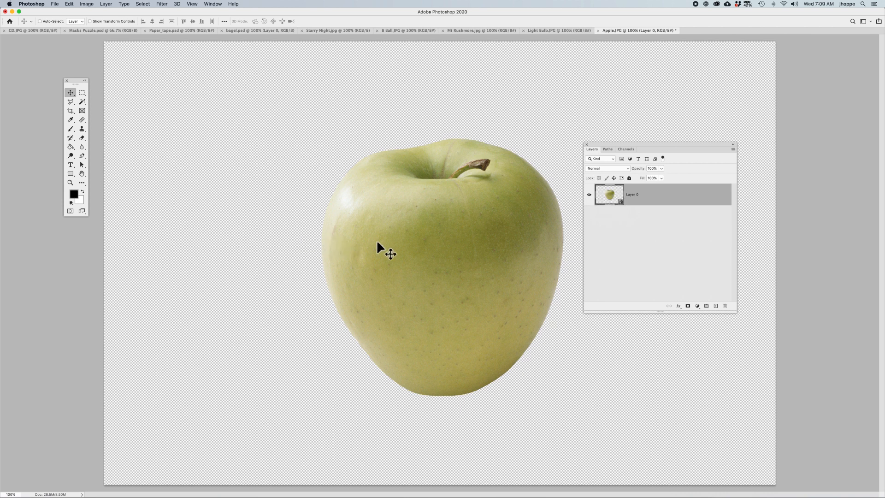
key("b")
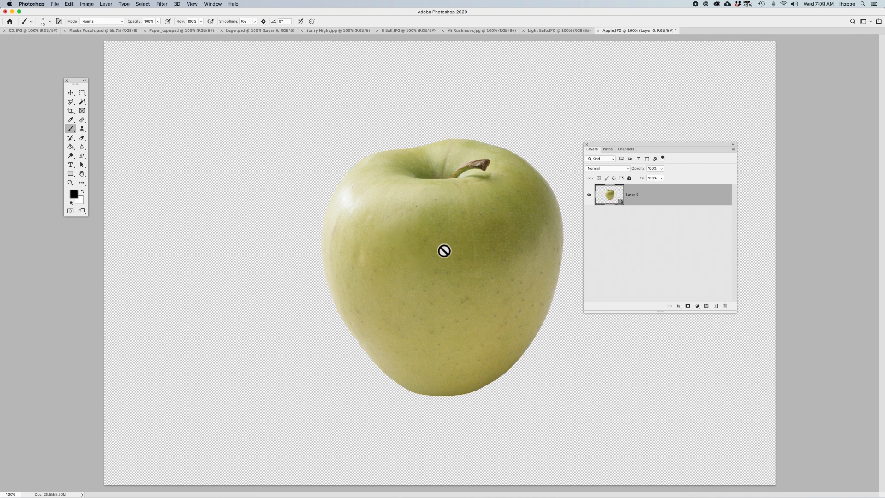
key("e")
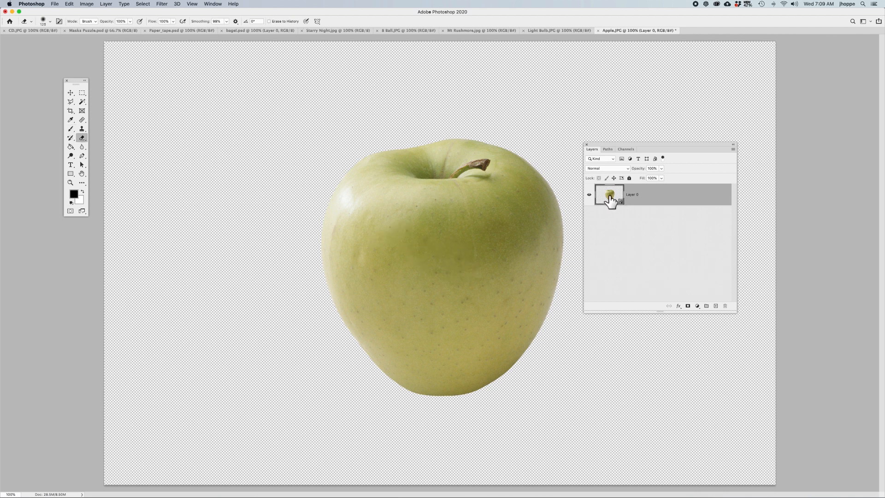
key("v")
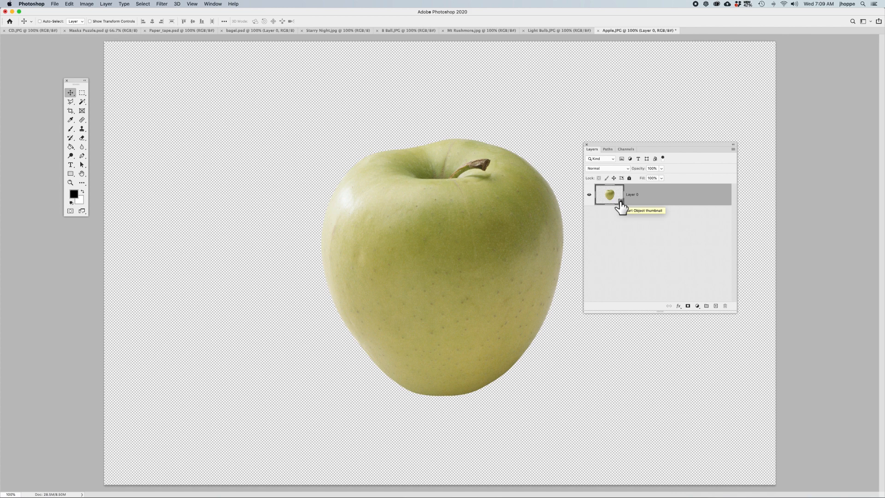
View the smart object's contents and close them, and try adding an empty layer mask to the smart object before undoing it
double_click(620, 204)
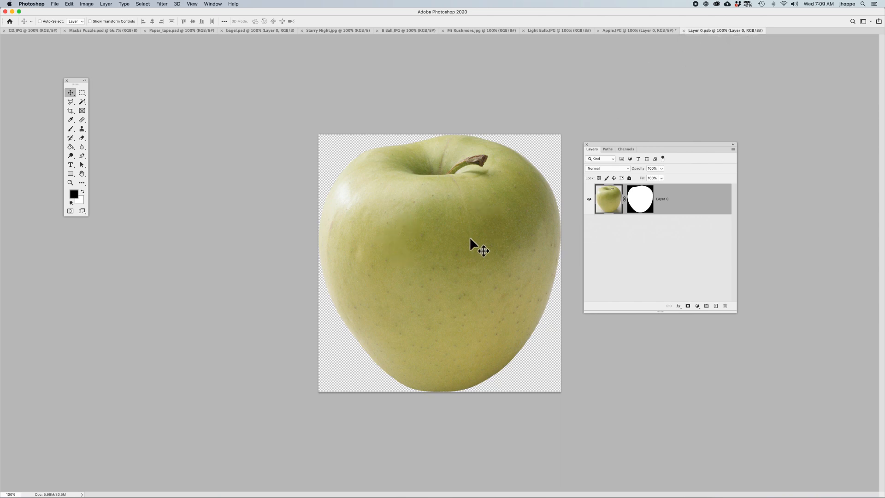
left_click(684, 30)
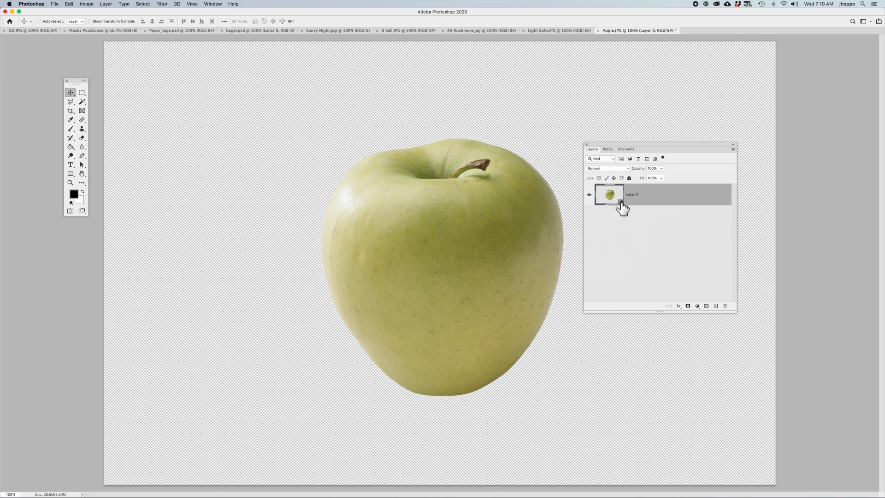
left_click(688, 306)
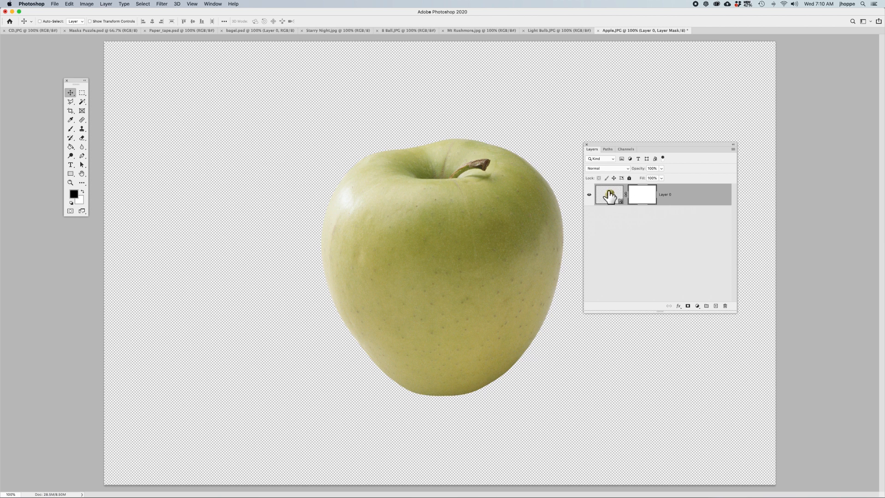
key("super+z")
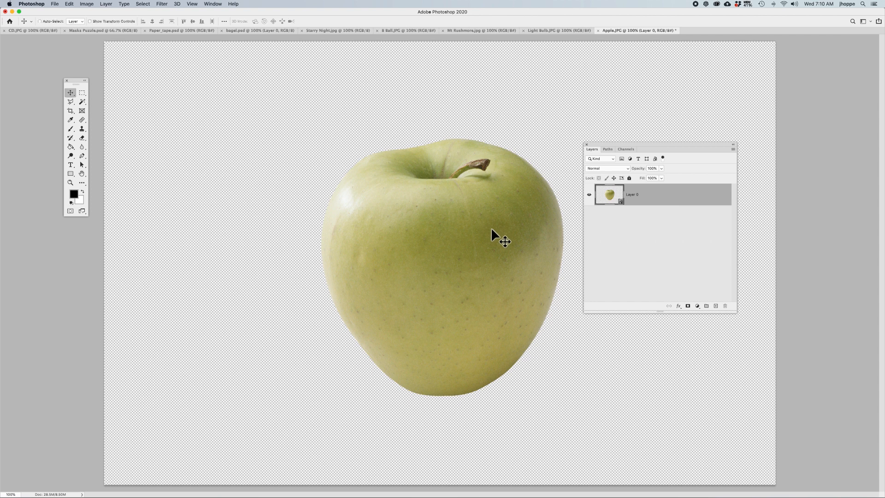
Try masking the smart object to three horizontal strips across the apple, undo the mask, and deselect
key("m")
left_click_drag(309, 195, 589, 215)
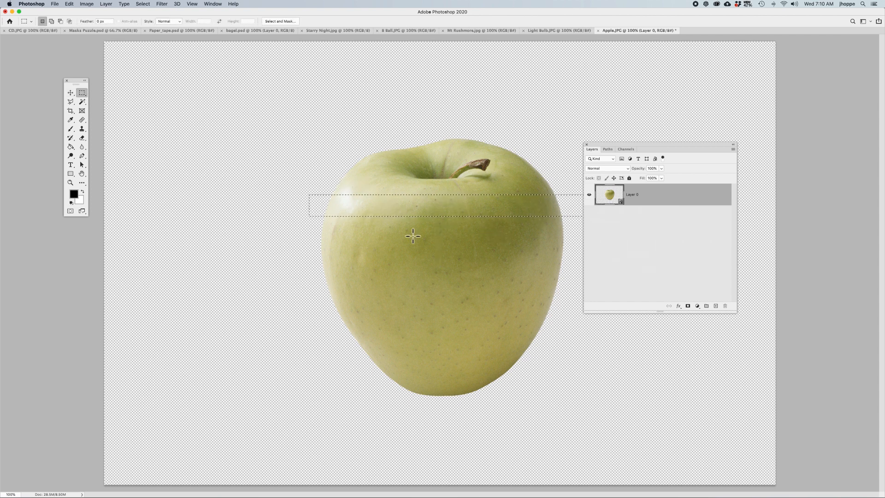
left_click_drag(321, 249, 578, 272, "shift")
left_click_drag(316, 314, 565, 336)
left_click(688, 306)
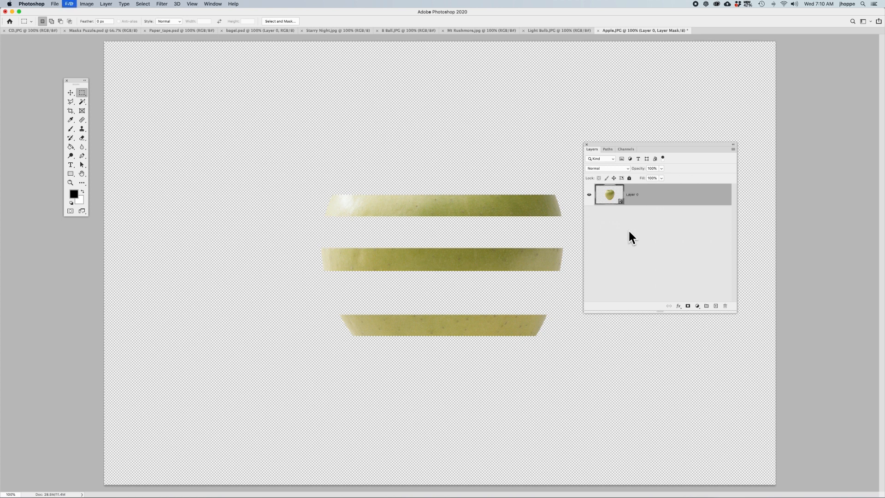
key("super+z")
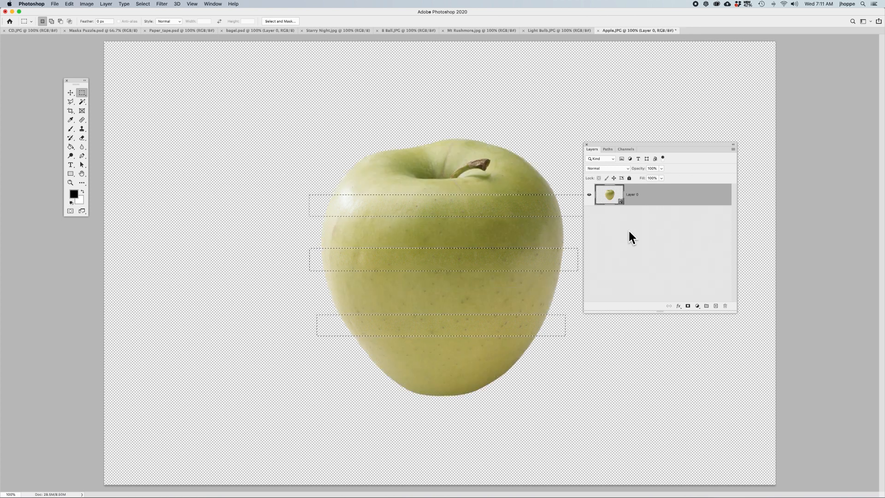
key("super+d")
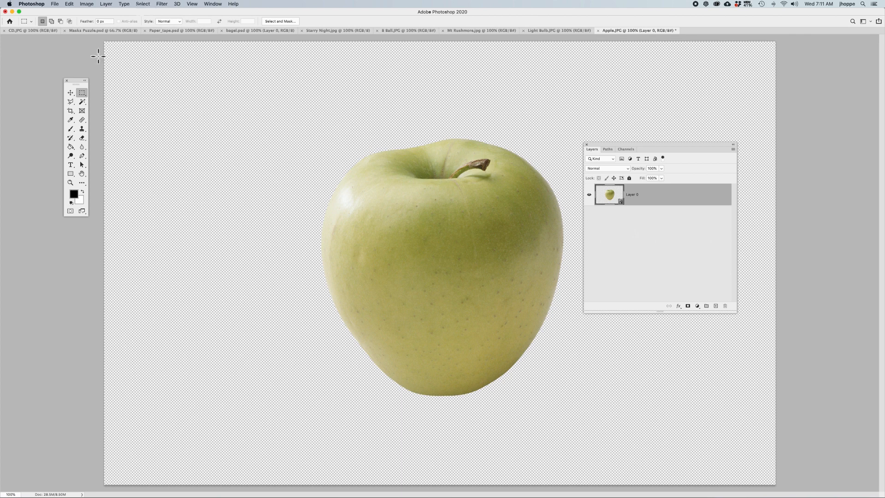
Copy the apple smart object into Mt Rushmore.jpg and centre it over the picture
left_click(70, 93)
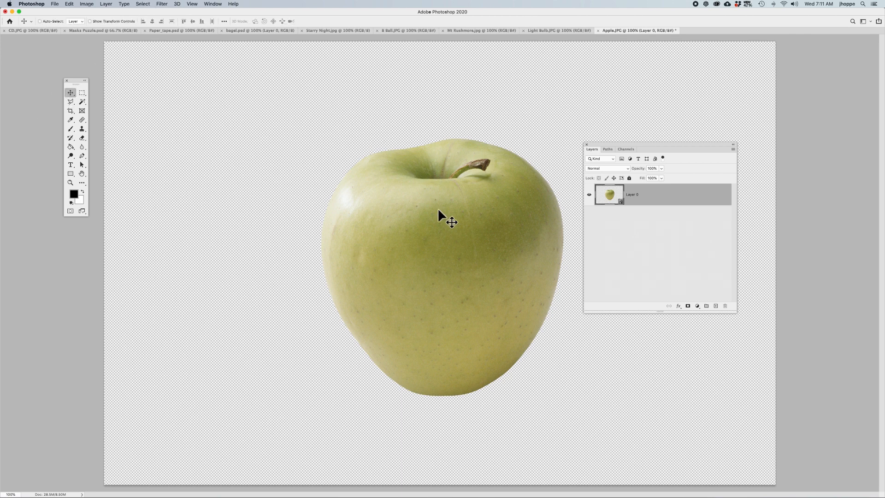
left_click_drag(443, 193, 475, 28)
left_click_drag(444, 219, 439, 258)
Scale the apple down proportionally to less than half its size with Free Transform and place it over the third carved head
key("super+t")
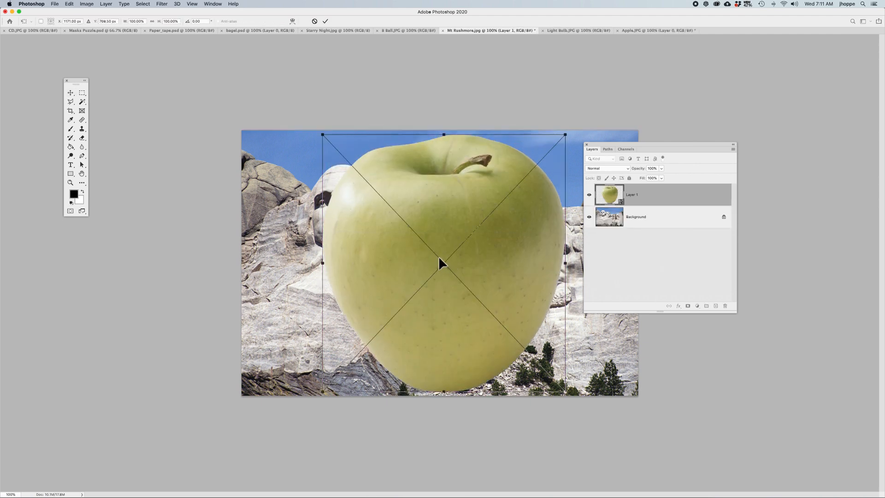
left_click_drag(322, 136, 388, 209)
key("Return")
left_click_drag(438, 254, 486, 209)
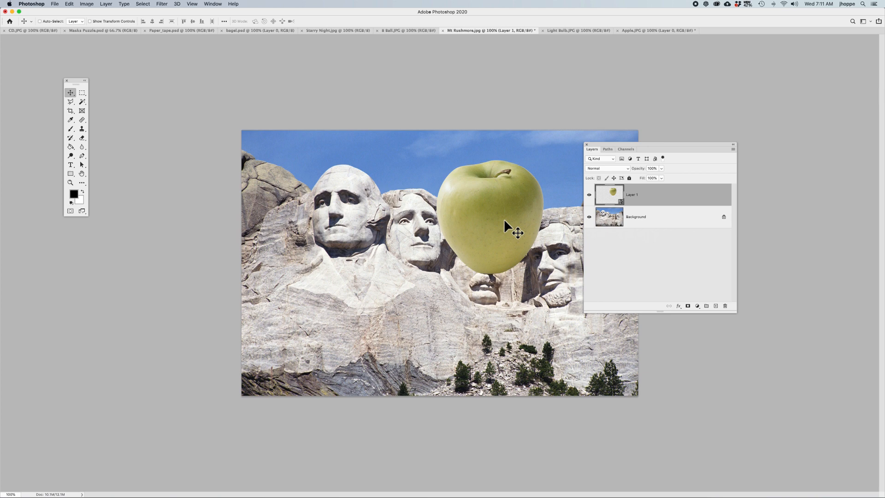
Rename the copied layer "Apple" and hide it
double_click(632, 194)
type("Apple")
key("Return")
left_click(589, 194)
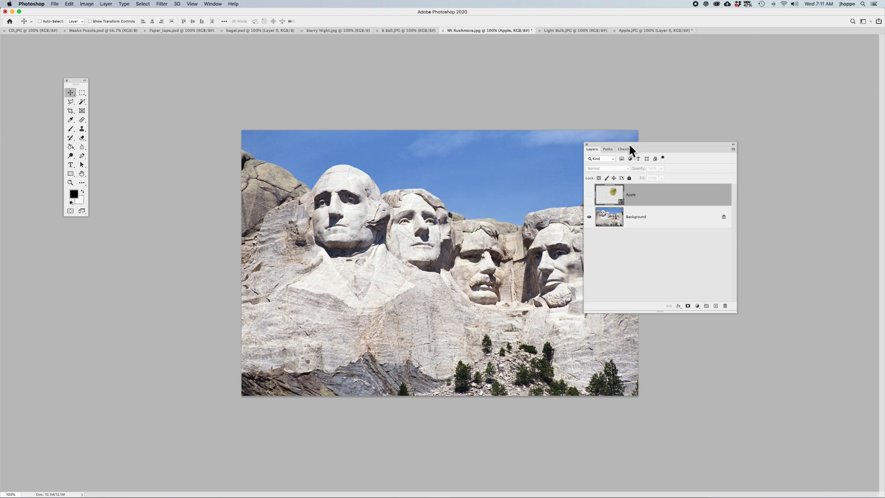
Move the Layers panel clear of the picture and toggle the Apple layer's visibility to compare the carved head with the apple
left_click_drag(629, 143, 701, 154)
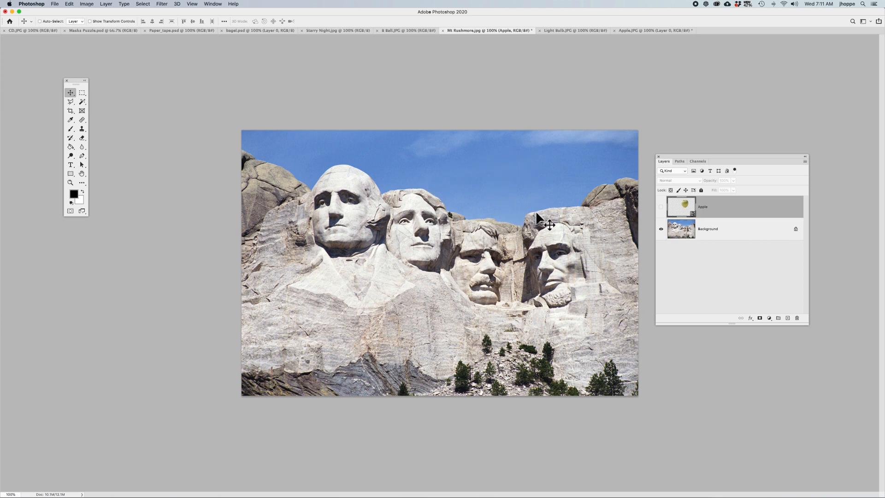
left_click(661, 208)
left_click(661, 208)
left_click(661, 208)
left_click(661, 207)
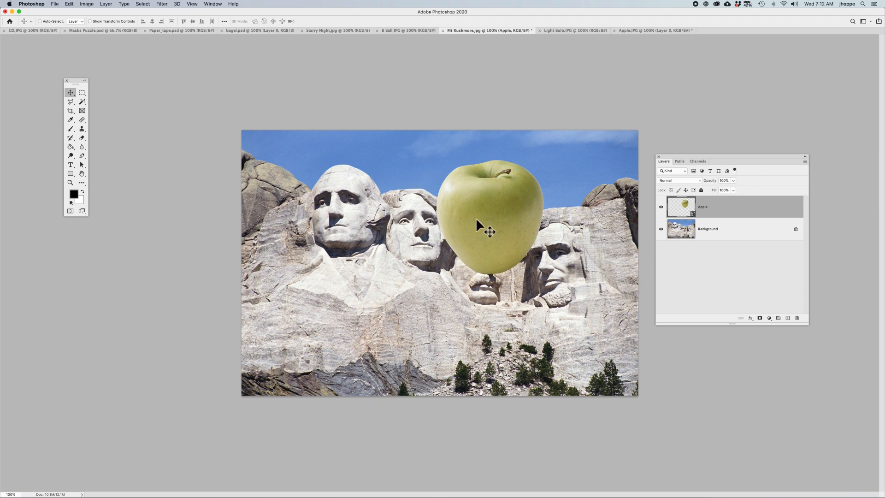
Hide the Apple layer, make Background the active layer, and show Apple again
left_click(661, 207)
left_click(735, 235)
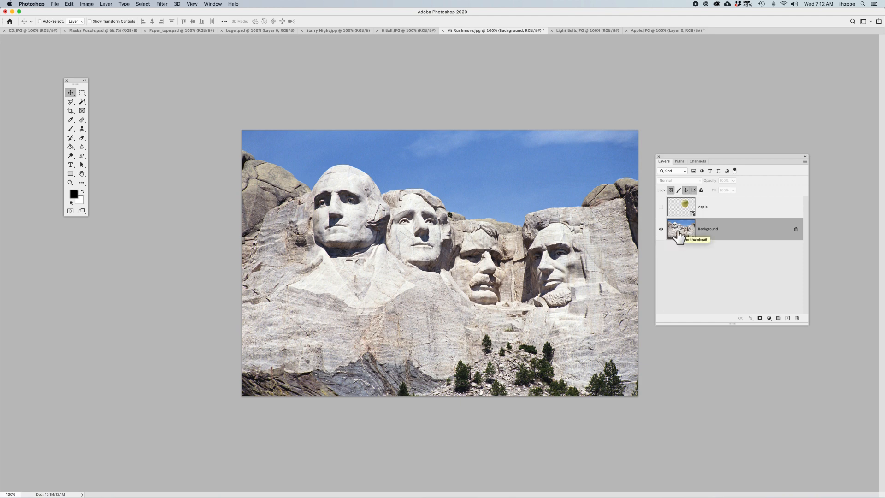
left_click(661, 207)
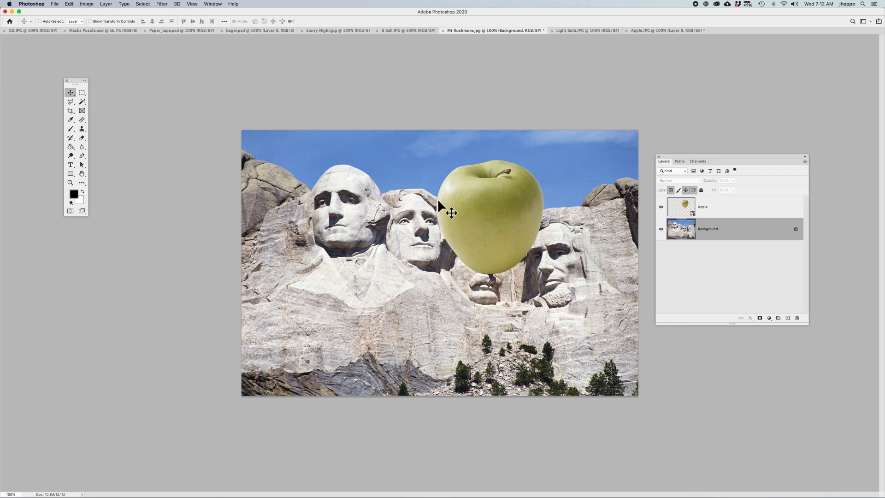
Make the Apple layer active and visible, lower its opacity to about 50% to reveal the carved heads beneath, and restore it to 100%
left_click(661, 207)
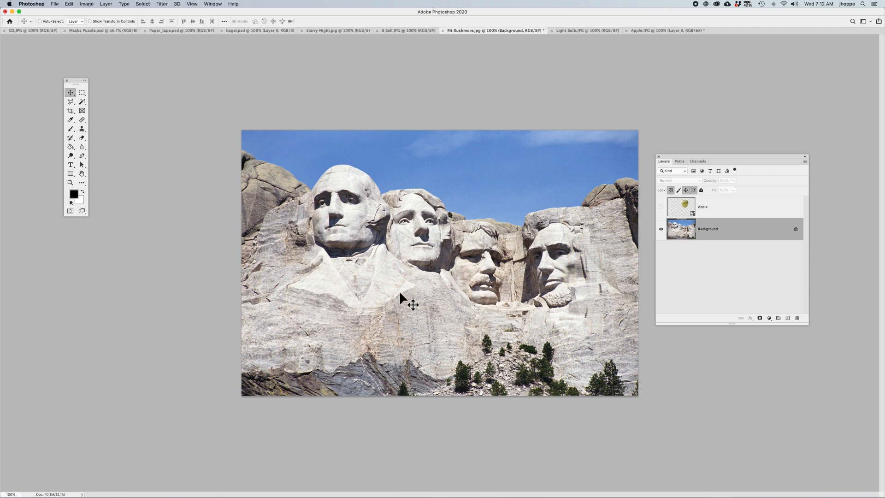
left_click(716, 212)
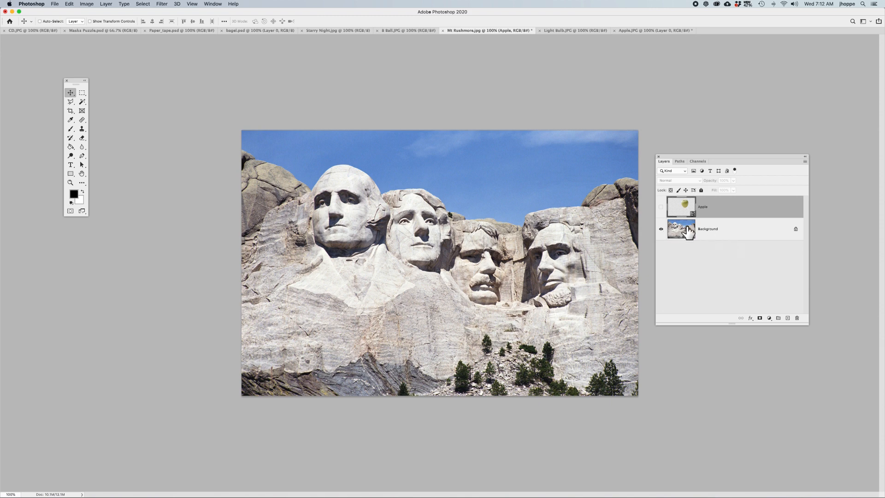
left_click(661, 207)
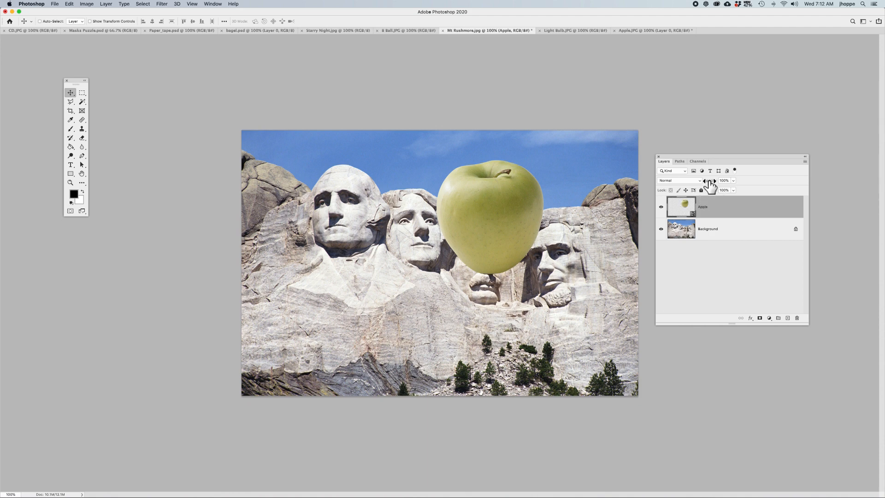
left_click_drag(710, 184, 691, 181)
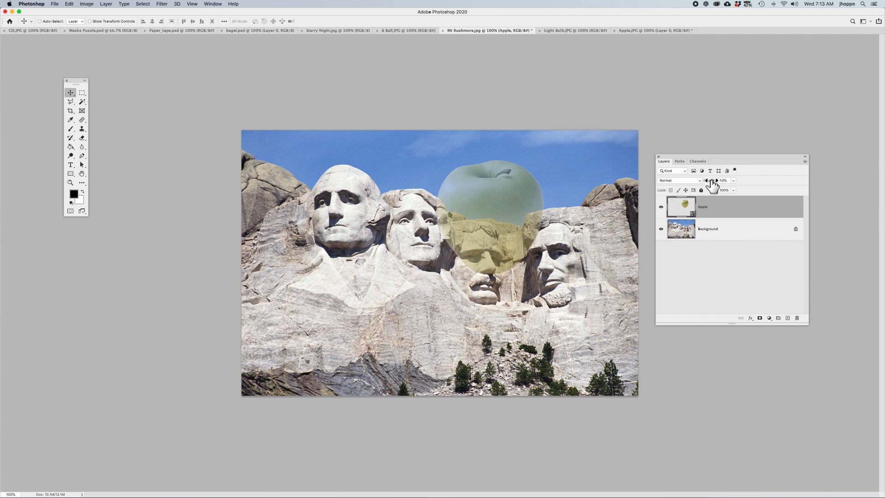
left_click_drag(726, 181, 786, 182)
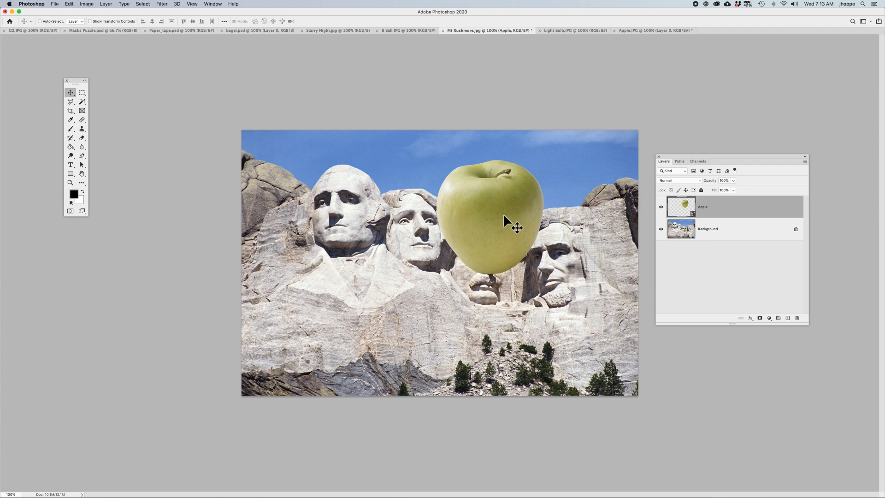
Hide the Apple layer and select the sky on the Background layer with the Magic Wand, using a 5 by 5 Average sample and tolerance 40
left_click(661, 207)
left_click(693, 229)
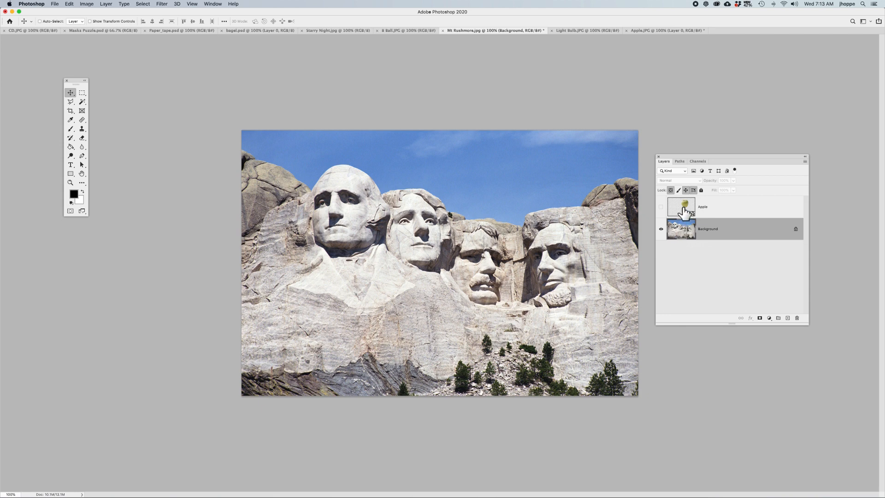
left_click(685, 212)
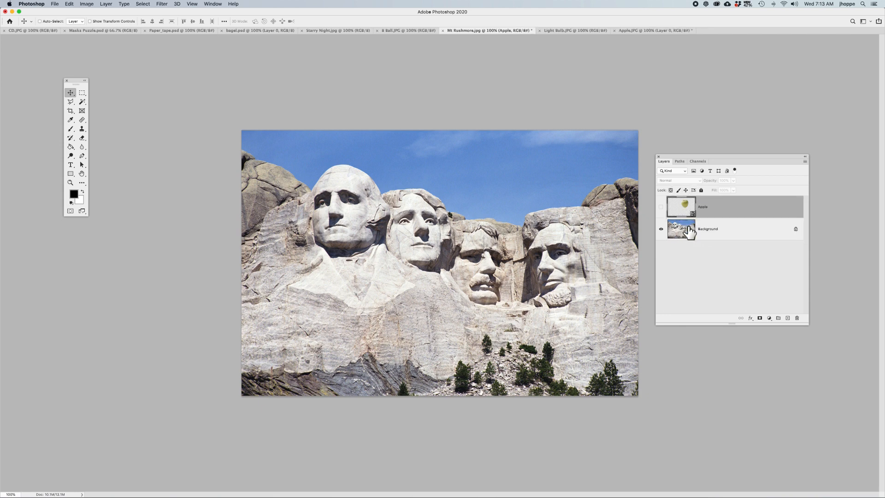
left_click(690, 233)
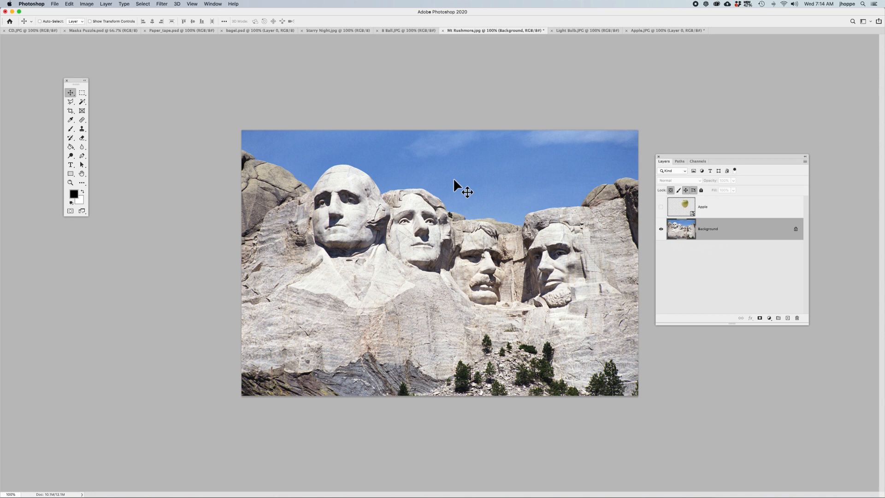
key("w")
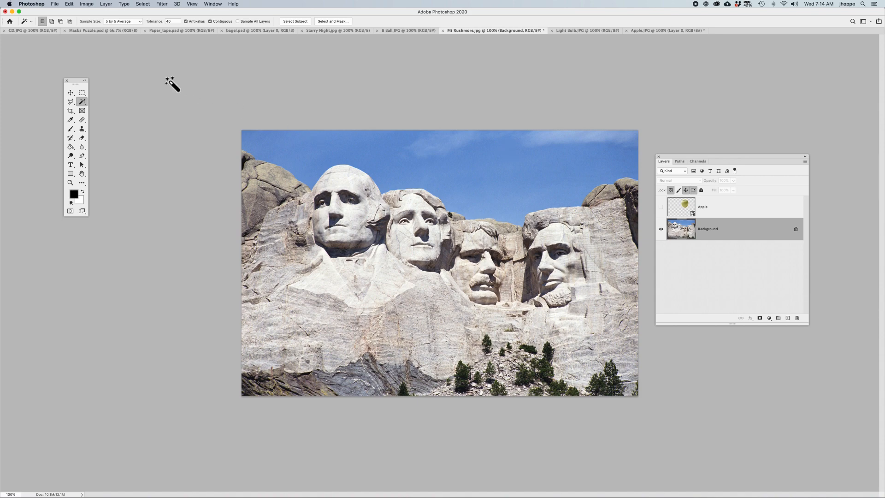
left_click(113, 21)
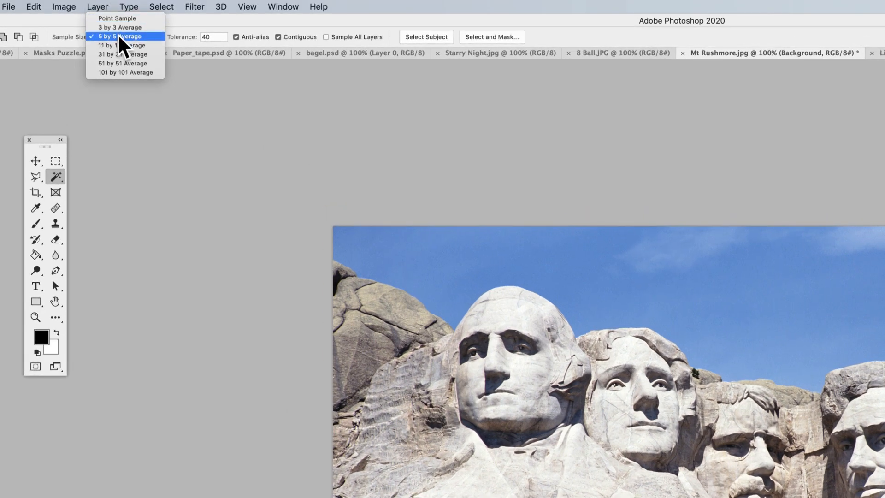
left_click(121, 37)
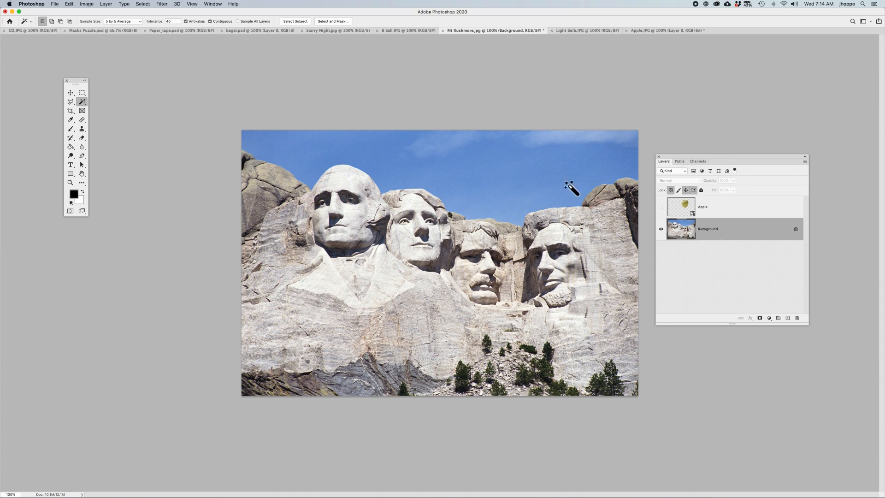
left_click(496, 183)
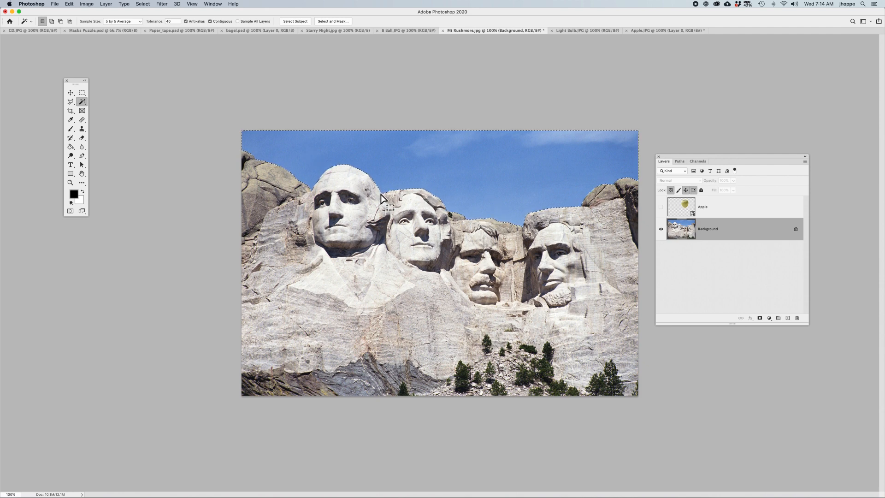
Try adding a layer mask to the Background from the sky selection, and undo it
left_click(71, 103)
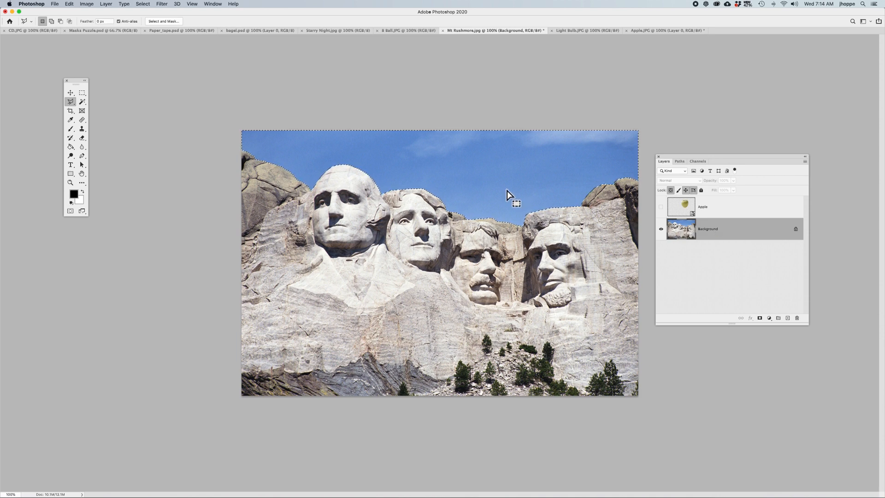
left_click(759, 319, "alt")
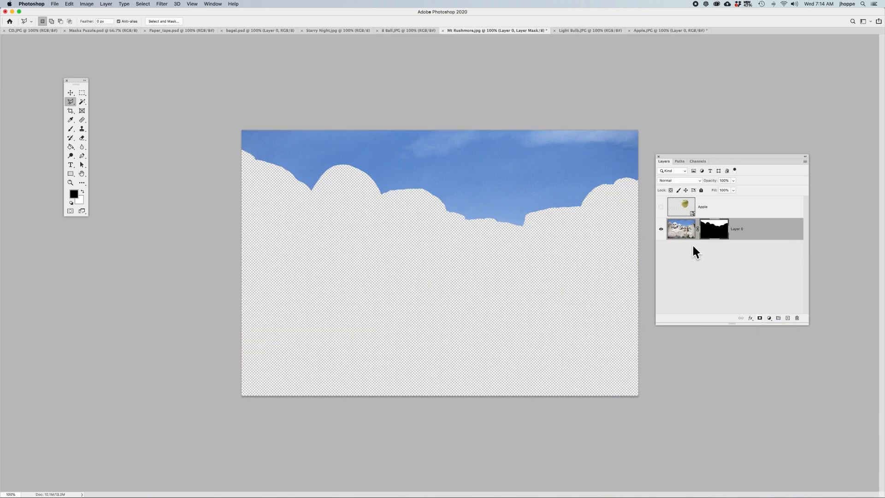
key("super+z")
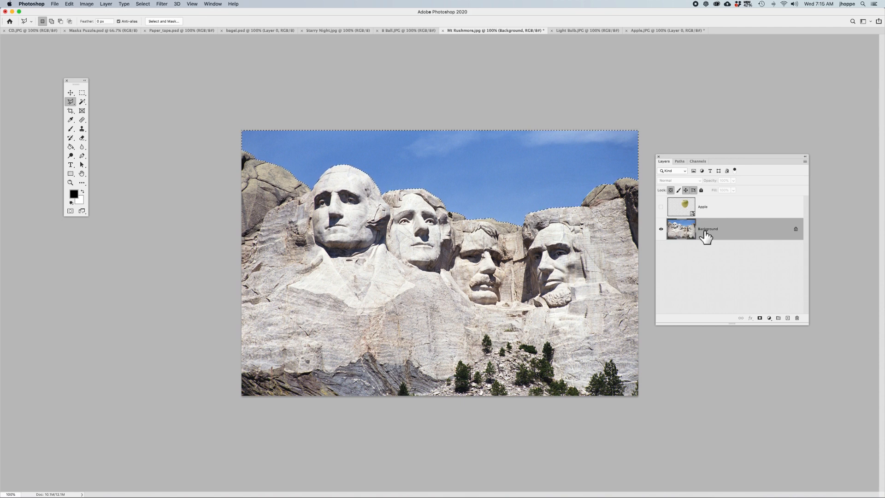
Show the Apple layer, mask it with the sky selection, and unlink the mask so the smart object can move independently
left_click(712, 208)
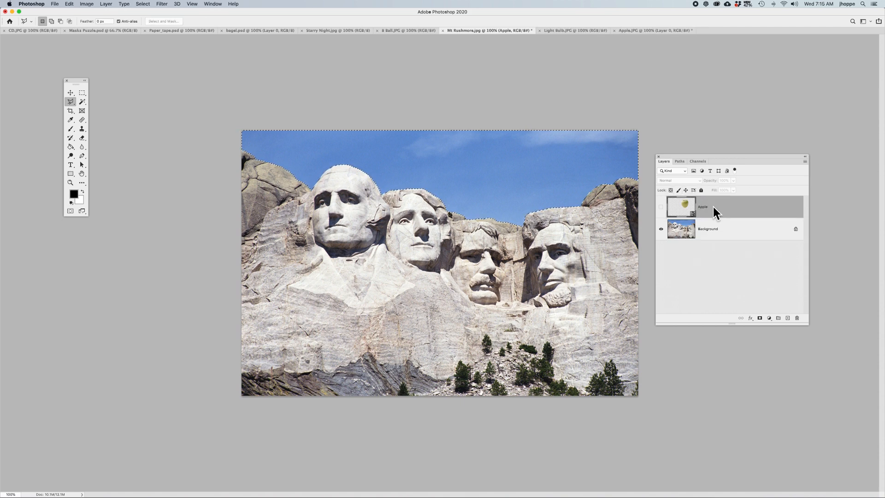
left_click(661, 207)
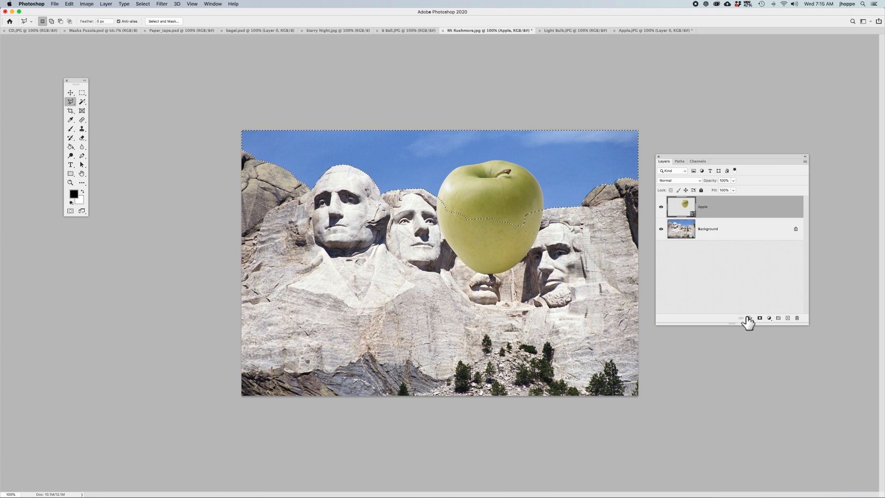
left_click(760, 318)
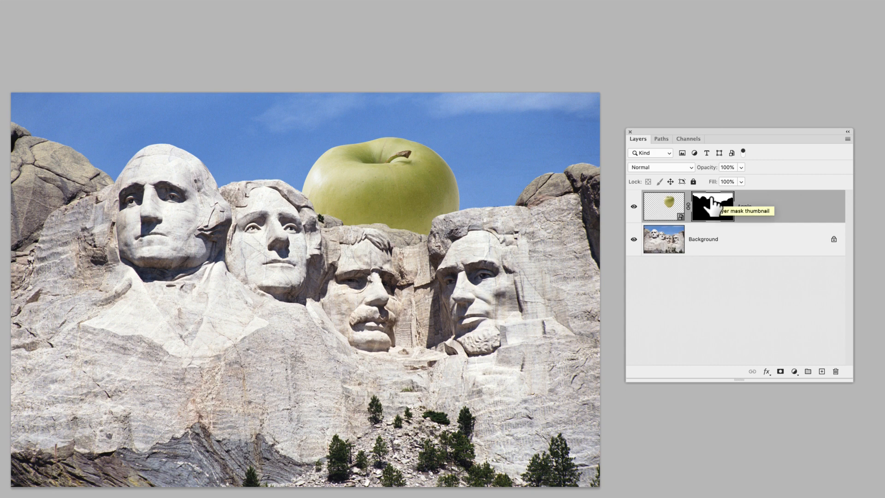
left_click(688, 206)
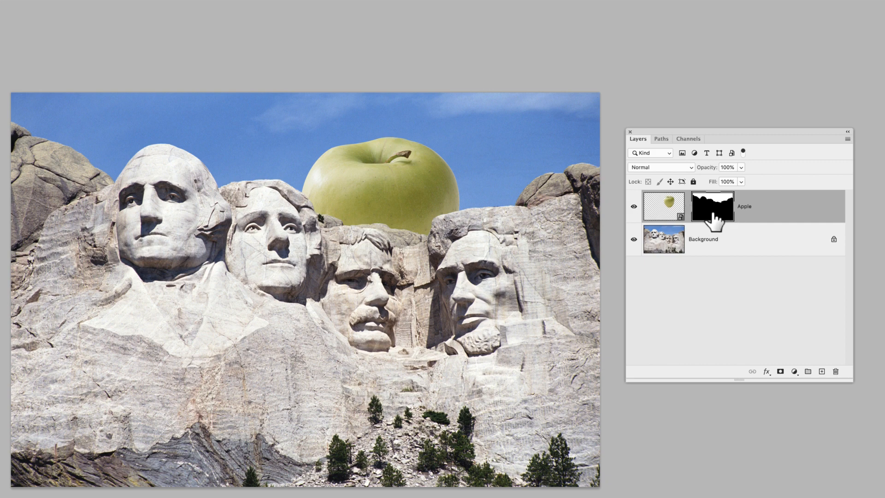
left_click(667, 209)
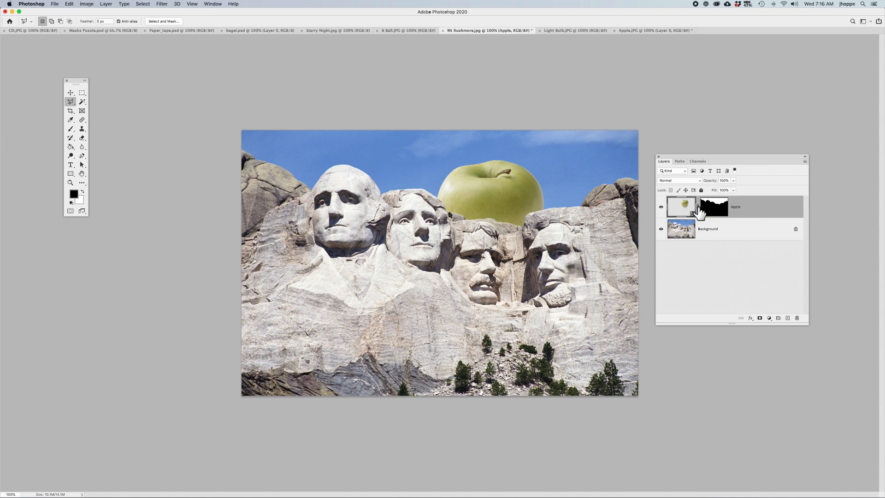
Reposition the apple independently of its mask so it sits slightly lower, behind the third and fourth carved heads
key("v")
left_click(697, 206)
left_click_drag(507, 195, 434, 179)
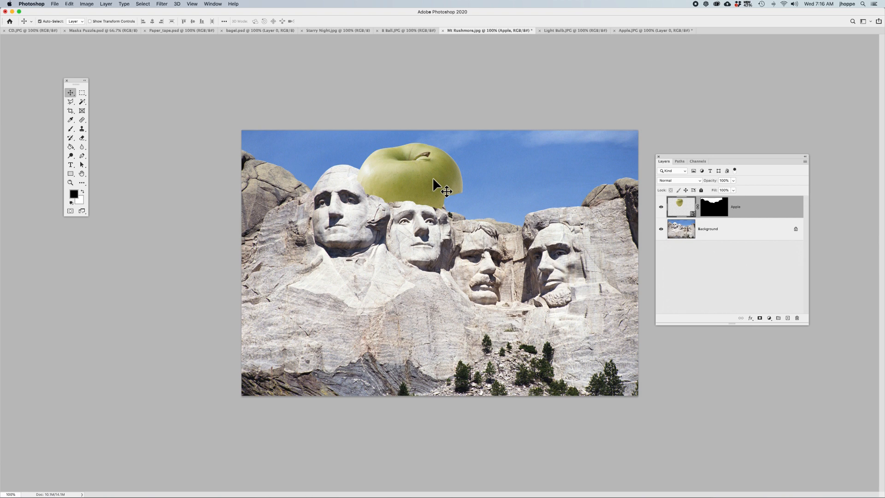
key("super+z")
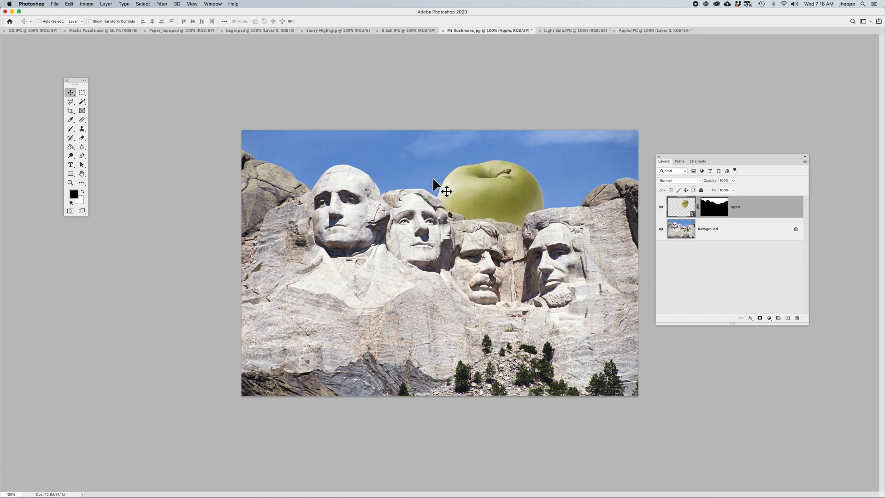
left_click(697, 210)
mouse_move(504, 189)
left_mouse_down()
mouse_move(320, 166)
mouse_move(571, 188)
mouse_move(519, 193)
left_mouse_up()
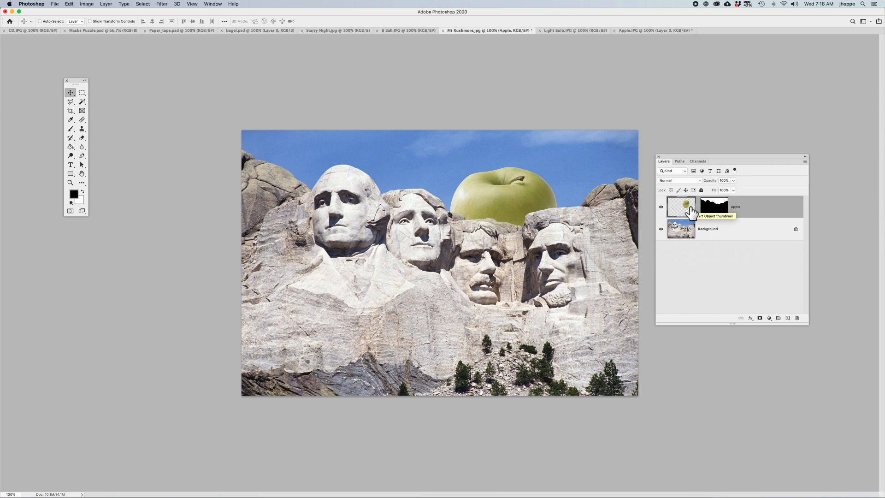
Toggle the red overlay of the Apple layer's mask on and off to examine which areas of the picture are masked
left_click(726, 211, "alt+shift")
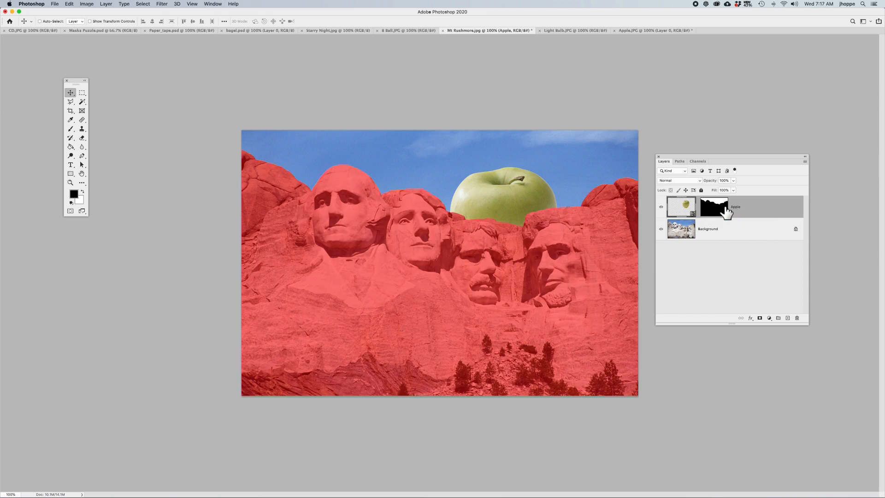
left_click(726, 211, "alt+shift")
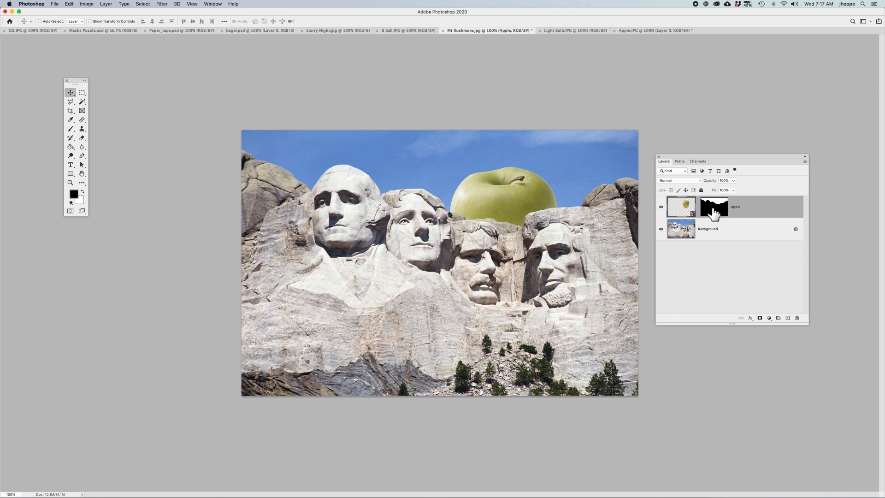
left_click(726, 211, "alt+shift")
key("backslash")
key("backslash")
key("backslash")
Copy the bagel from bagel.psd into Mt Rushmore.jpg, place it over the second carved head, and rename its layer "Bagel"
left_click(252, 29)
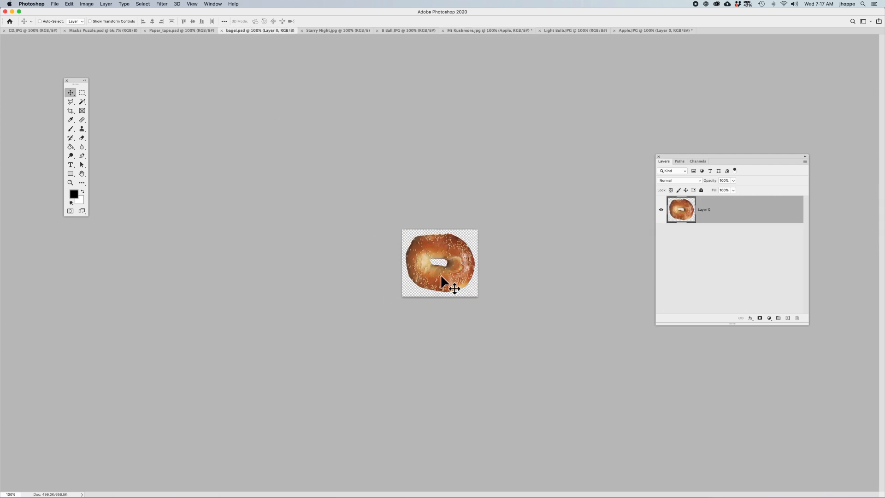
left_click_drag(441, 275, 426, 247)
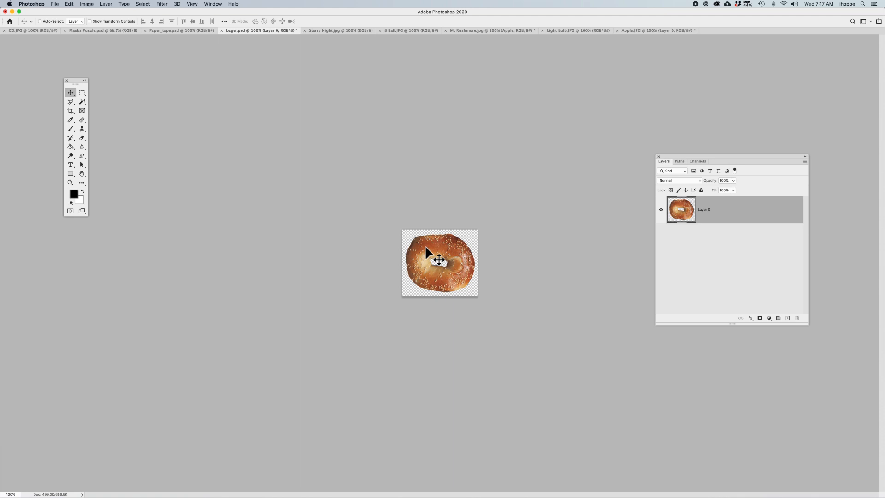
left_click_drag(425, 247, 398, 195)
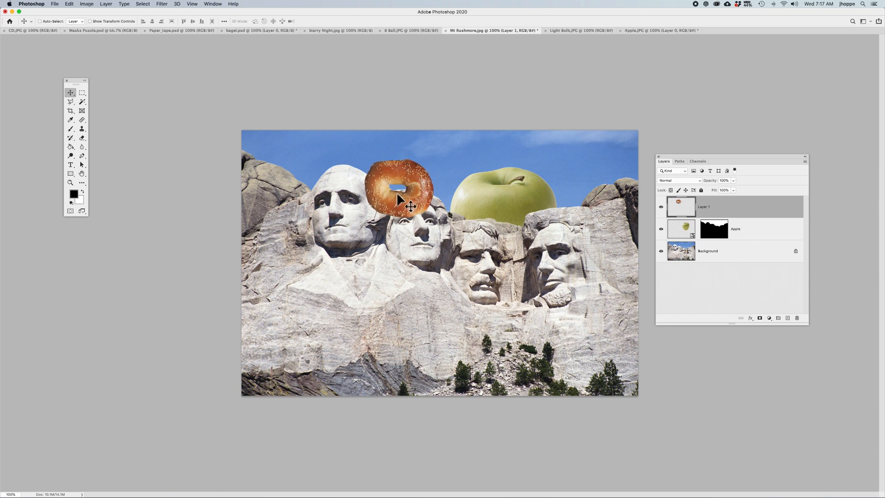
double_click(704, 207)
type("Bagel")
key("Return")
Enlarge the bagel proportionally with Free Transform and position it over the first and second carved heads
key("super+t")
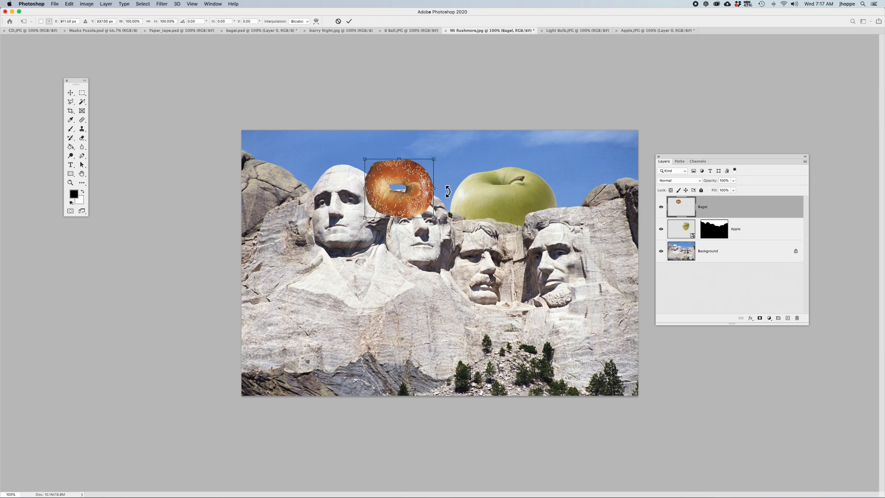
left_click_drag(433, 160, 455, 144)
key("Return")
left_click_drag(425, 183, 414, 182)
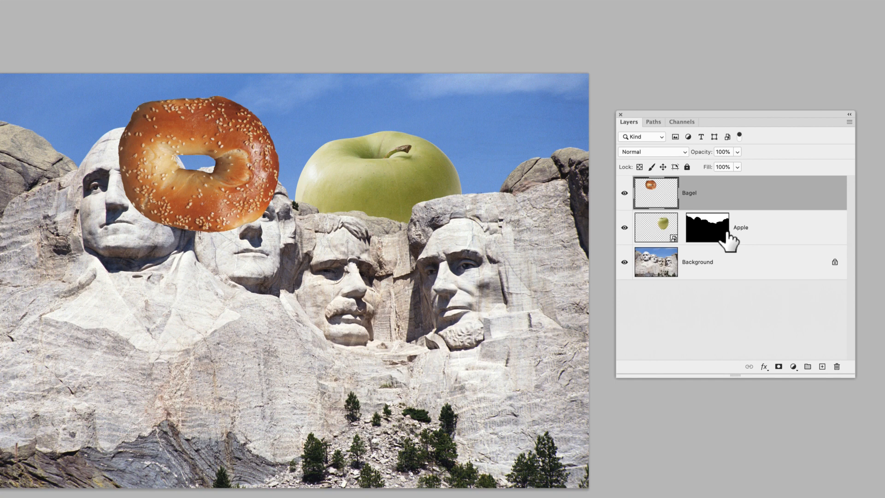
Load the Apple layer's mask as a selection of the sky and make that mask active
left_click_drag(728, 233, 709, 232)
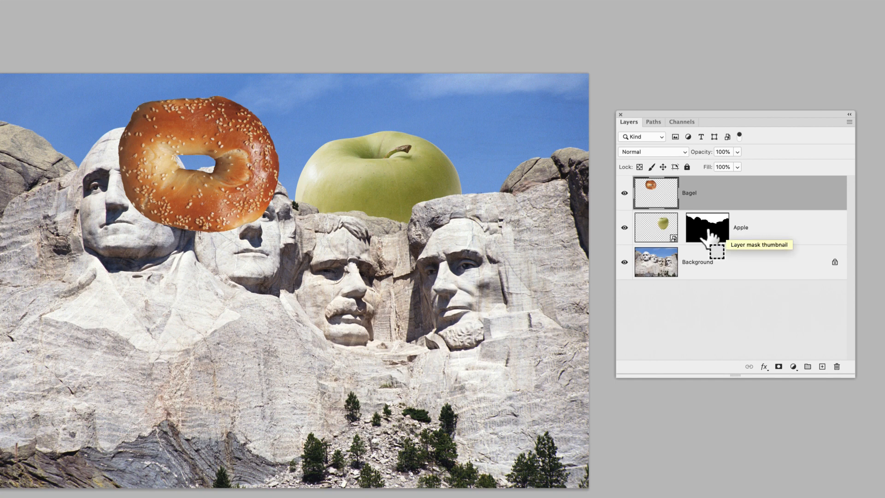
left_click(709, 230, "super")
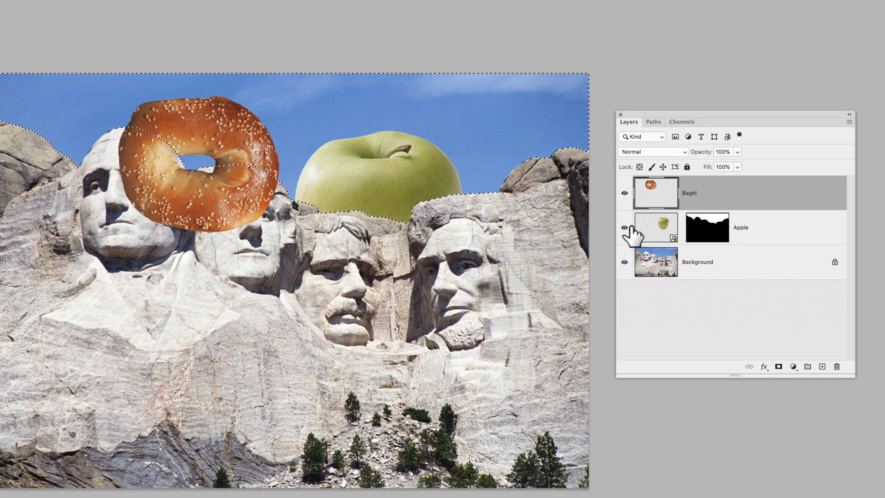
left_click(662, 259)
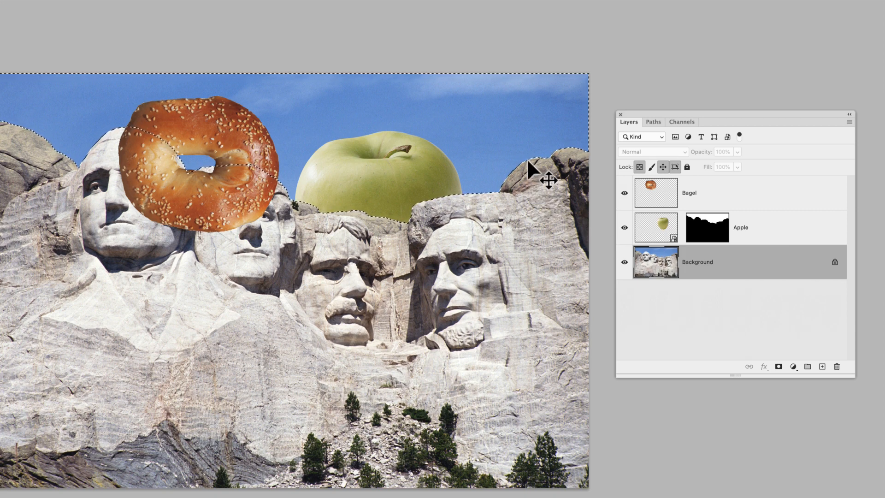
left_click(707, 241)
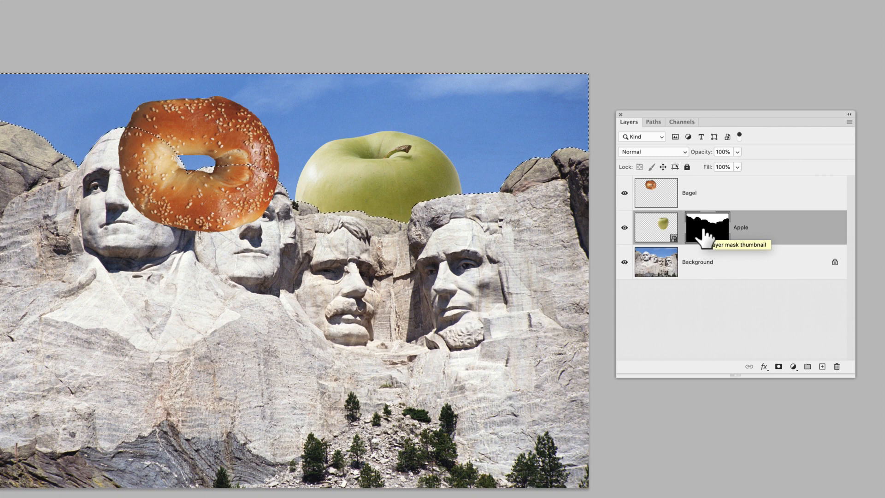
left_click_drag(705, 232, 697, 225)
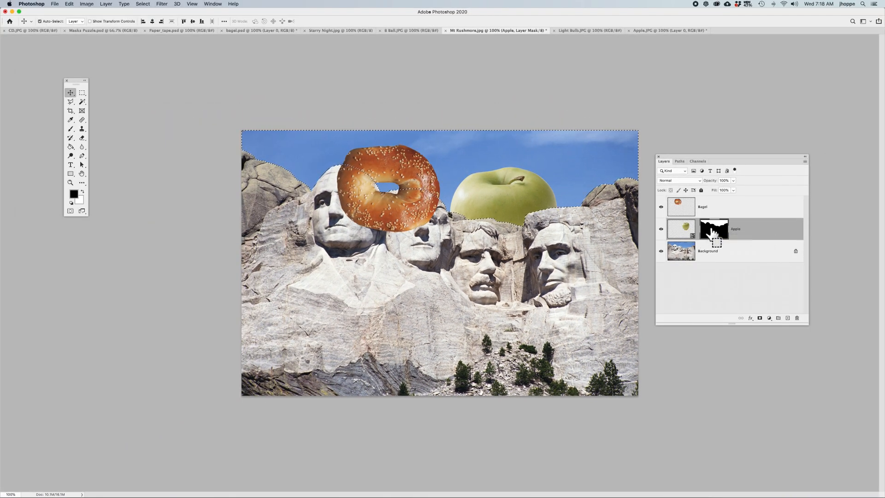
Try adding a mask to the Bagel layer from the sky selection, undo the new mask, and deselect
left_click(716, 214)
left_click(761, 319)
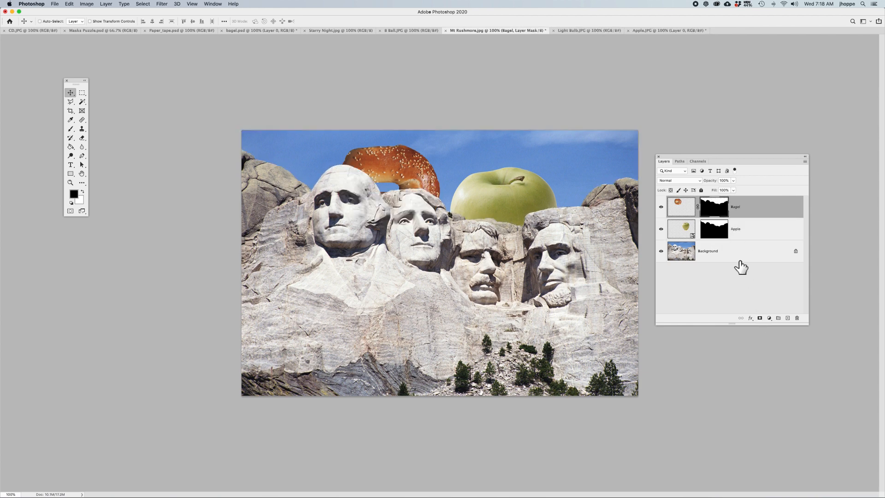
key("super+z")
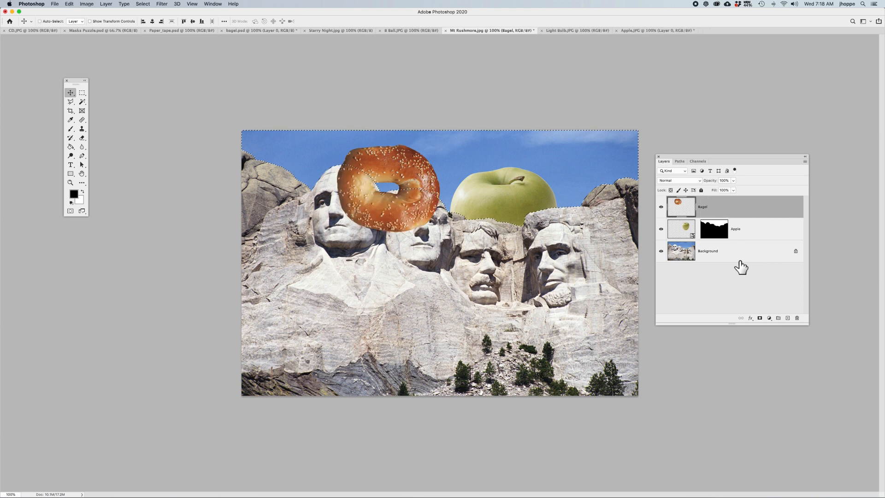
key("super+d")
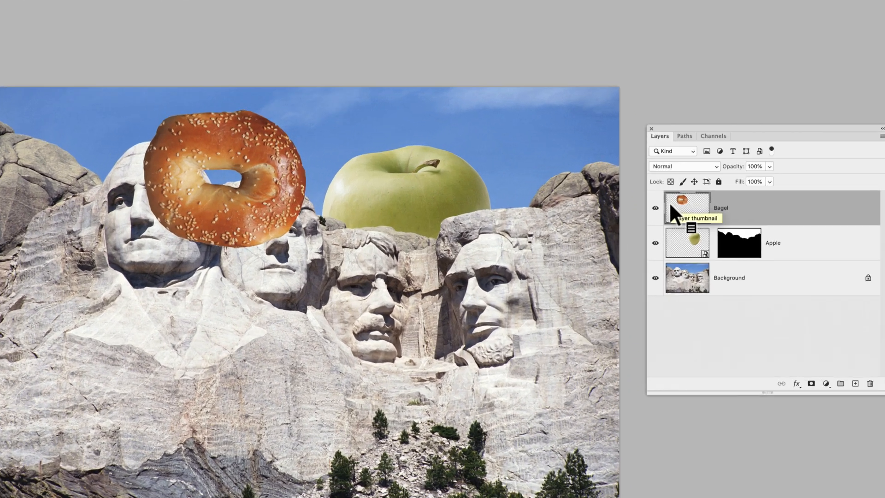
Duplicate the Apple layer's mask onto the Bagel layer, undo the copy, and duplicate the mask onto it again
left_click(745, 249)
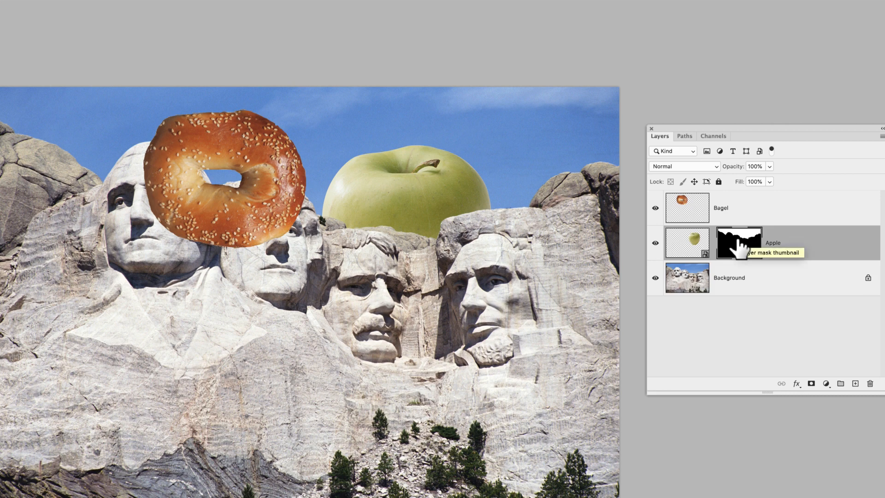
left_click_drag(739, 239, 737, 210)
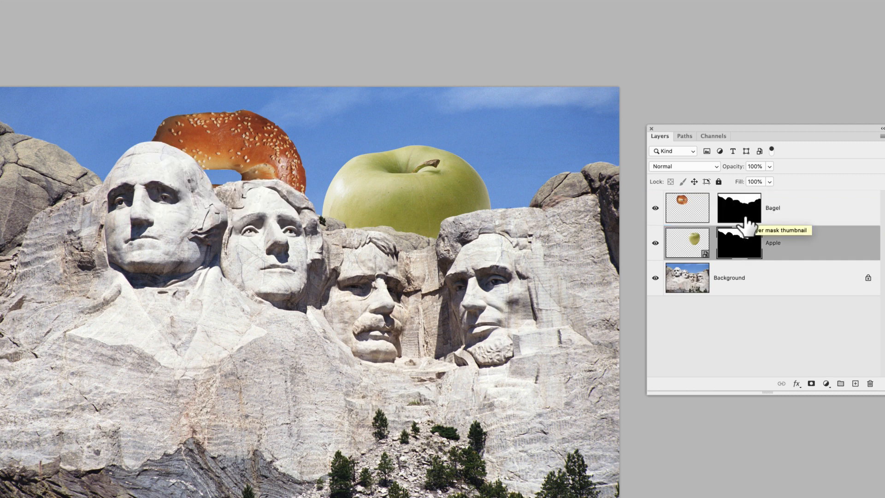
key("ctrl+z")
left_click_drag(743, 247, 750, 215)
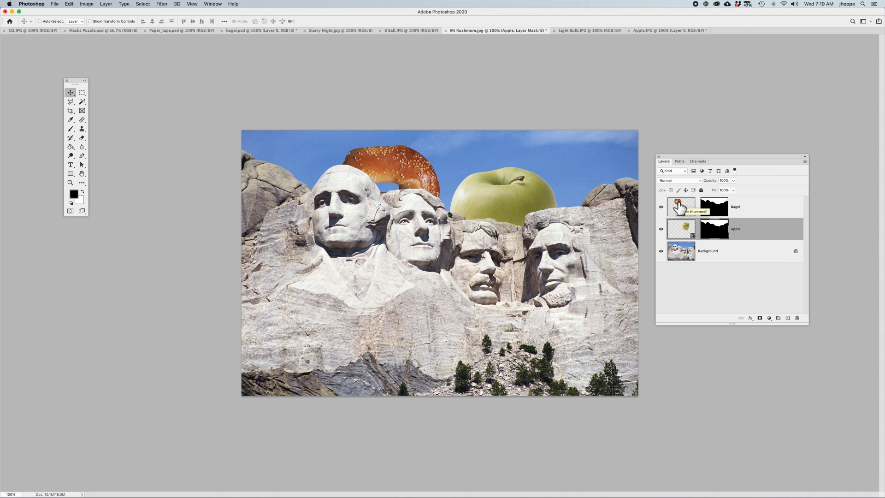
Open the Apple smart object to view its contents, close it, and make the Apple layer's mask active
left_click(677, 234)
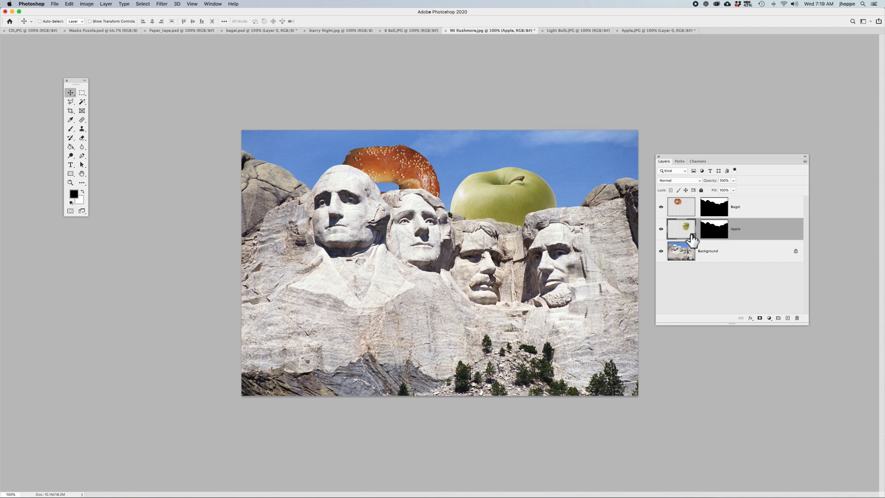
double_click(691, 237)
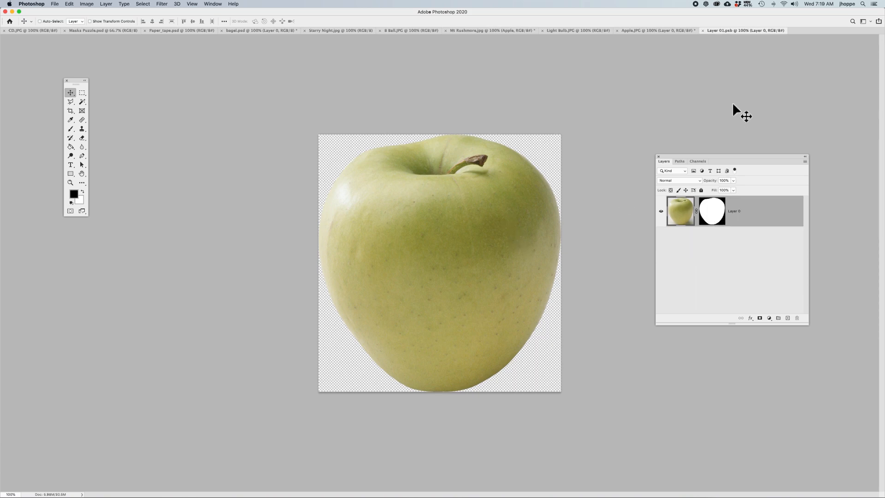
left_click(703, 30)
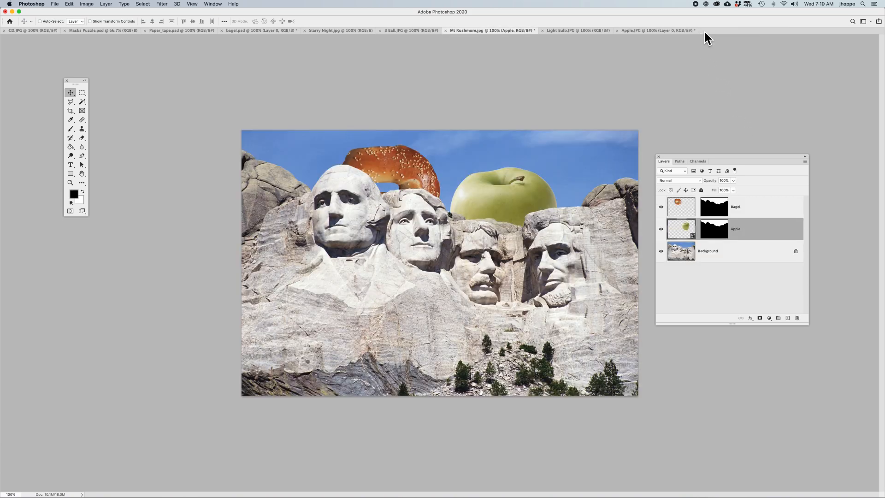
left_click(717, 236)
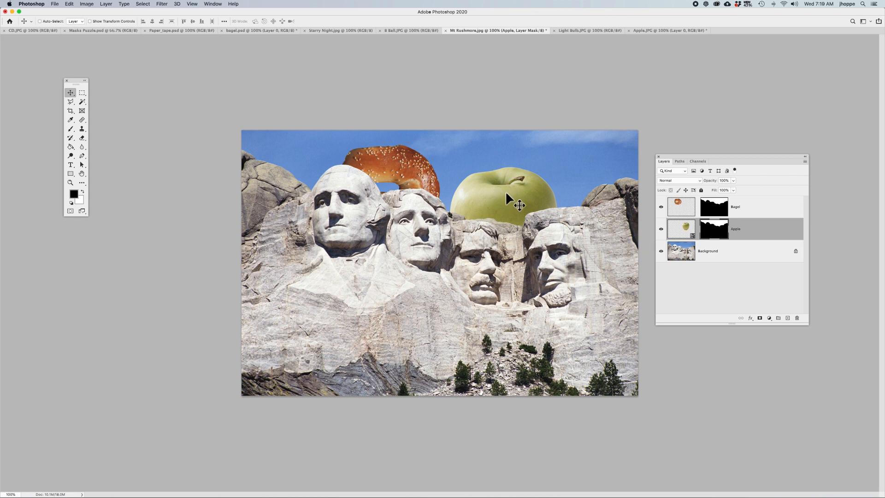
Hide the Bagel layer, shrink the apple proportionally with Free Transform, and place it behind the first carved head
left_click(661, 207)
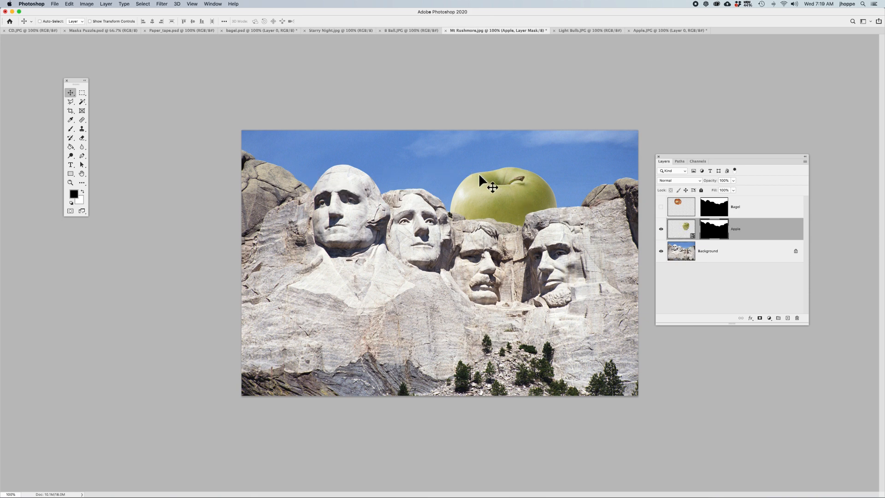
left_click(686, 228)
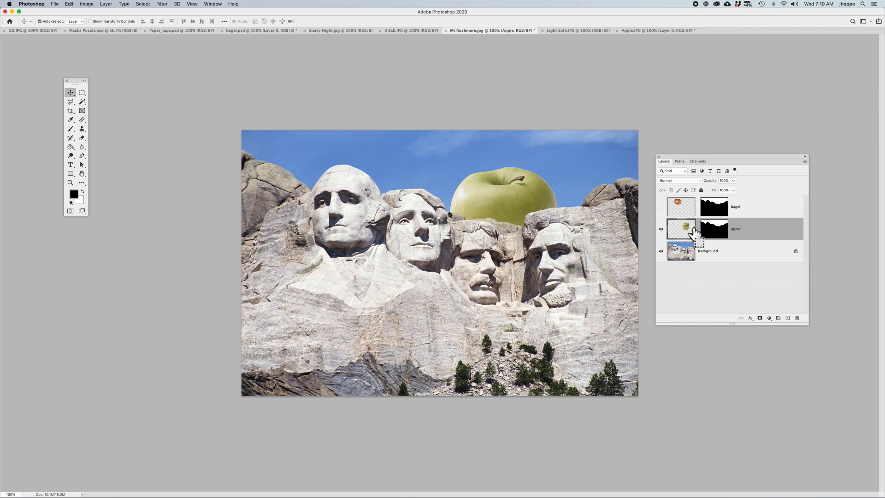
key("super+t")
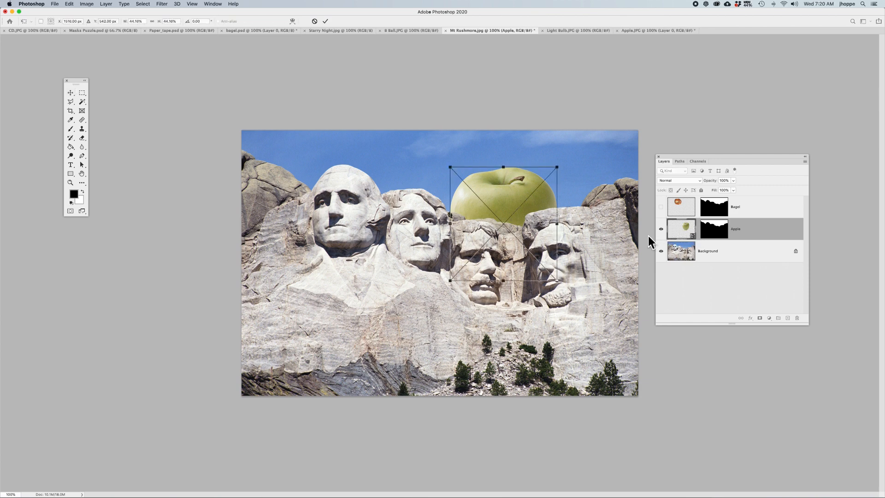
left_click_drag(558, 280, 538, 256)
key("Return")
left_click_drag(530, 223, 322, 170)
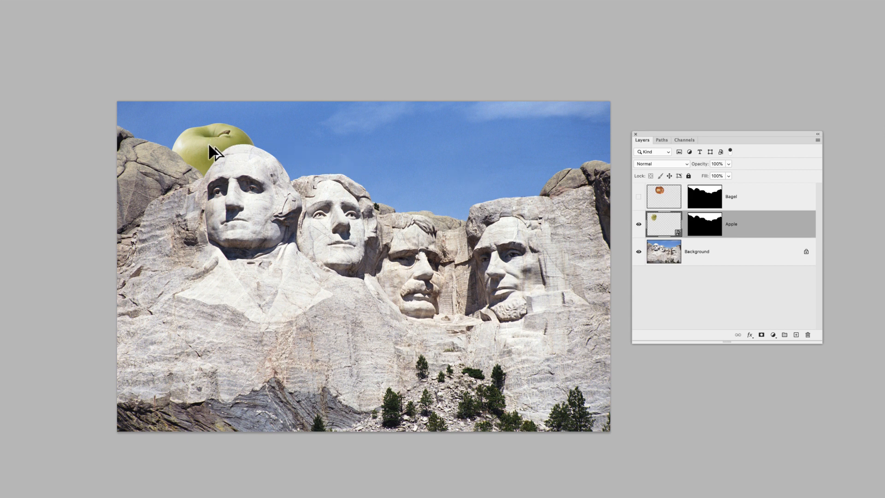
Try placing three masked copies of the Apple layer behind the other carved heads, and delete the three copies
left_click_drag(223, 148, 502, 178)
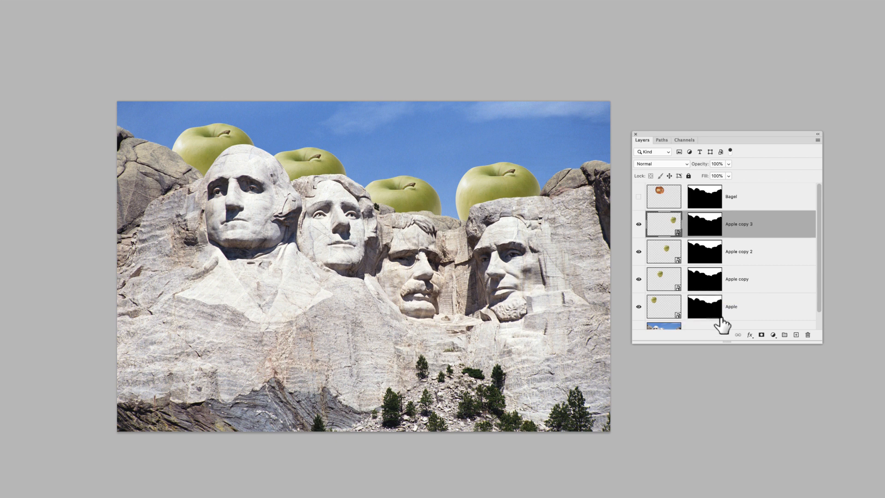
left_click_drag(724, 342, 724, 388)
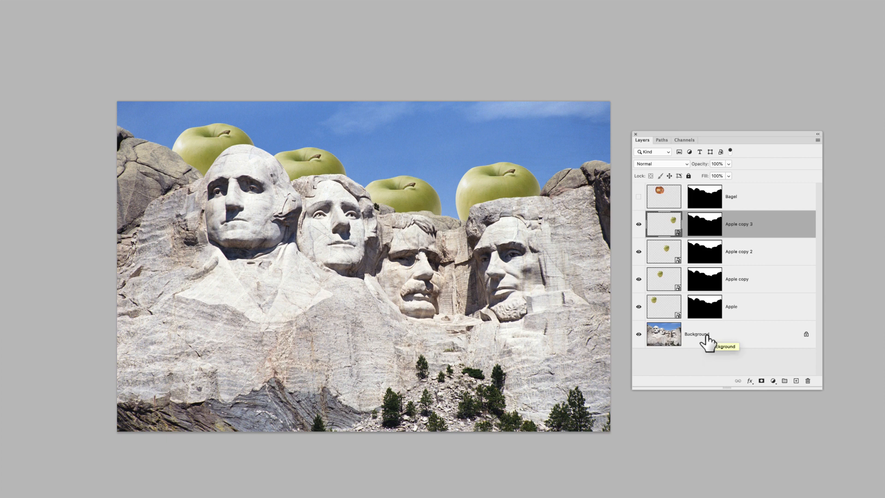
key("Delete")
key("Delete")
key("Delete")
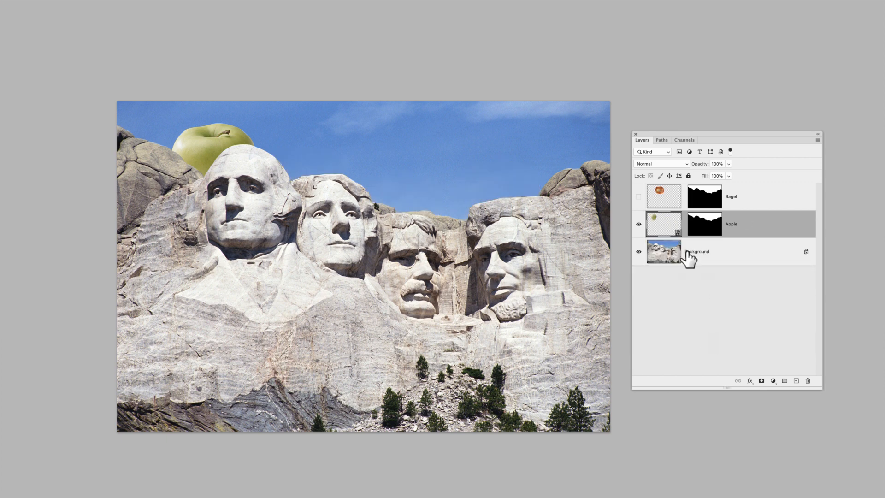
Delete the Apple layer's mask and place three unmasked copies of the apple over the other carved heads
right_click(706, 220)
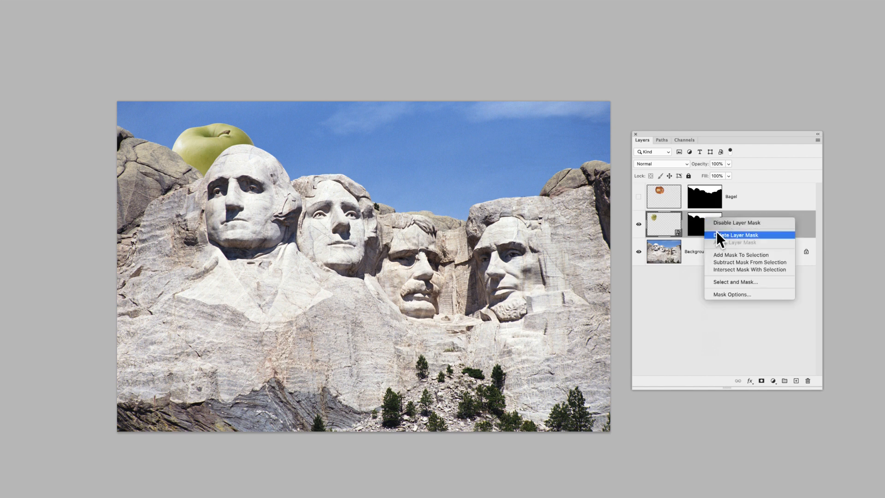
left_click(712, 233)
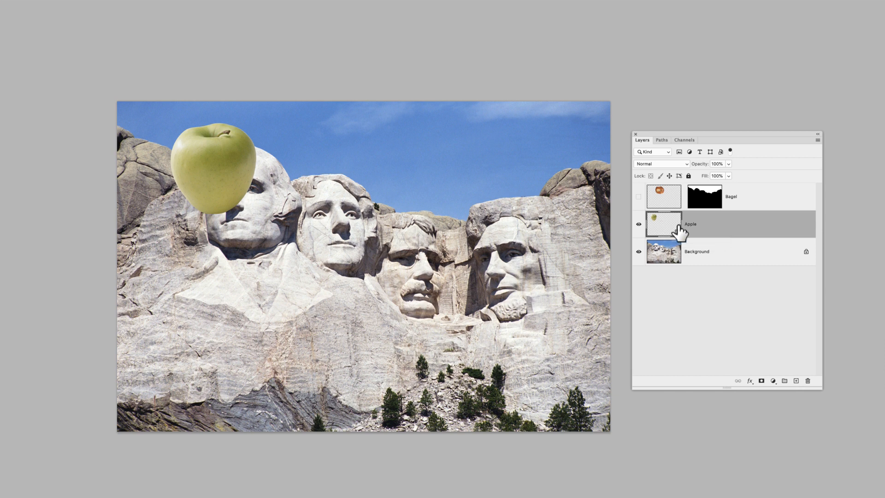
left_click_drag(172, 163, 505, 189)
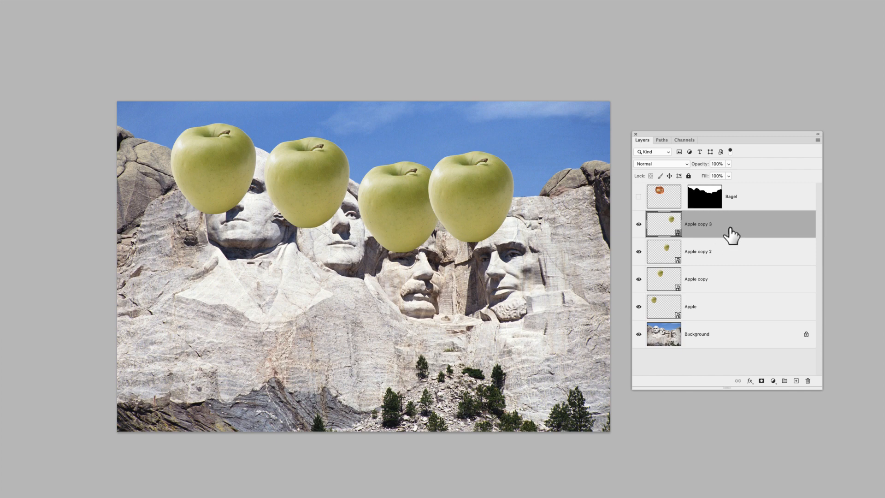
Group the four apple layers and name the group "Apple group"
left_click(726, 316, "shift")
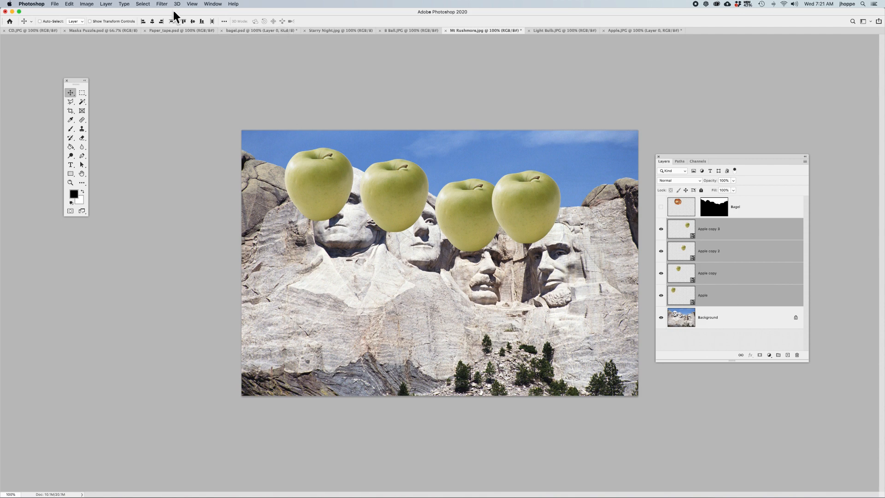
left_click(106, 4)
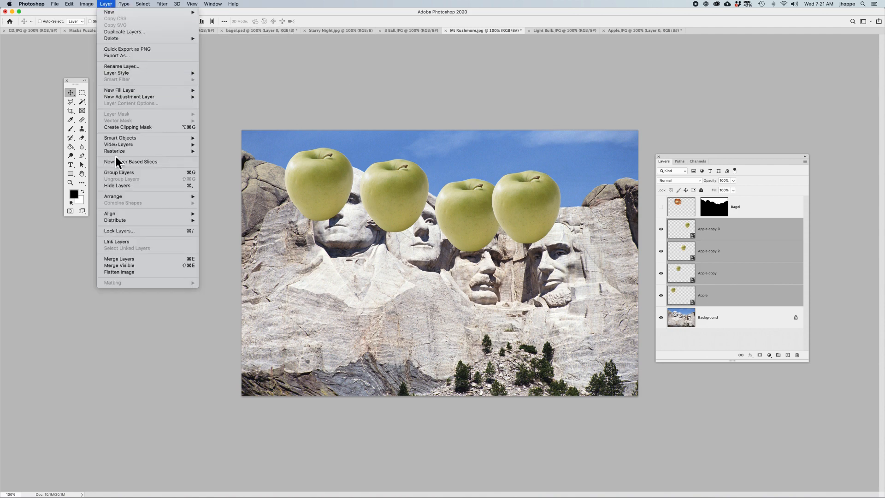
left_click(186, 175)
double_click(687, 222)
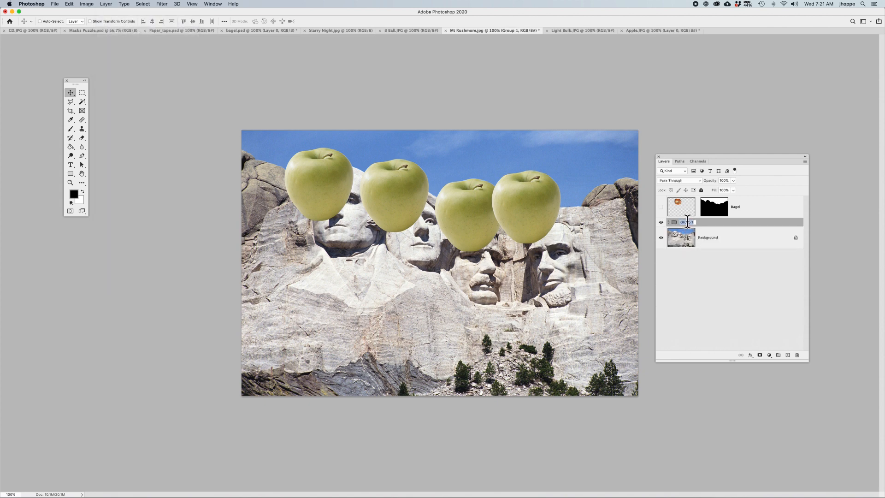
type("Apple group")
key("Return")
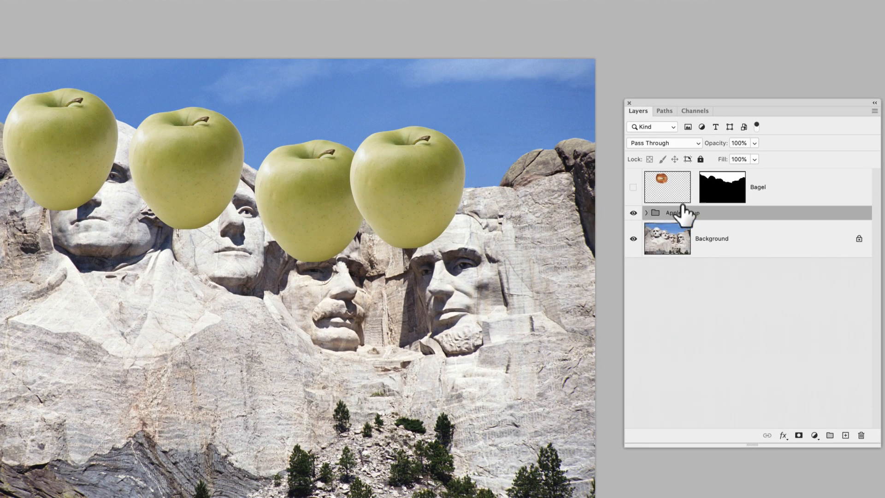
Expand the Apple group and duplicate the Bagel layer's mask onto the group
left_click(647, 213)
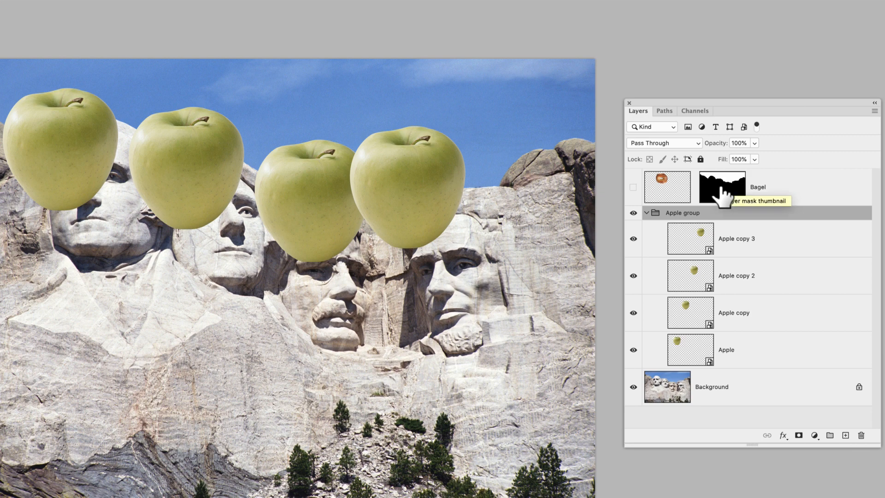
left_click_drag(721, 187, 731, 217)
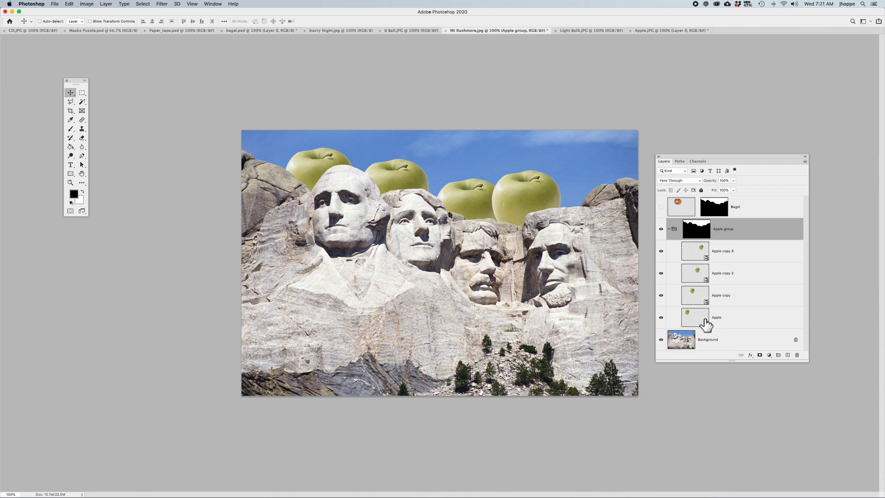
left_click(697, 320)
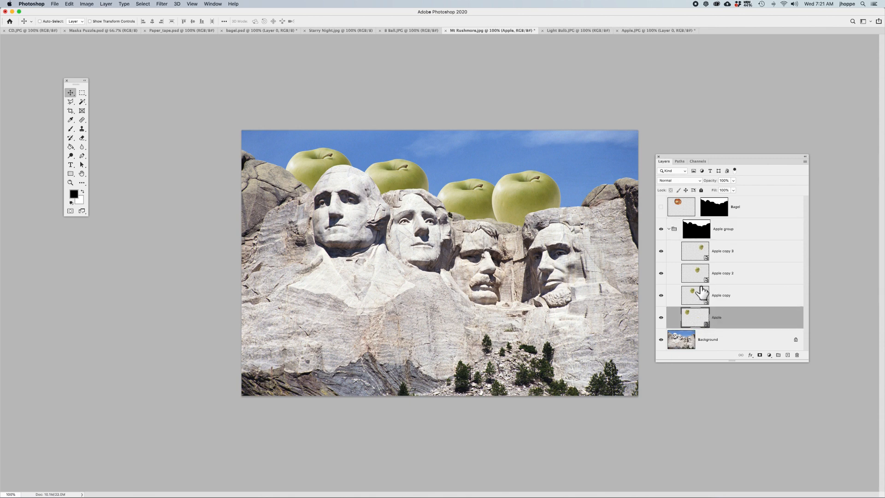
left_click(698, 291)
left_click(698, 275)
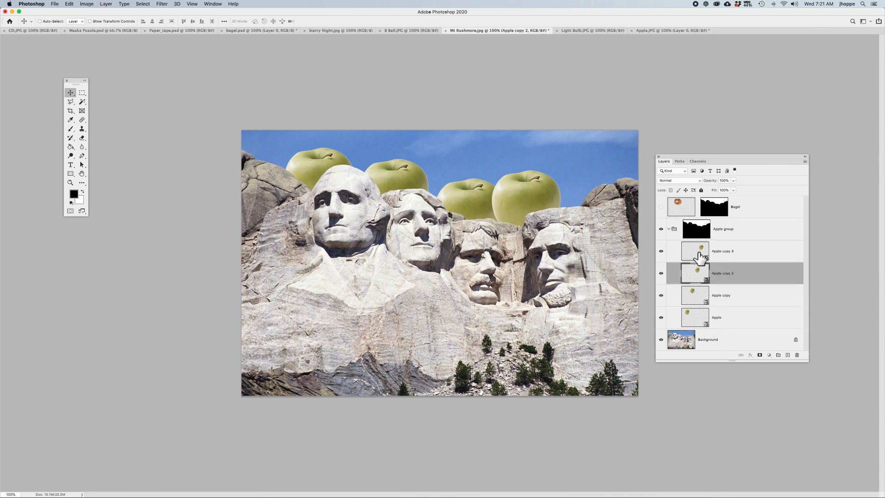
left_click(699, 256)
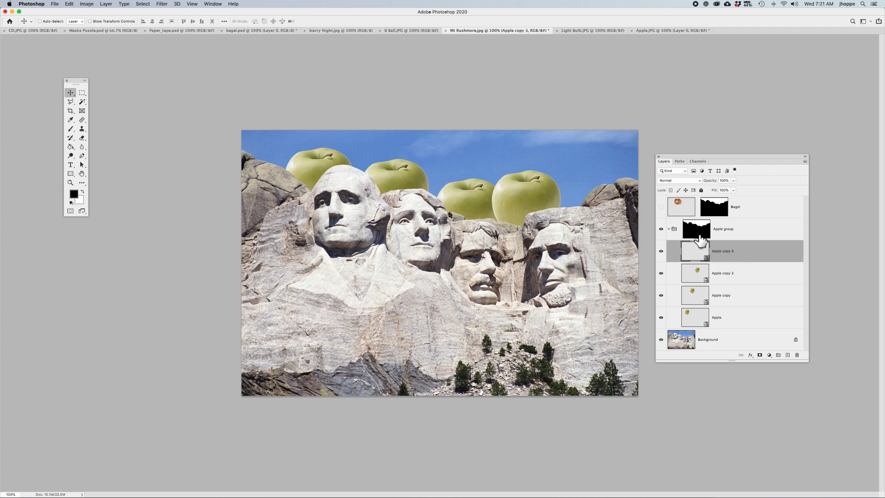
Try shifting the Apple group's mask, restore its position, and move the apple on Apple copy 3 behind the fourth carved head
left_click(699, 235)
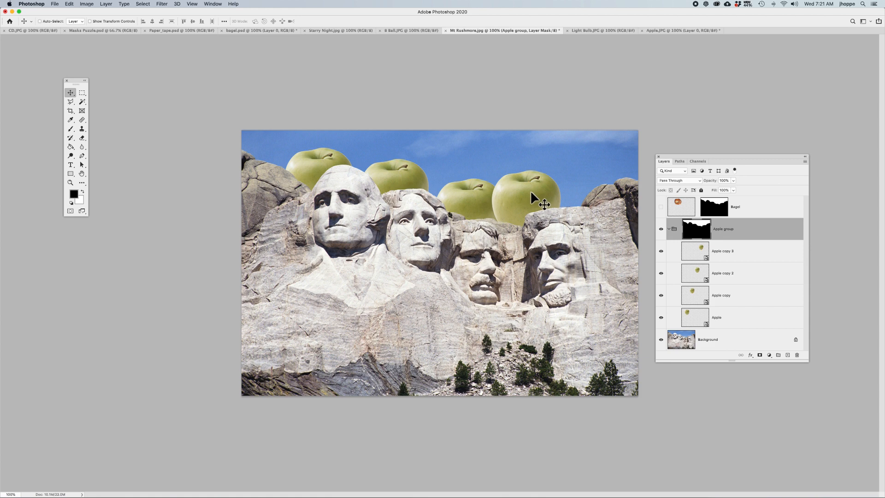
left_click_drag(530, 190, 557, 192)
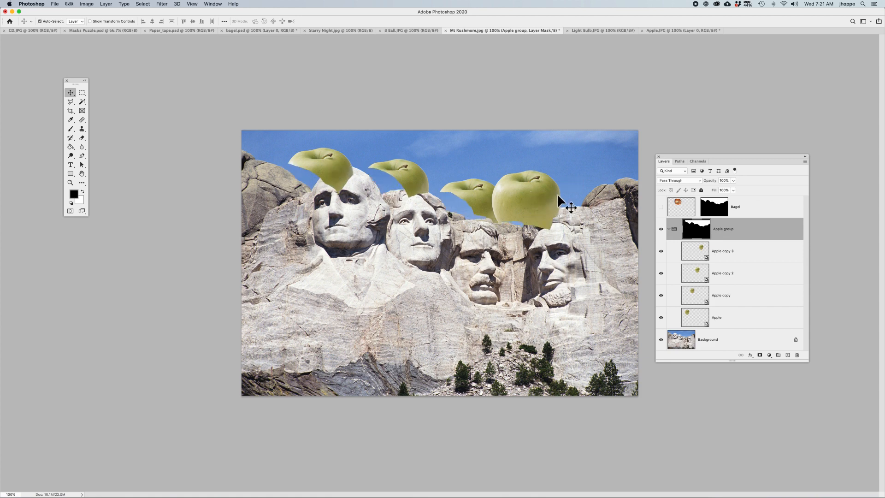
left_click(555, 208)
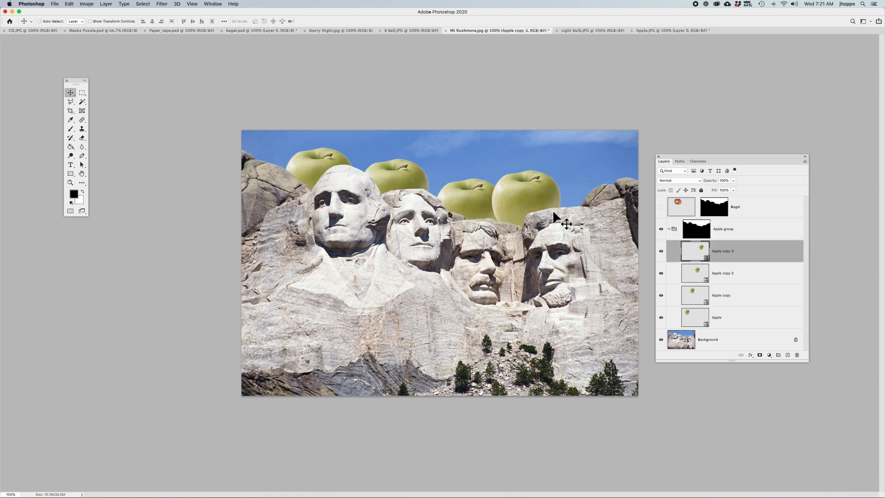
left_click_drag(533, 203, 556, 199)
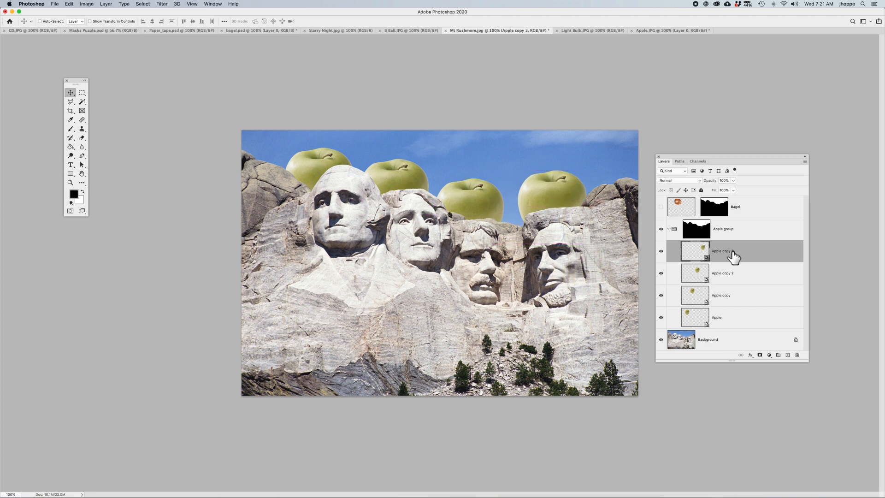
left_click(701, 228)
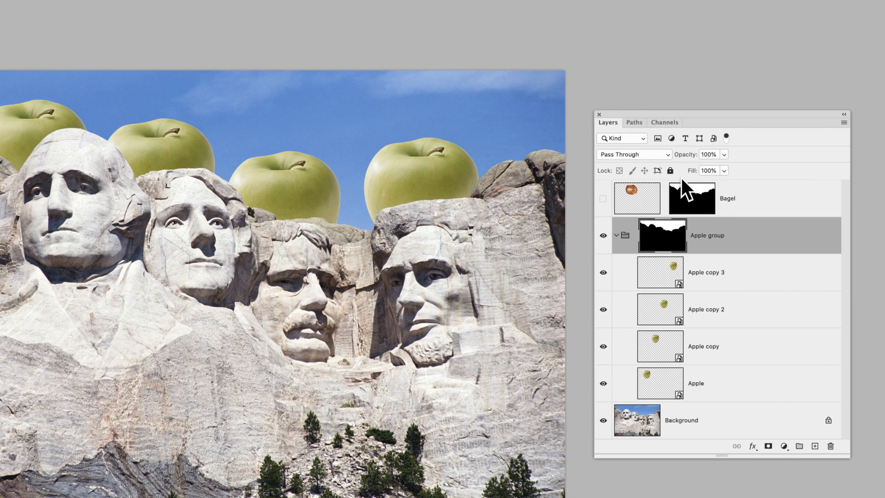
left_click(662, 279)
left_click(665, 310)
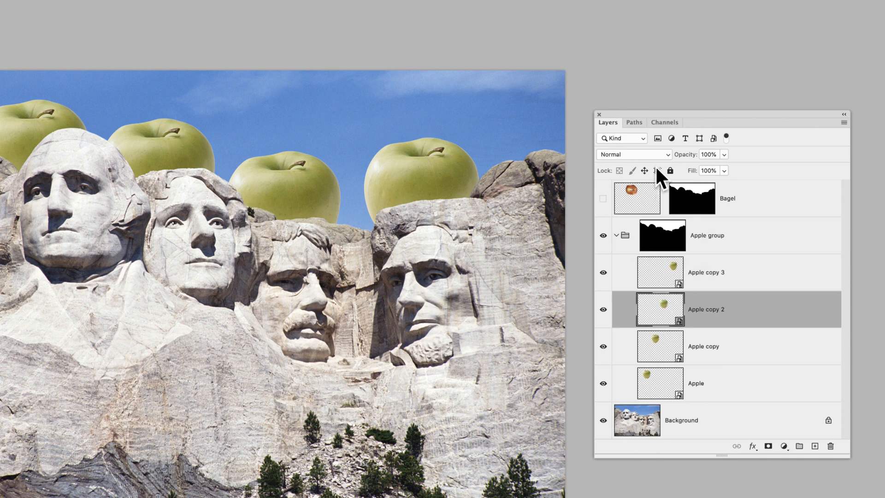
left_click(651, 155)
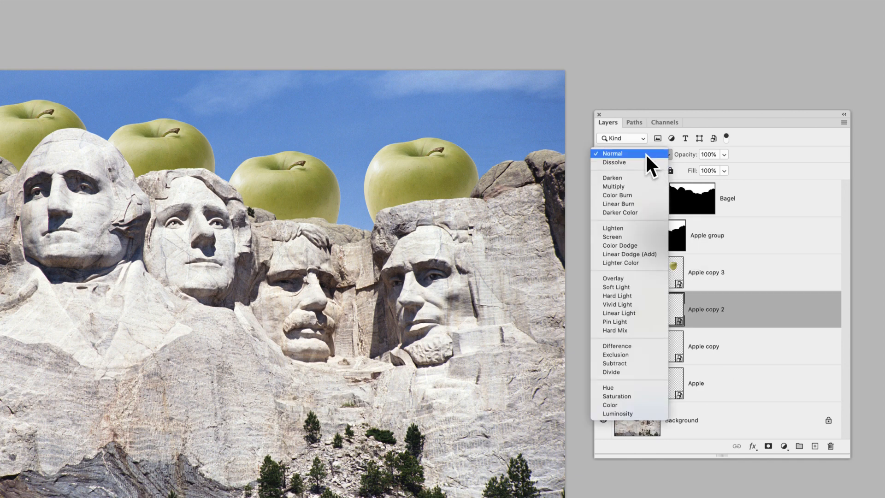
left_click(645, 153)
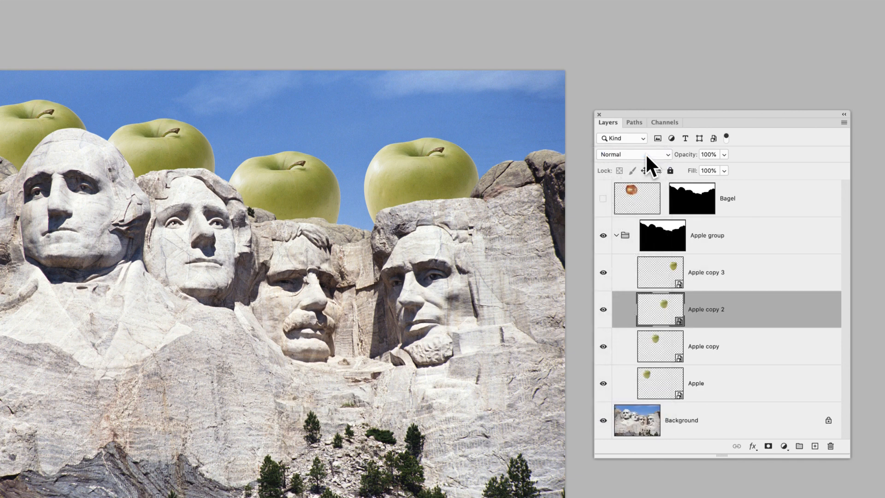
left_click(655, 242)
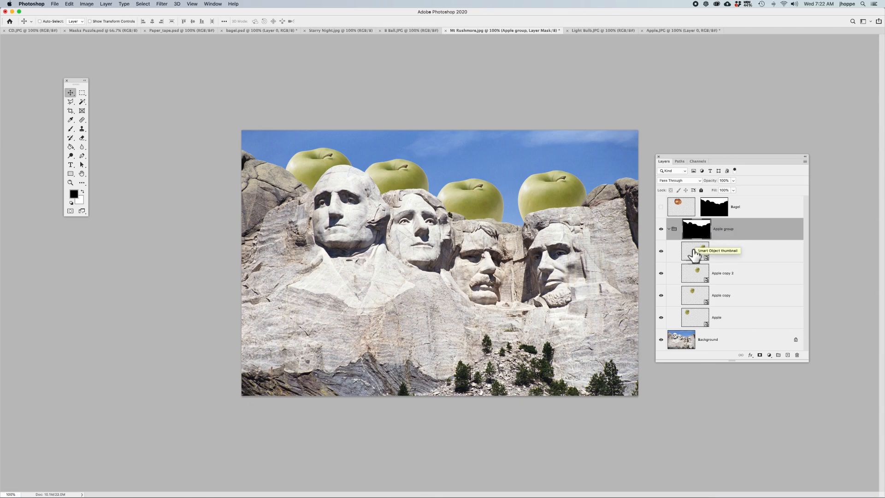
left_click(669, 229)
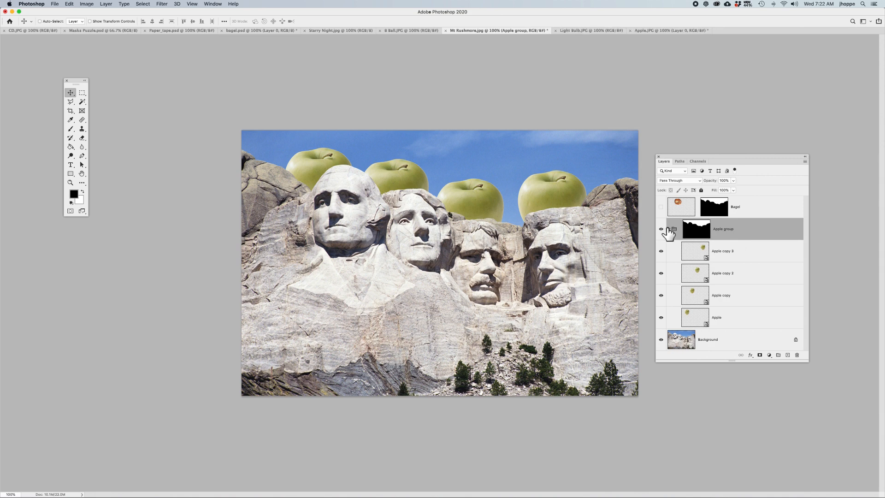
Open the contents of the Apple copy 3 smart object to examine its masked apple layer, and close the contents document
left_click(707, 258)
double_click(706, 258)
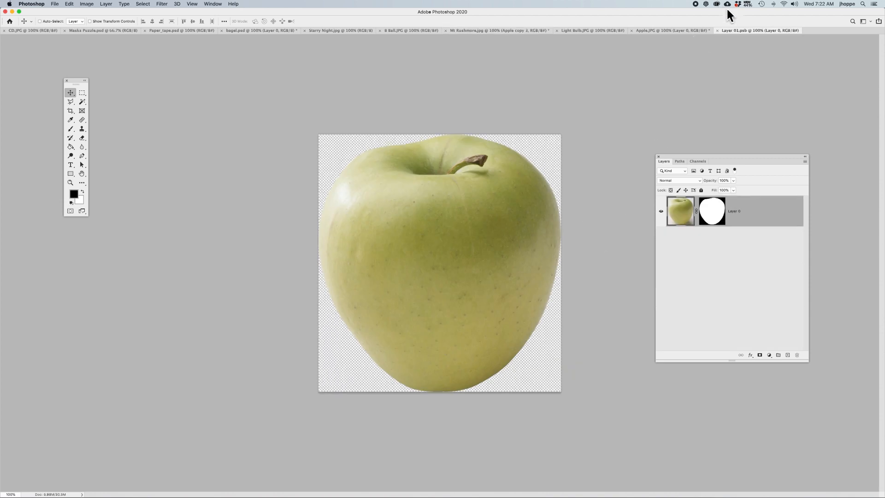
left_click(717, 30)
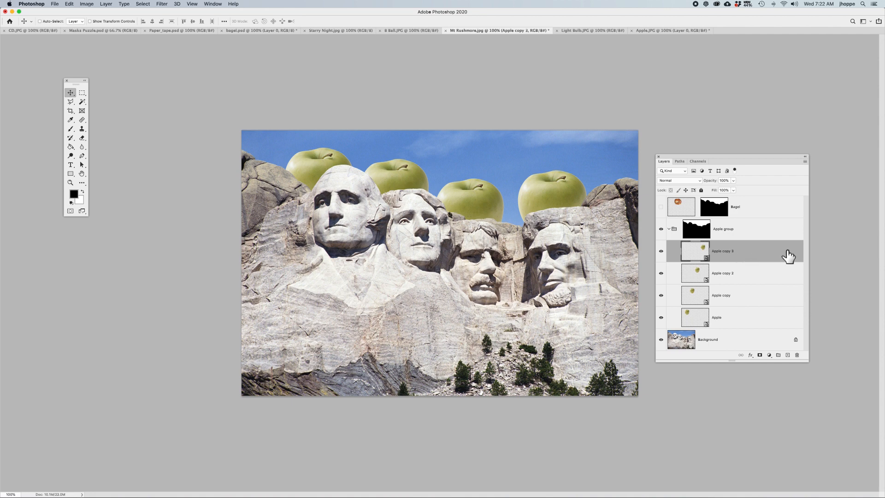
Collapse the Apple group, show its layer mask's properties, and arrange the mask properties beside the layer list
left_click(668, 229)
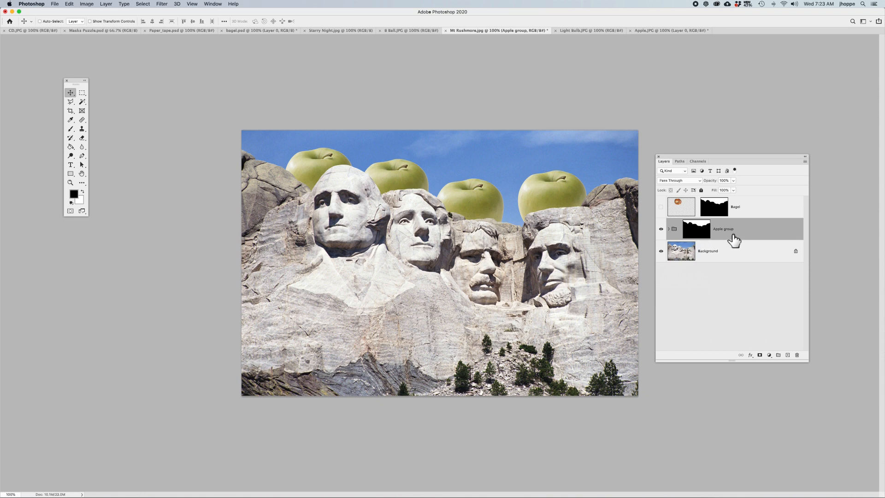
double_click(696, 234)
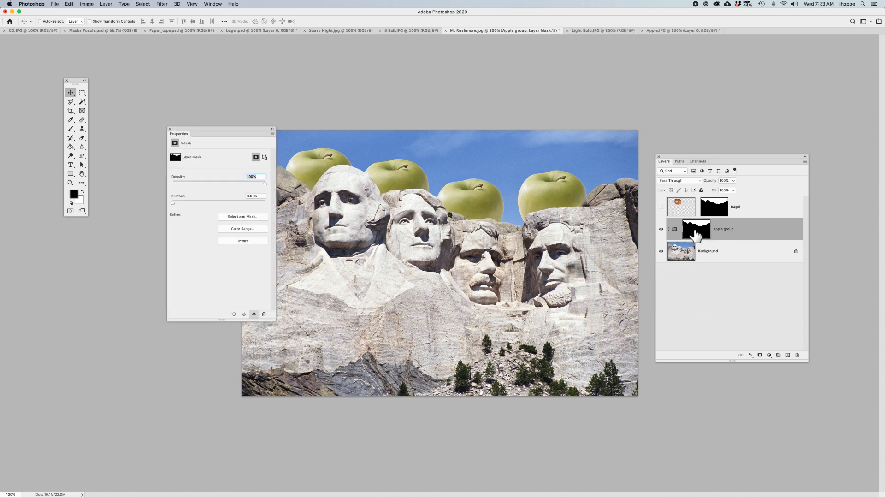
left_click_drag(216, 128, 433, 160)
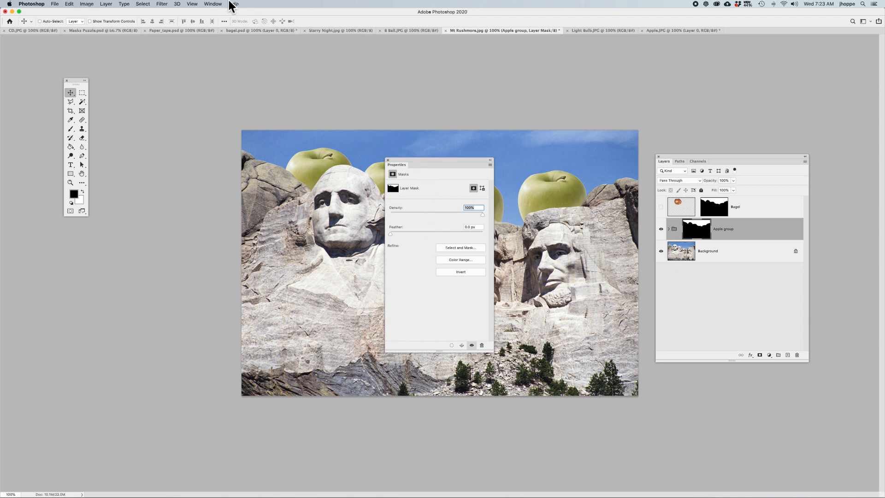
left_click(213, 4)
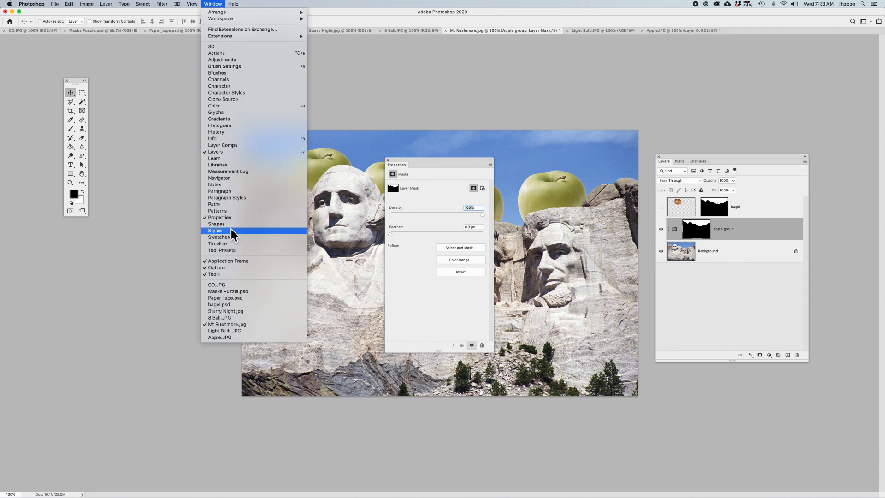
left_click(420, 160)
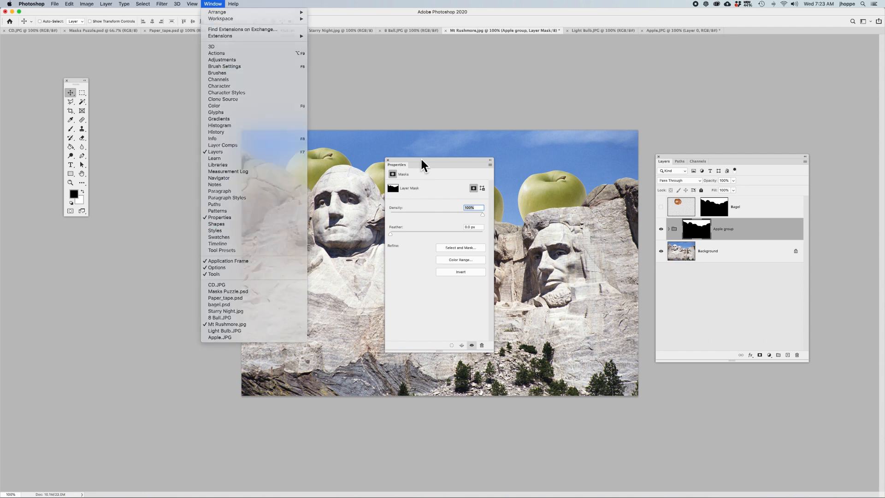
left_click_drag(677, 151, 691, 152)
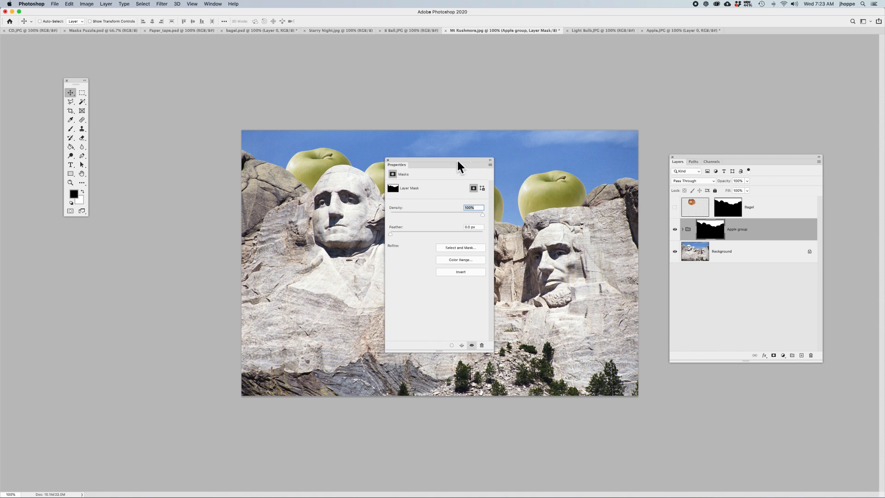
mouse_move(453, 159)
left_mouse_down()
mouse_move(608, 169)
mouse_move(600, 170)
left_mouse_up()
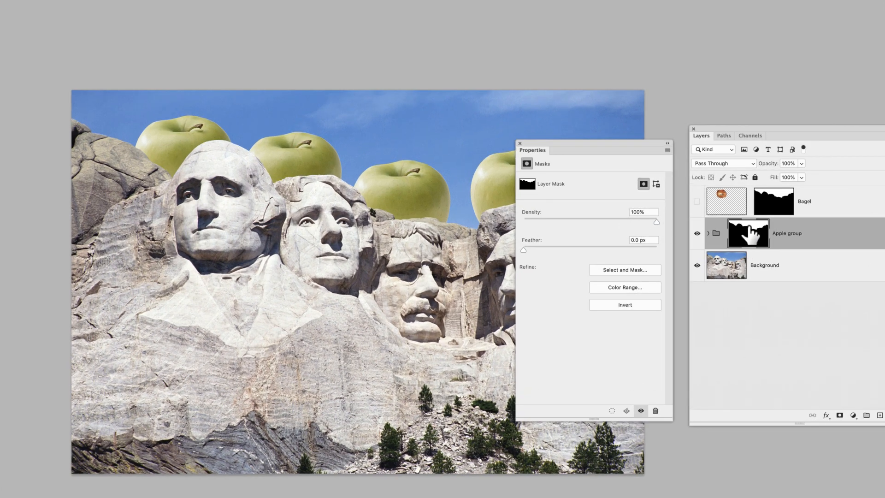
Try reduced densities on the Apple group's mask and restore its density to 100%
left_click_drag(619, 222, 593, 220)
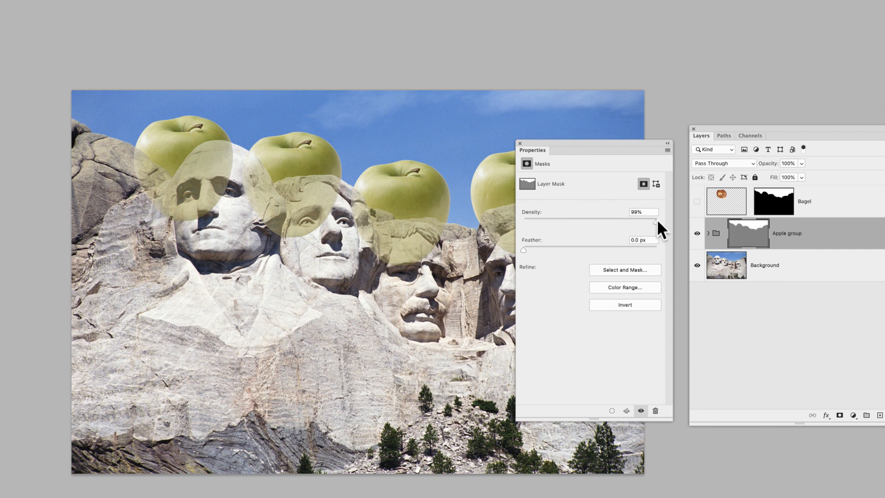
left_click_drag(656, 219, 659, 219)
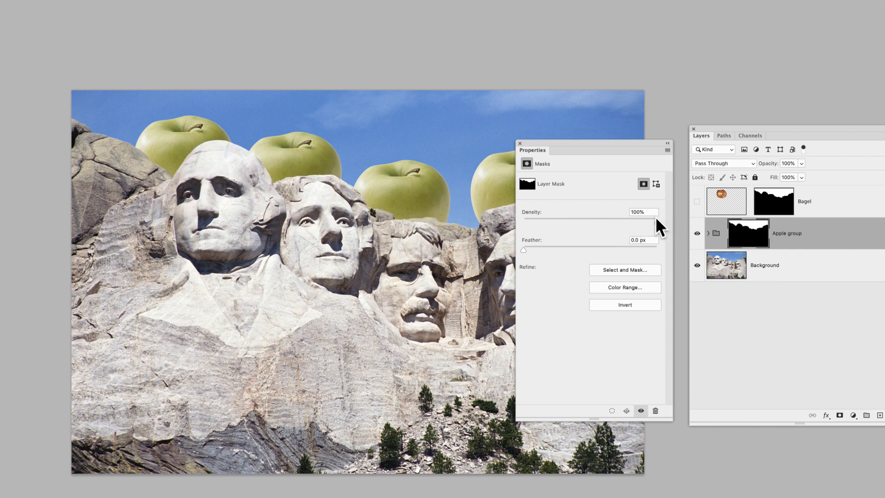
left_click_drag(578, 218, 670, 217)
Try feathering the Apple group's mask by 10.8 px and 22.7 px, checking the softened edge with the red mask overlay
left_click_drag(526, 250, 577, 248)
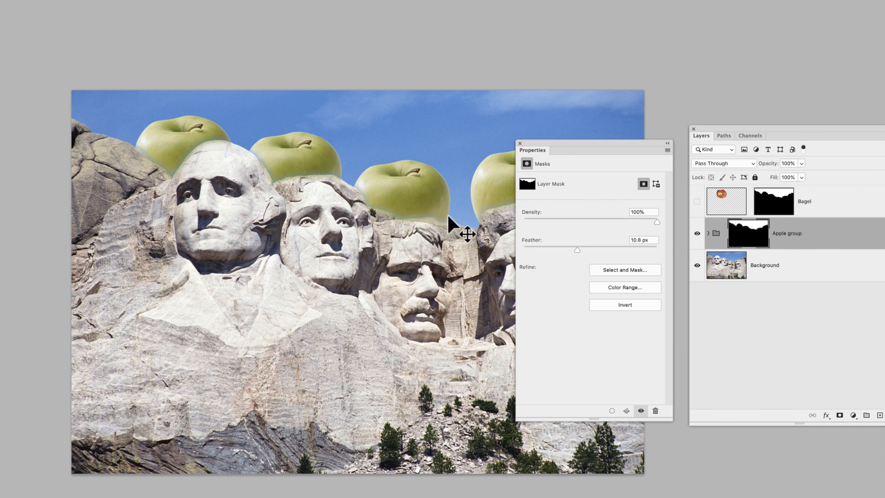
key("backslash")
key("backslash")
key("backslash")
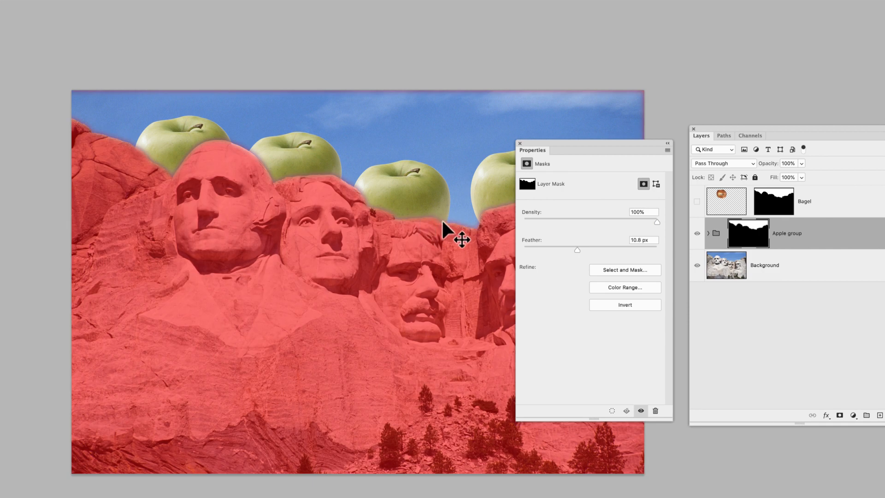
mouse_move(577, 249)
left_mouse_down()
mouse_move(520, 249)
mouse_move(614, 253)
mouse_move(544, 249)
mouse_move(584, 249)
left_mouse_up()
key("backslash")
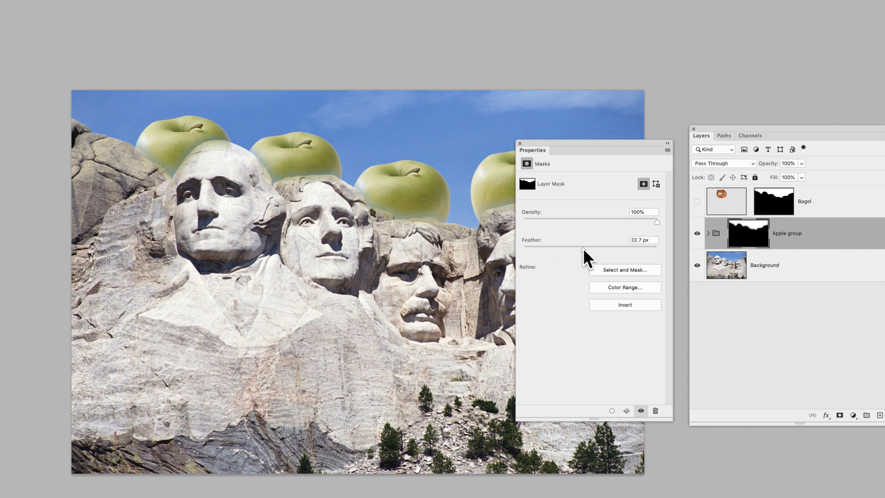
Try mask feather values of 12.8 px and 82.3 px, remove the feathering, and close the mask properties
mouse_move(583, 248)
left_mouse_down()
mouse_move(512, 246)
mouse_move(578, 249)
left_mouse_up()
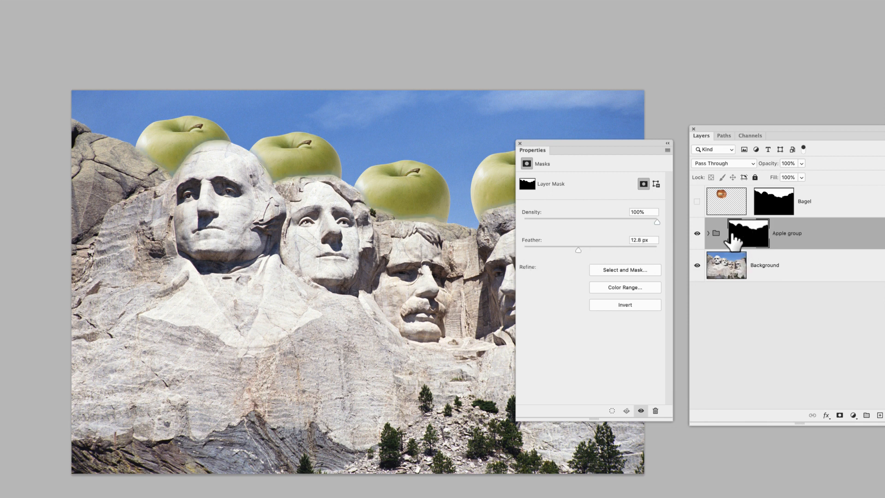
left_click_drag(579, 249, 605, 249)
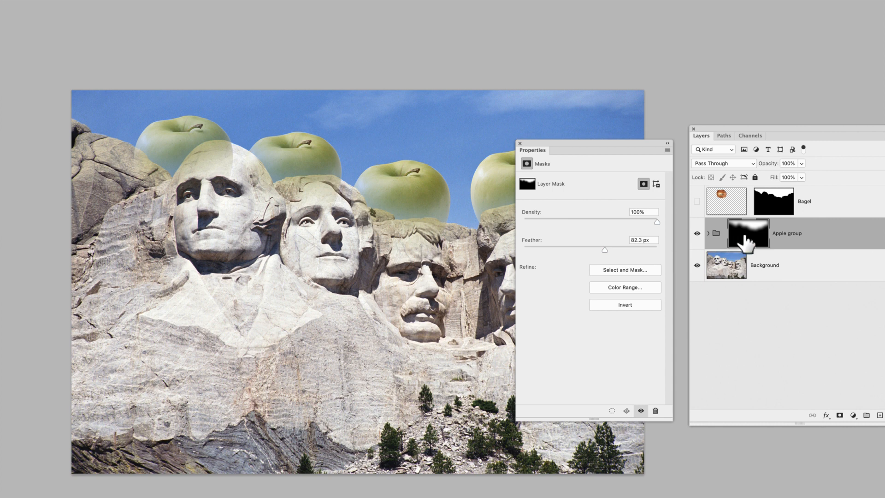
left_click_drag(604, 245, 509, 235)
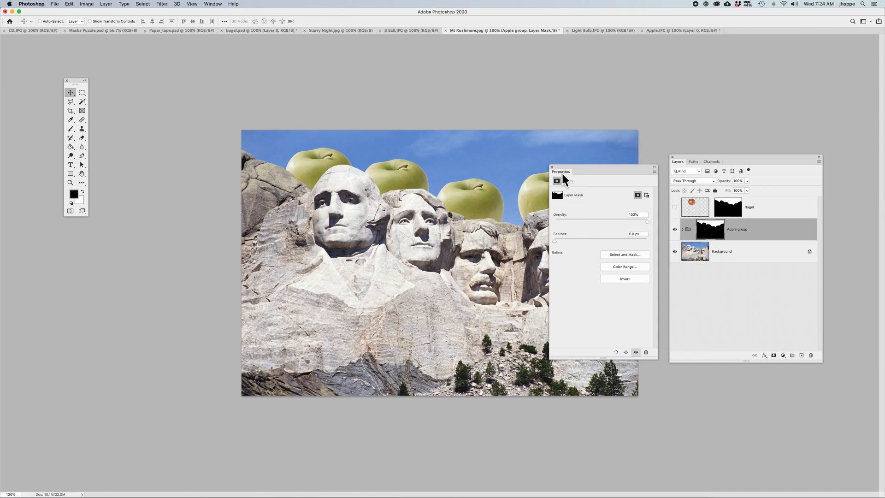
left_click(553, 167)
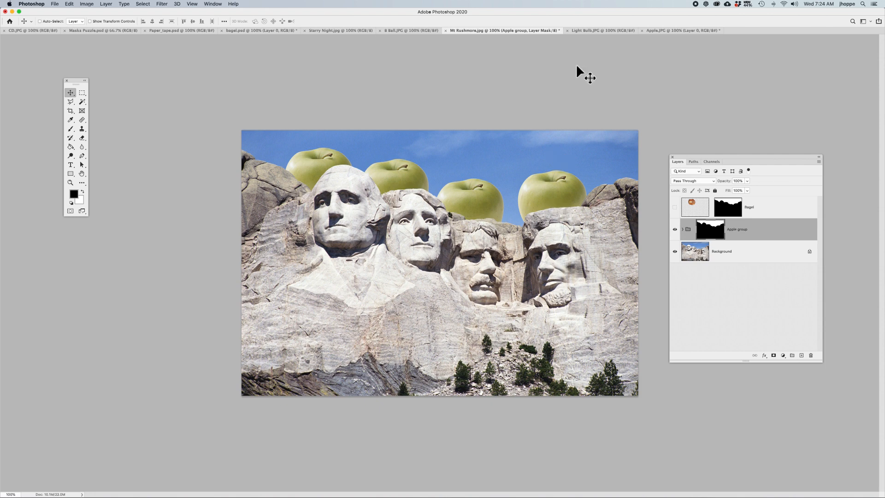
In the 8 Ball picture, load the OUTLINE path as a selection and add a layer mask from it
left_click(585, 30)
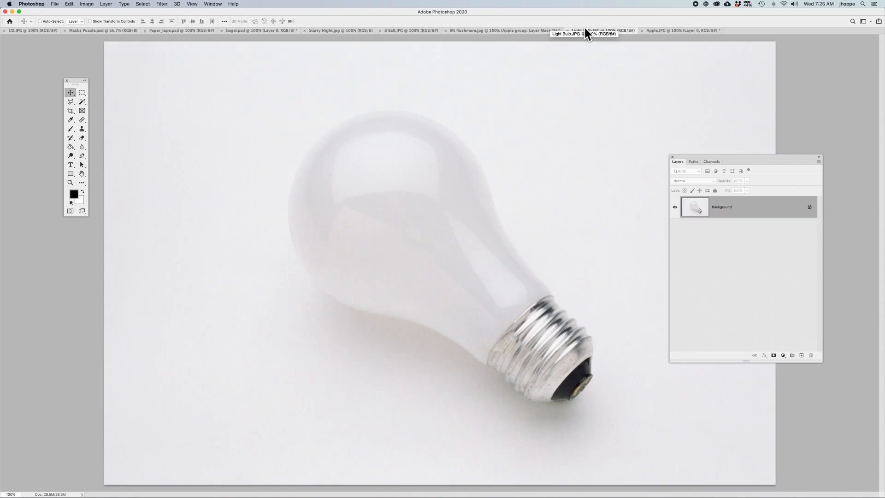
left_click(415, 30)
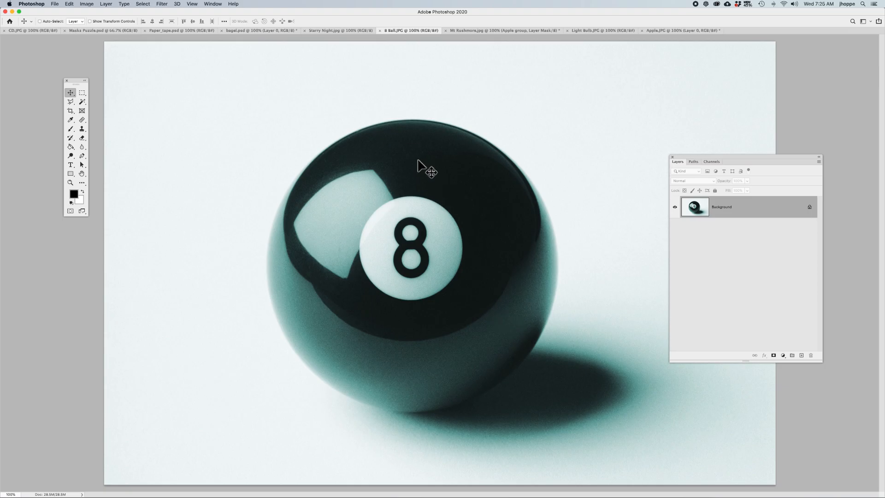
left_click(693, 162)
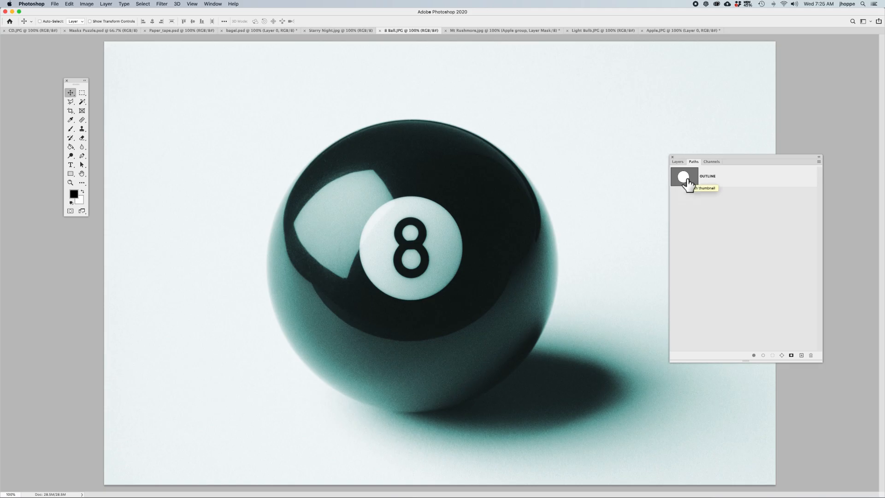
left_click(687, 180, "super")
left_click(677, 161)
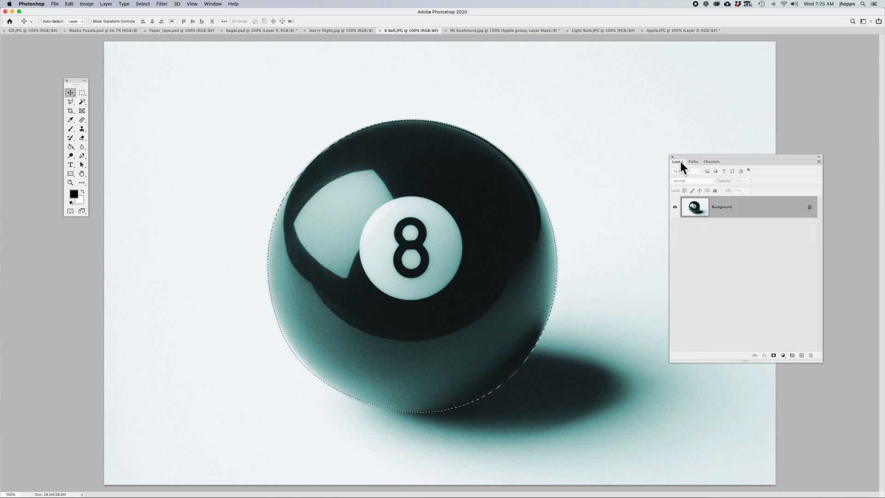
left_click(773, 355)
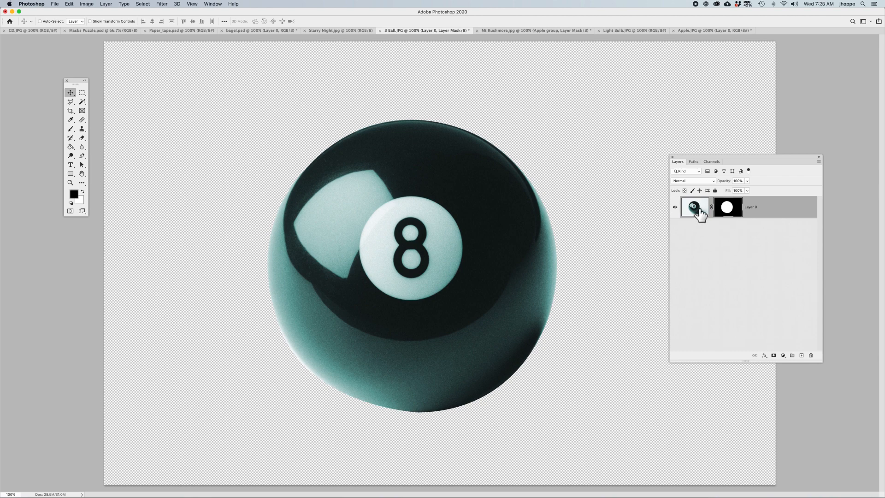
Convert the masked 8 ball layer to a smart object and copy it into the Light Bulb picture over the bulb
right_click(776, 203)
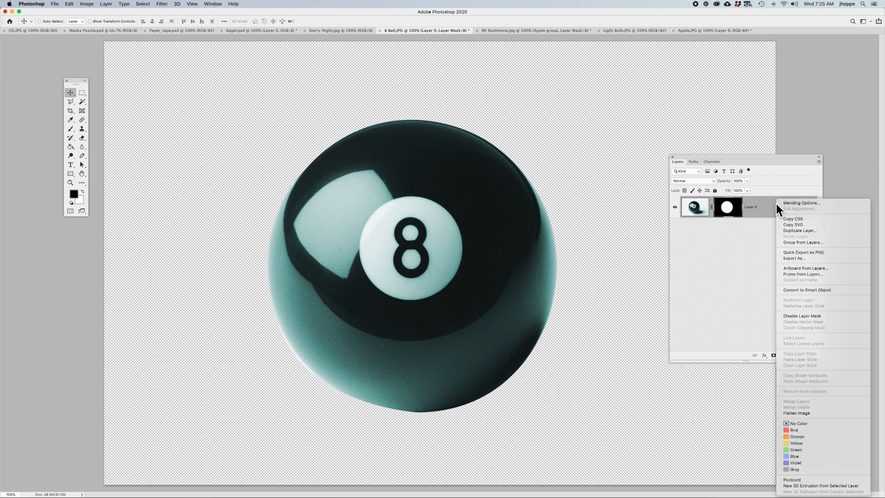
left_click(789, 290)
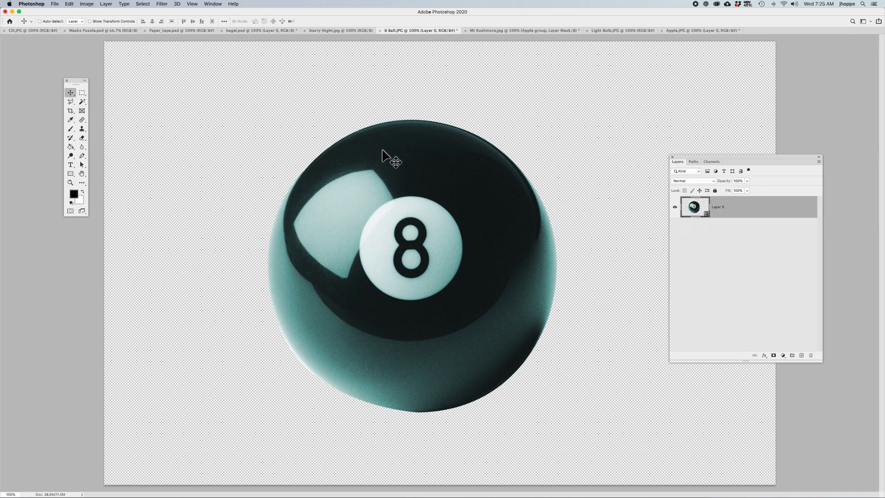
left_click_drag(393, 154, 616, 28)
left_click_drag(392, 190, 391, 190)
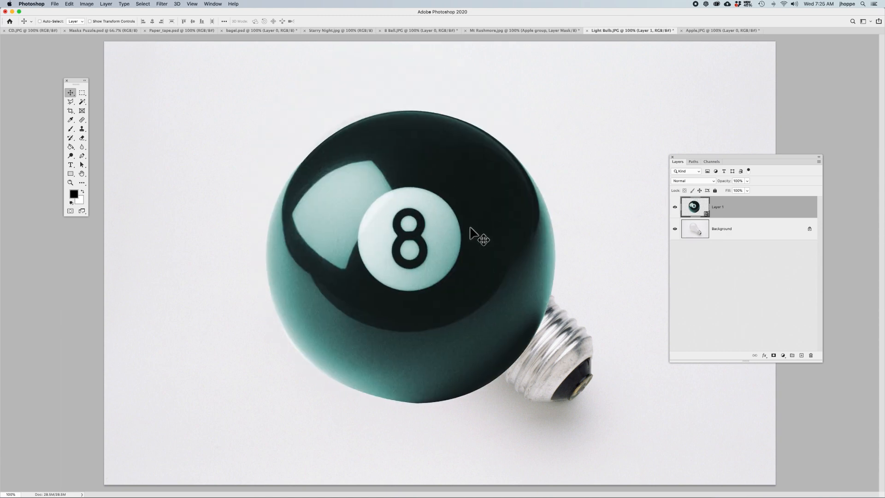
Rename the copied ball layer "8 ball" and lower its opacity to 7%
double_click(718, 207)
type("8 ball")
key("Return")
left_click_drag(722, 184, 688, 179)
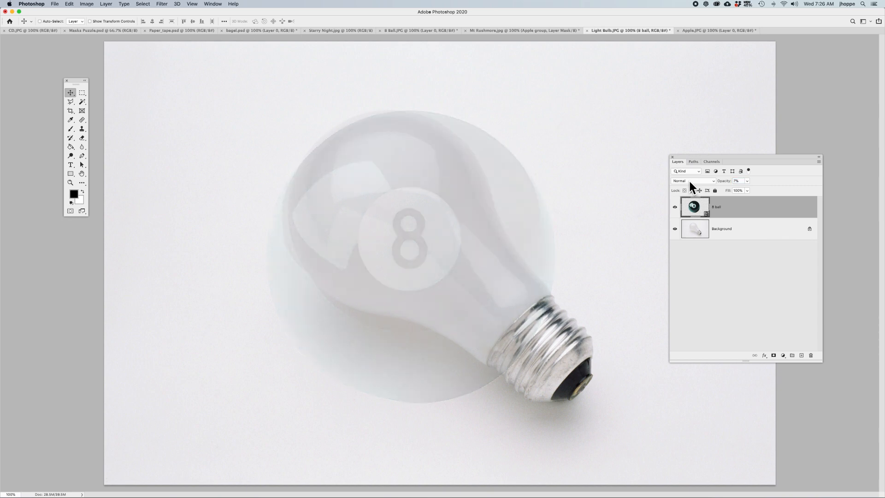
Scale the 8 ball to about 70% and position it over the rounded end of the light bulb
key("super+t")
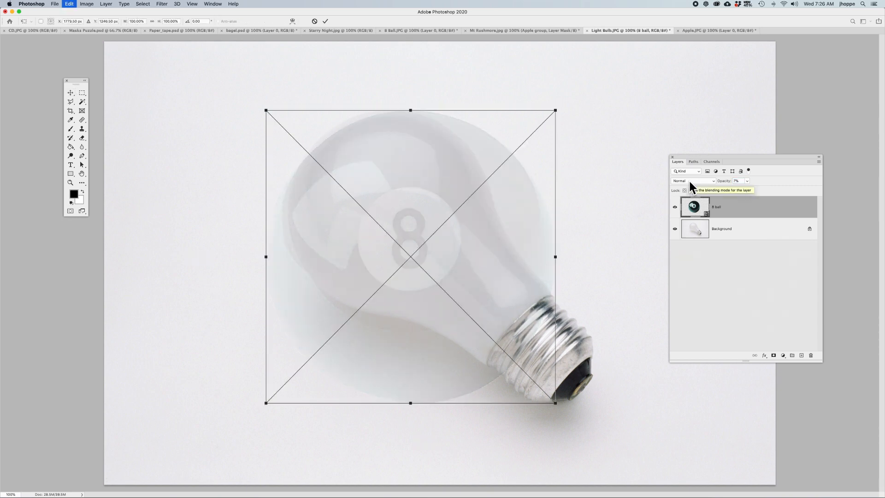
left_click_drag(556, 406, 500, 333)
left_click_drag(464, 278, 440, 228)
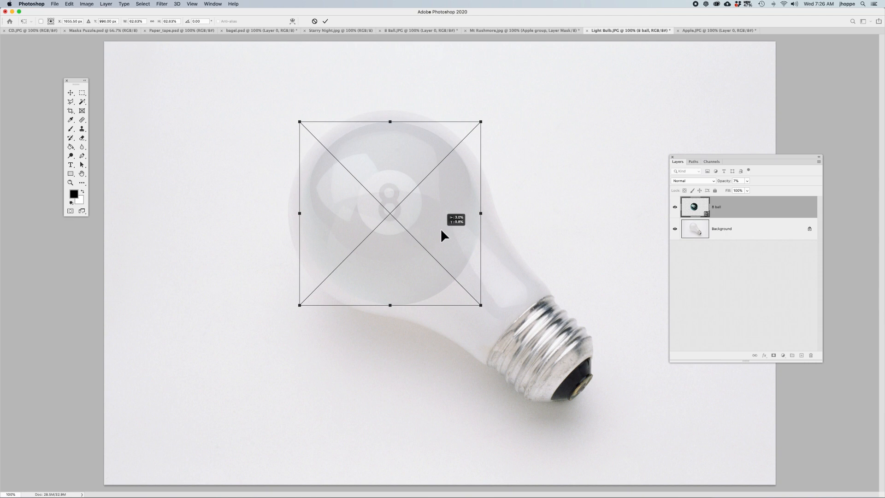
left_click_drag(484, 304, 494, 318)
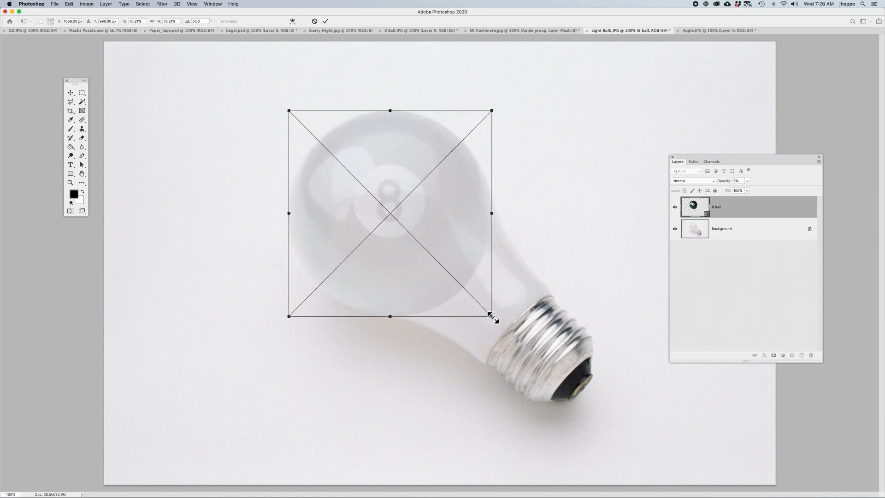
key("Return")
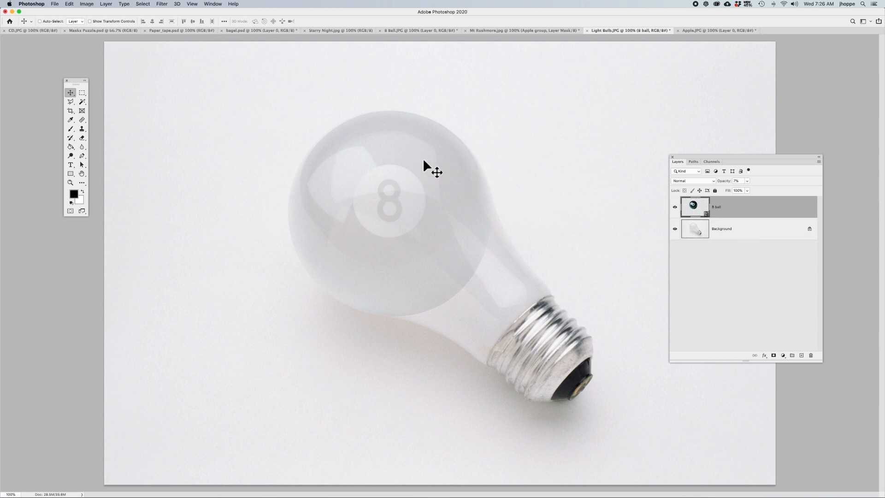
Restore the 8 ball layer's opacity to 100% and add a white layer mask to it
left_click_drag(725, 181, 779, 184)
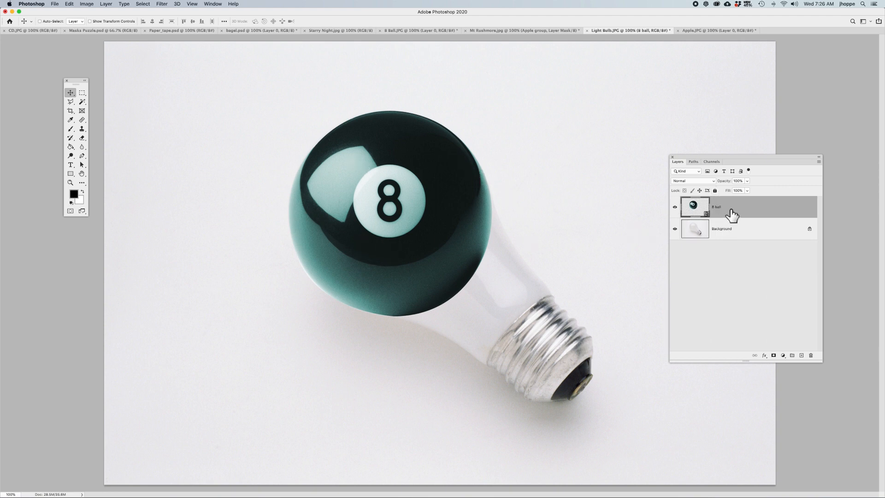
left_click(774, 356)
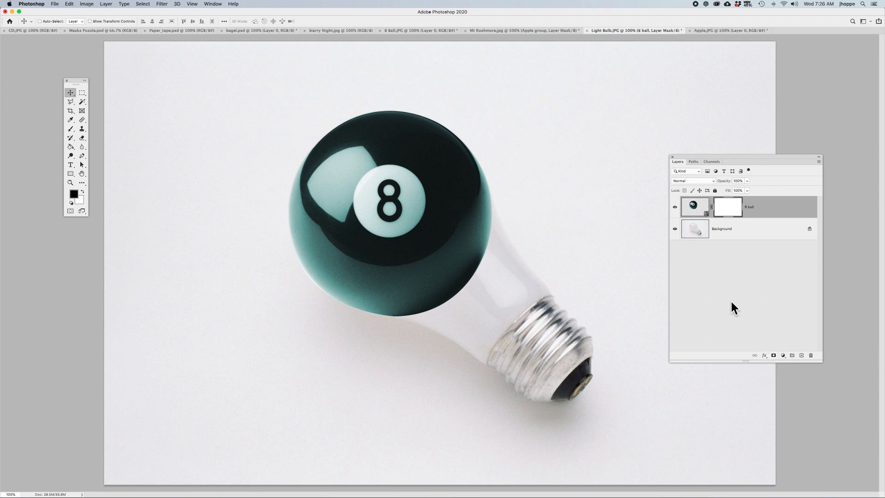
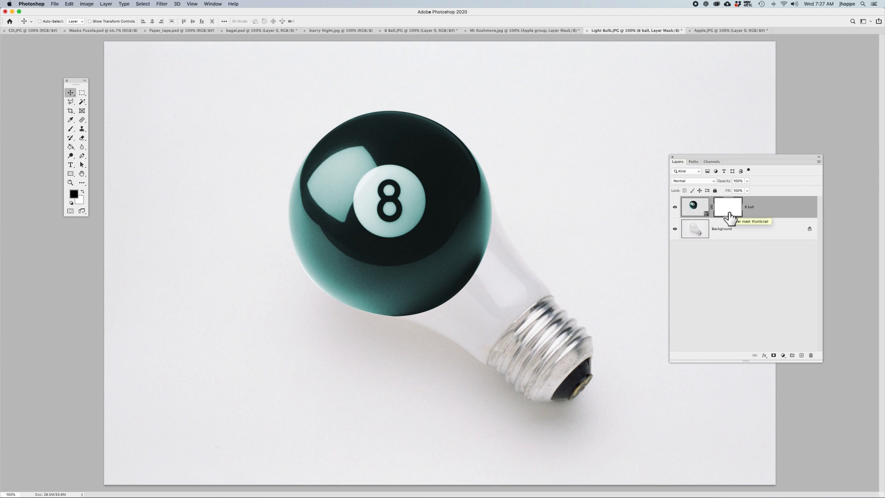
left_click(697, 210)
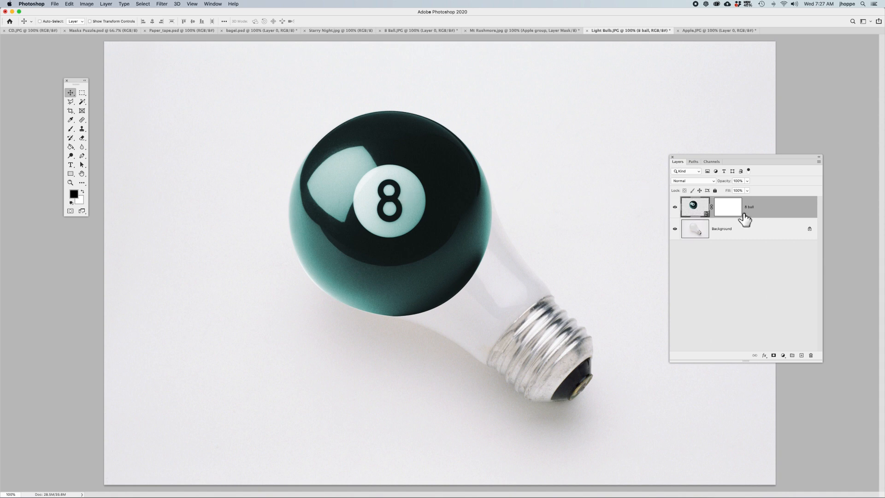
left_click(730, 210)
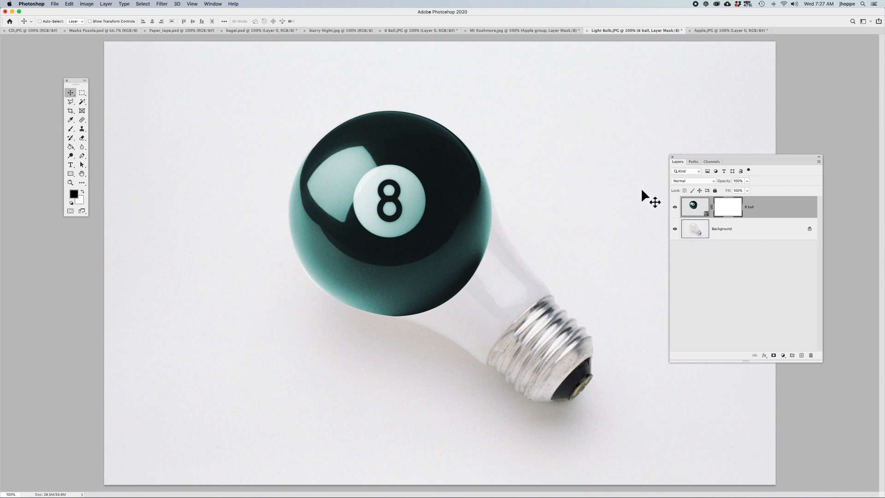
With the 8 ball's image content targeted instead of its mask, set the foreground colour to green and the background colour to light blue
key("super+2")
left_click(74, 197)
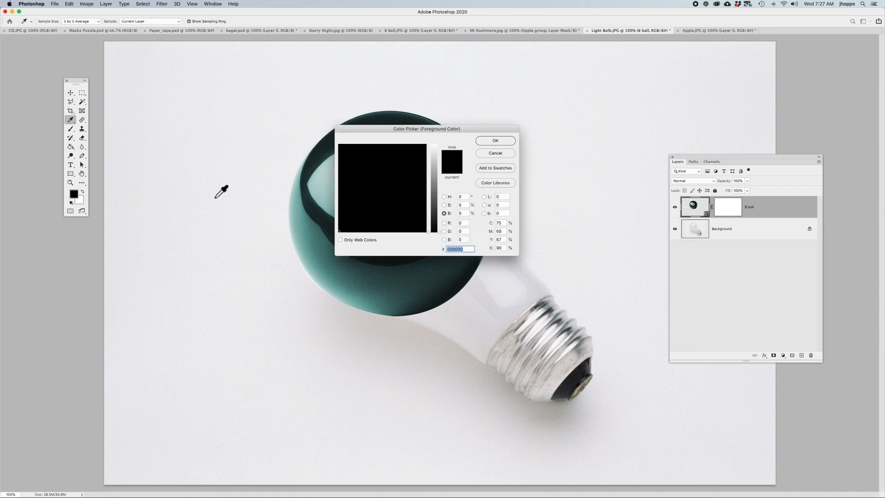
left_click_drag(434, 186, 368, 161)
left_click(494, 139)
key("v")
left_click(79, 199)
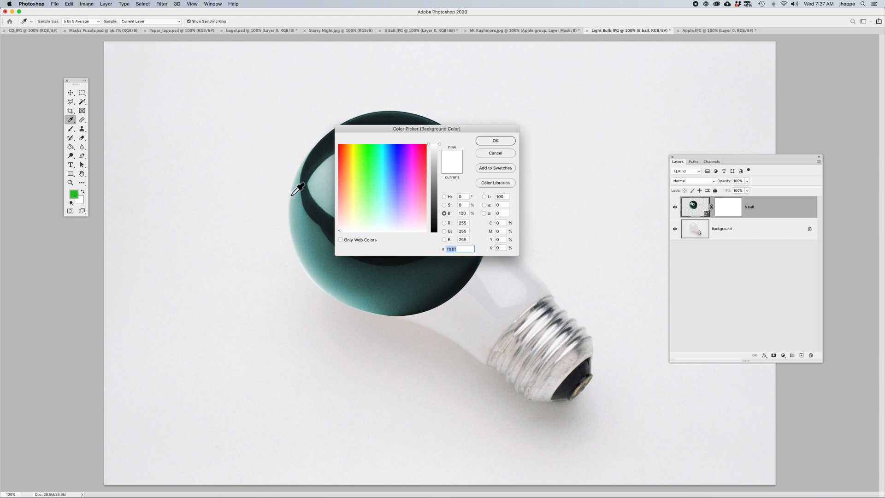
left_click_drag(381, 189, 386, 190)
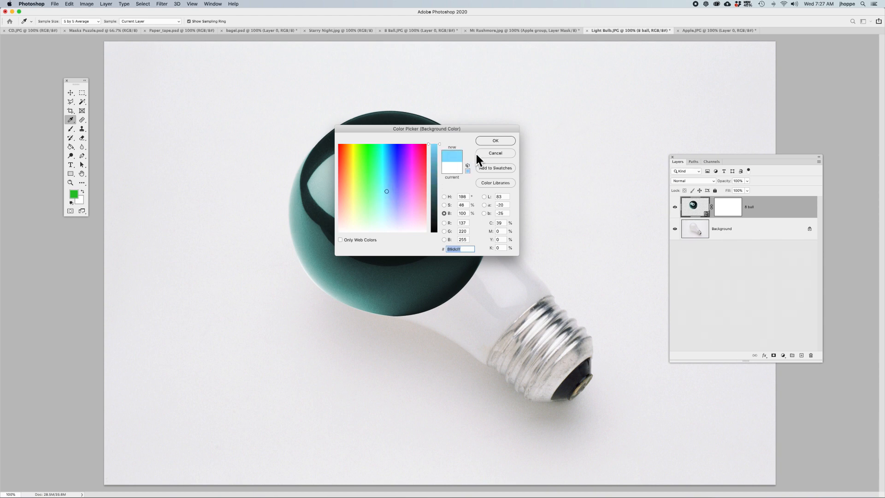
left_click(485, 142)
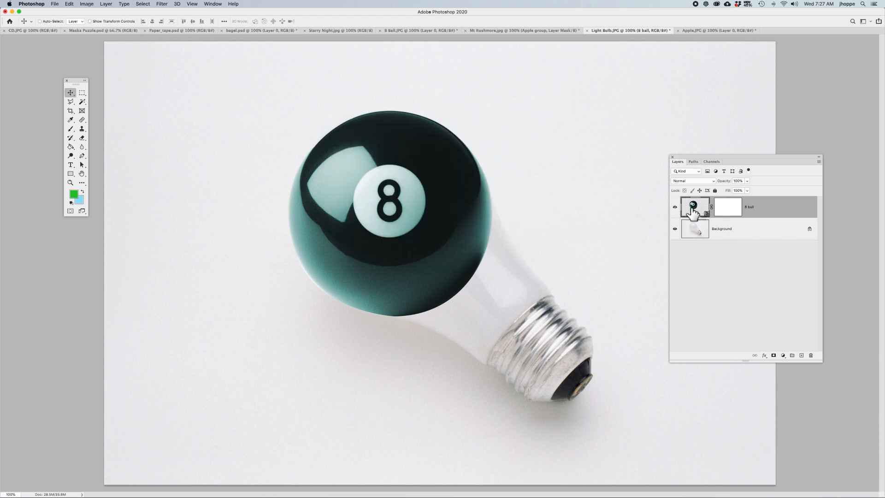
Target the 8 ball's layer mask, restore the default black and white colours, and set up a Soft Round brush at 700 px
left_click(725, 210)
key("d")
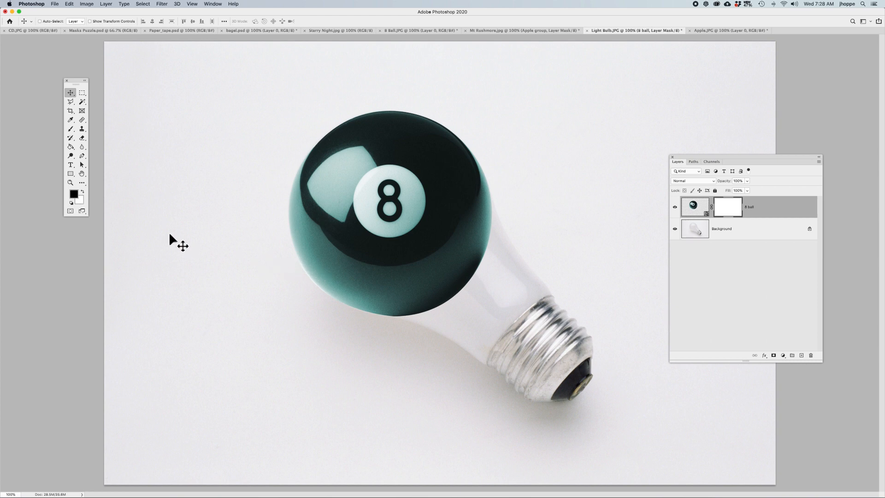
key("b")
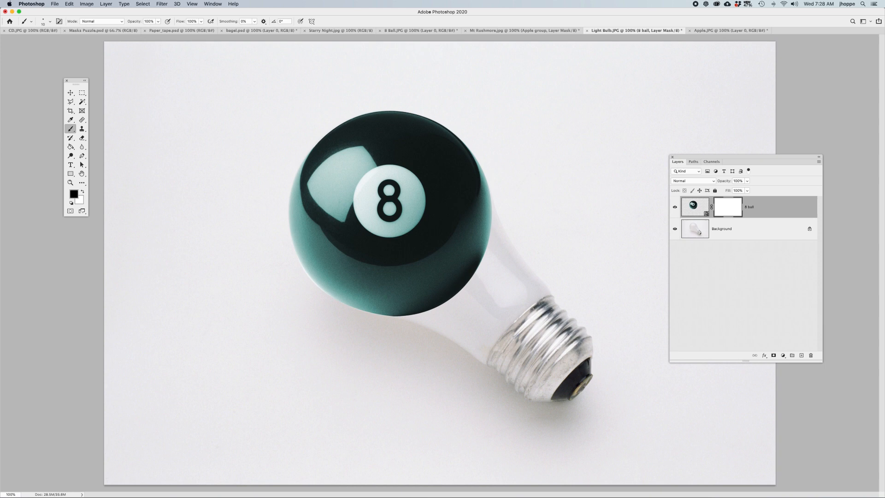
right_click(208, 211)
left_click(257, 174)
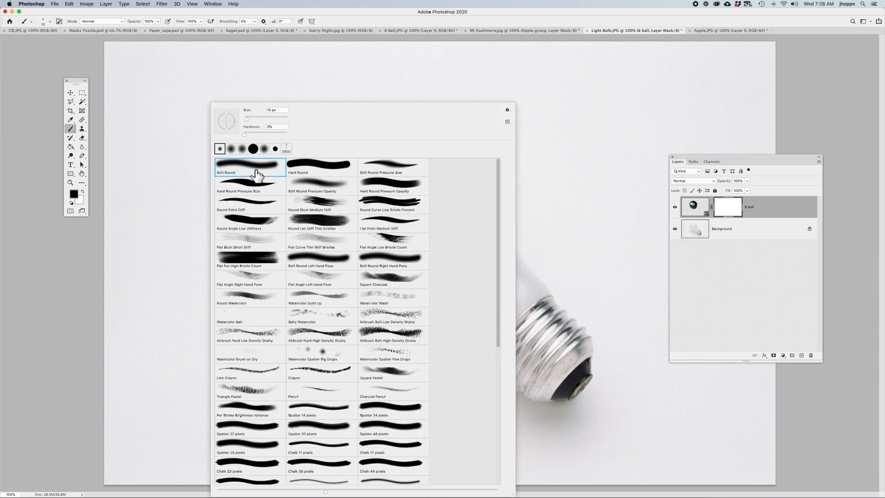
key("Return")
key("bracketright")
key("bracketright")
key("bracketright")
key("bracketright")
key("bracketright")
key("bracketright")
key("bracketright")
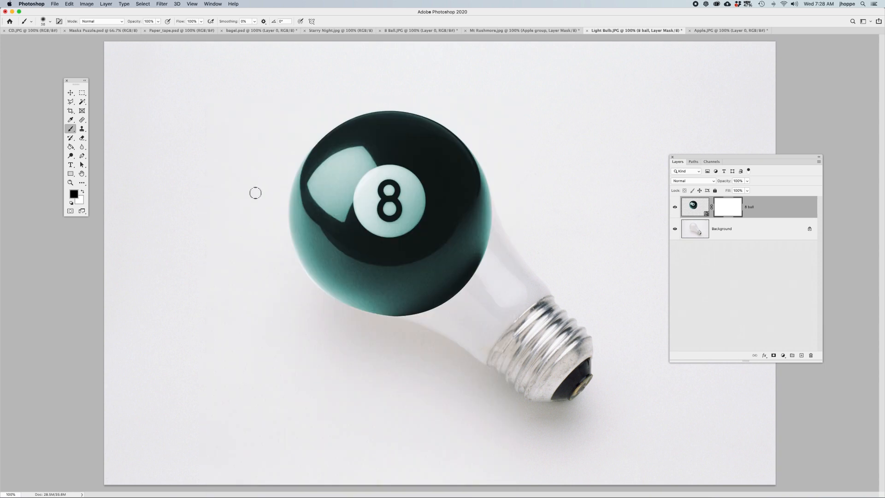
key("bracketright")
key("bracketright")
key("bracketright")
key("bracketright")
key("bracketright")
key("bracketright")
key("bracketright")
key("bracketright")
key("bracketright")
key("bracketright")
key("bracketright")
key("bracketright")
key("bracketright")
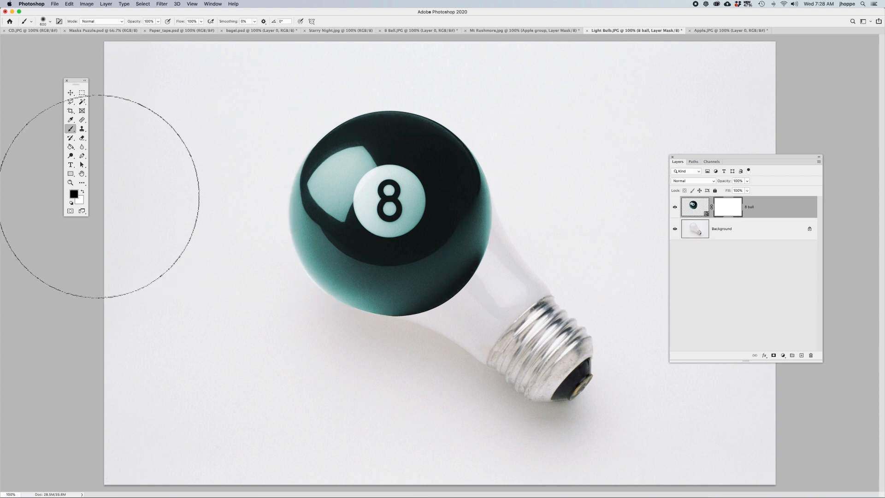
key("bracketright")
Paint black on the mask around the ball's outer edge, and fade its centre with black at 50% brush opacity
mouse_move(468, 287)
left_mouse_down()
mouse_move(492, 249)
mouse_move(425, 306)
mouse_move(272, 309)
mouse_move(247, 288)
mouse_move(234, 203)
mouse_move(282, 281)
mouse_move(253, 109)
mouse_move(277, 55)
mouse_move(326, 85)
mouse_move(403, 30)
mouse_move(494, 59)
mouse_move(549, 179)
mouse_move(530, 179)
mouse_move(450, 49)
mouse_move(336, 70)
mouse_move(279, 148)
mouse_move(278, 231)
mouse_move(441, 338)
left_mouse_up()
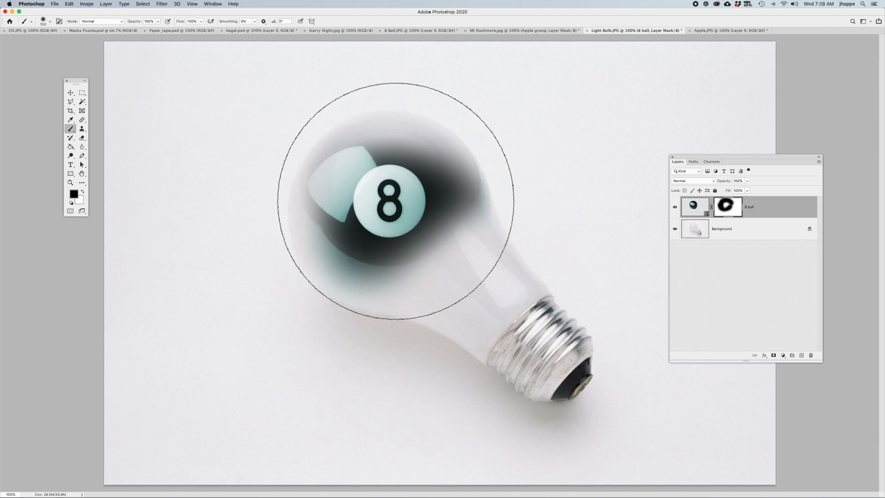
mouse_move(521, 164)
left_mouse_down()
mouse_move(503, 140)
mouse_move(515, 204)
left_mouse_up()
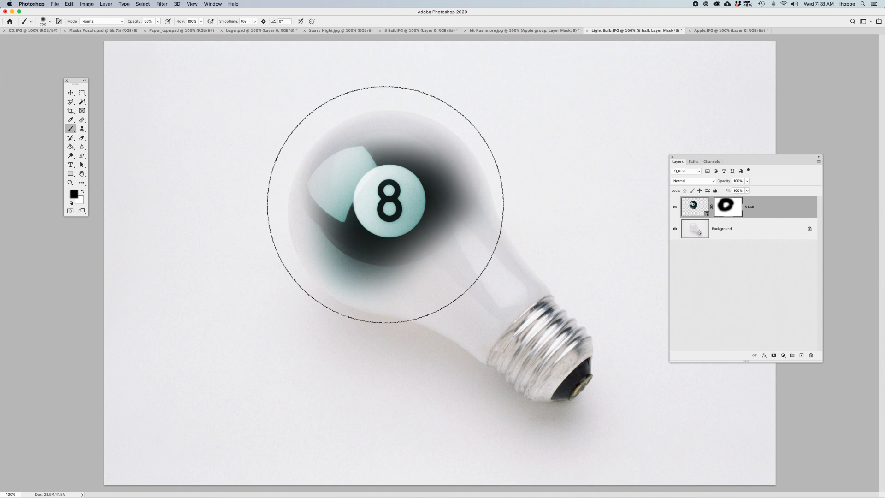
left_click(386, 204)
mouse_move(388, 205)
left_mouse_down()
mouse_move(362, 218)
mouse_move(374, 195)
mouse_move(405, 194)
mouse_move(410, 219)
mouse_move(355, 219)
mouse_move(370, 203)
mouse_move(398, 201)
mouse_move(368, 226)
mouse_move(407, 227)
mouse_move(413, 208)
mouse_move(380, 185)
mouse_move(346, 196)
mouse_move(344, 237)
mouse_move(400, 235)
mouse_move(424, 192)
mouse_move(411, 179)
mouse_move(377, 175)
mouse_move(349, 228)
mouse_move(386, 231)
left_mouse_up()
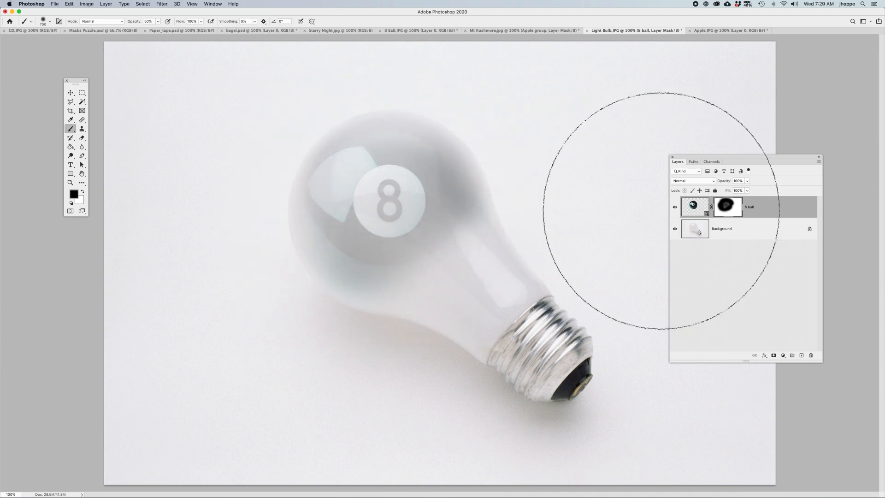
Examine the painted mask as a red overlay and the masked 8 ball with the Background layer hidden
left_click(728, 211, "alt+shift")
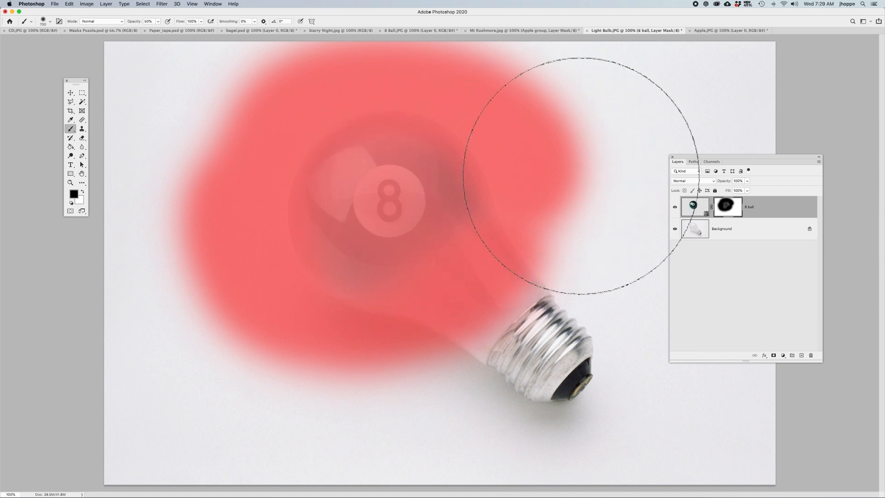
key("backslash")
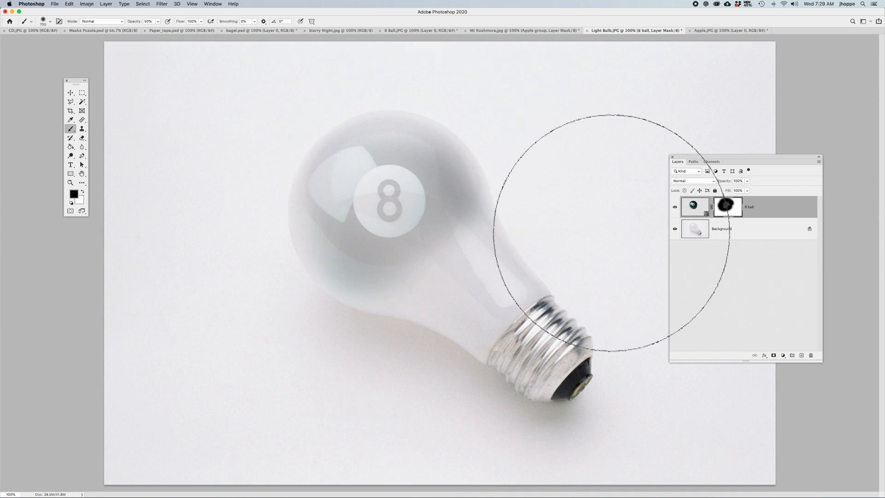
left_click(675, 229)
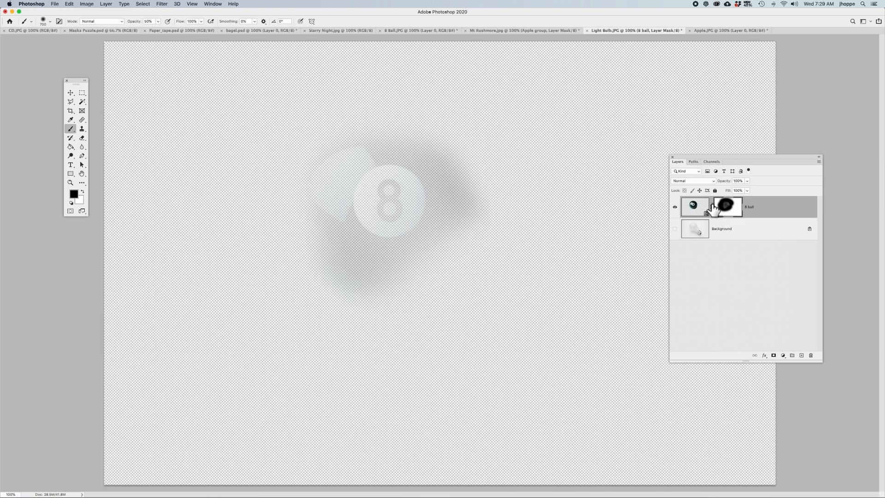
left_click(674, 228)
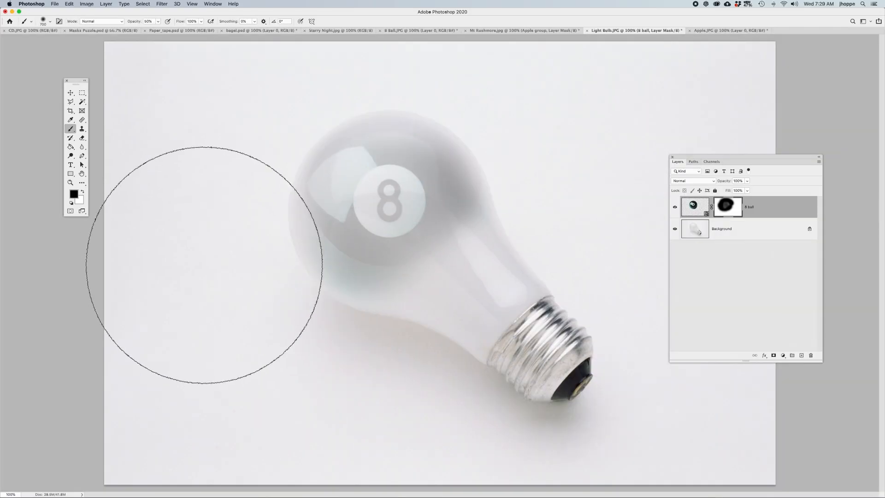
Paint white on the mask over the ball's centre at 50% brush opacity to bring the number 8 back
key("x")
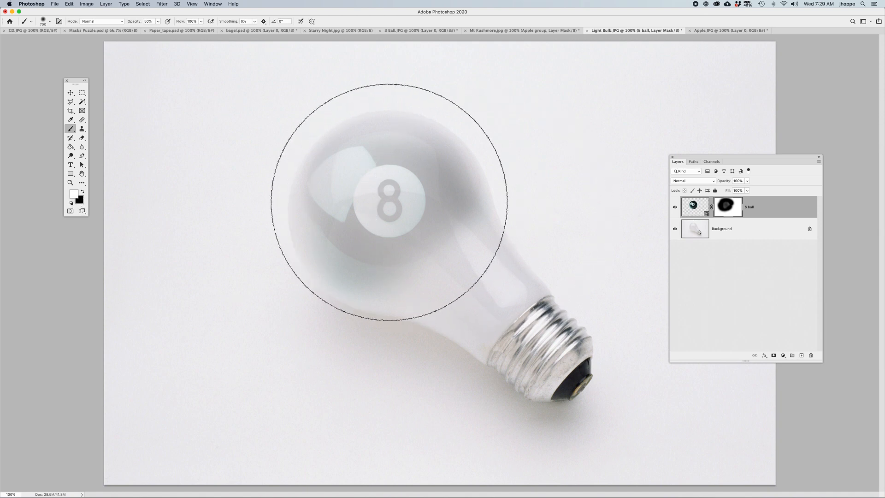
left_click(389, 202)
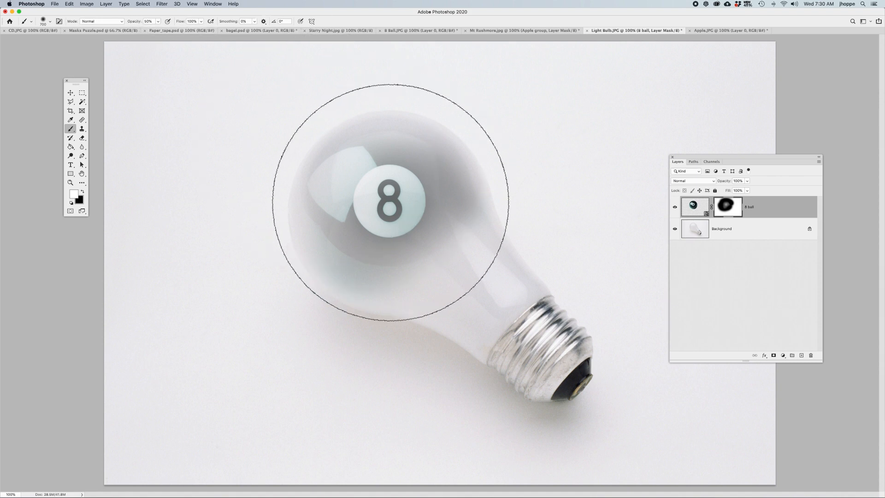
left_click(391, 202)
left_click(390, 202)
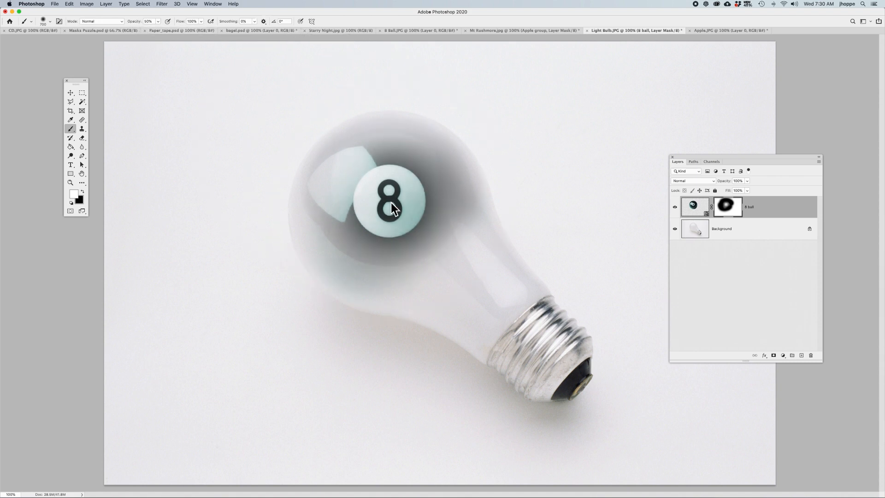
right_click(391, 203)
left_click(356, 195)
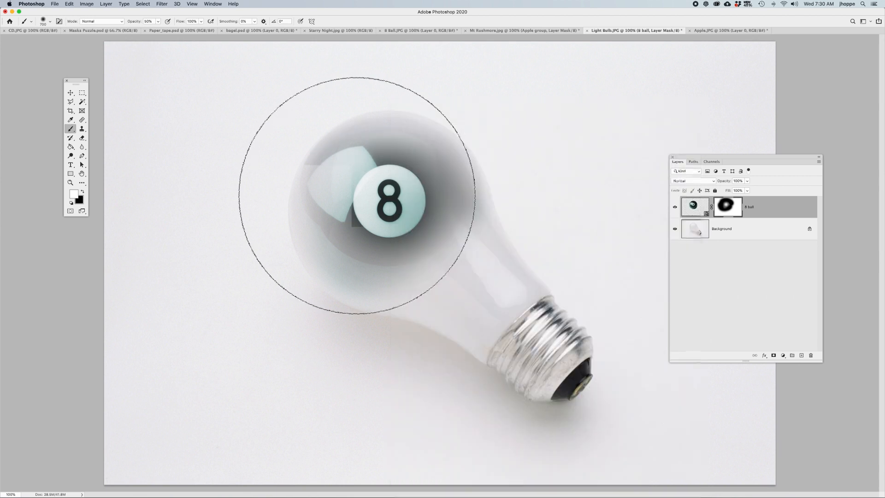
left_click(387, 205)
left_click(388, 205)
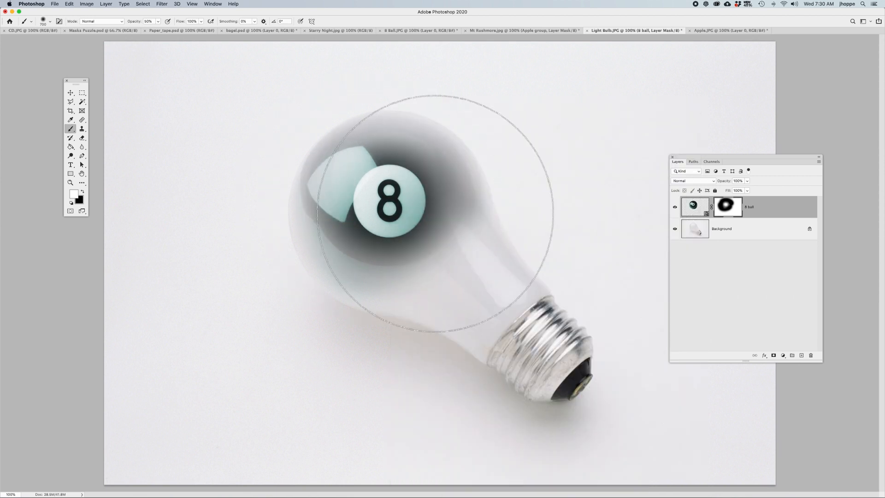
Fade the ball's centre with black at 30% brush opacity on the mask, and compare the result with the mask disabled
key("x")
key("3")
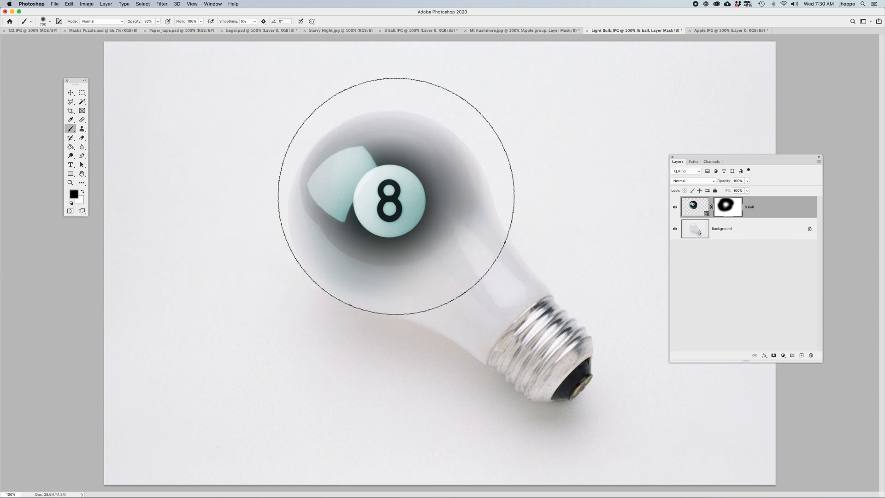
left_click(396, 197)
left_click(396, 197)
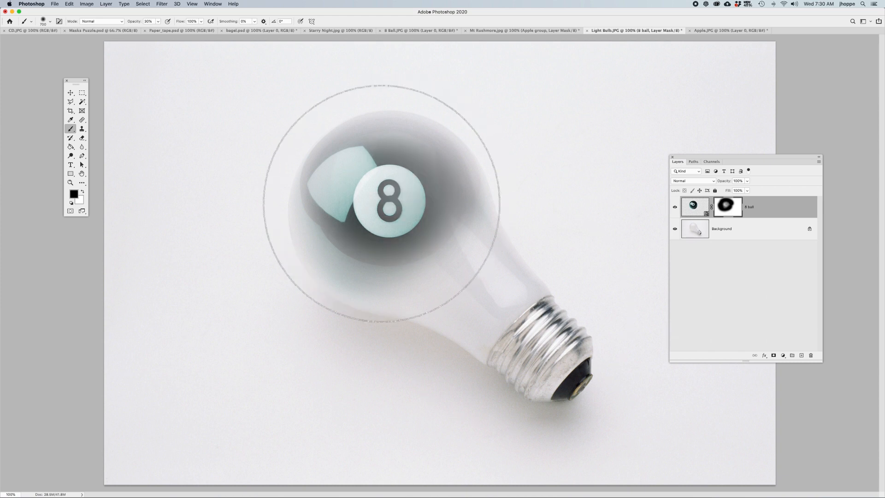
left_click(383, 204)
left_click(383, 204)
left_click(389, 204)
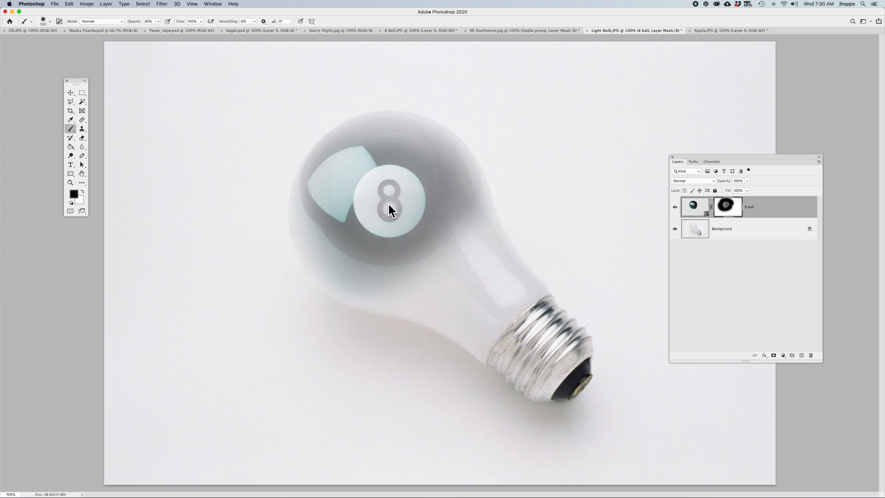
left_click(405, 177)
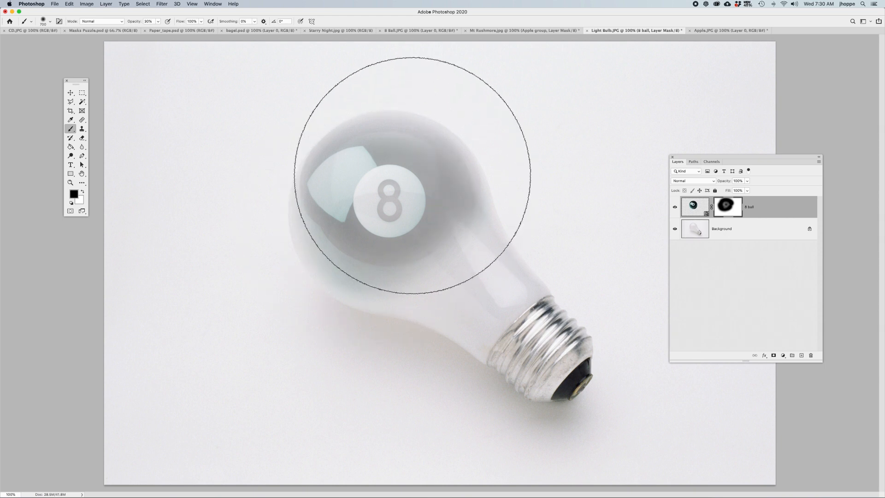
left_click(736, 213, "shift")
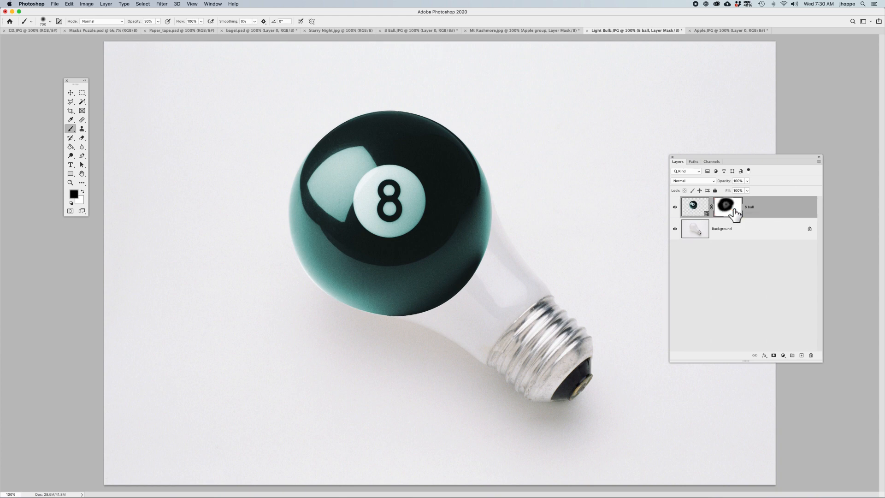
left_click(735, 213, "shift")
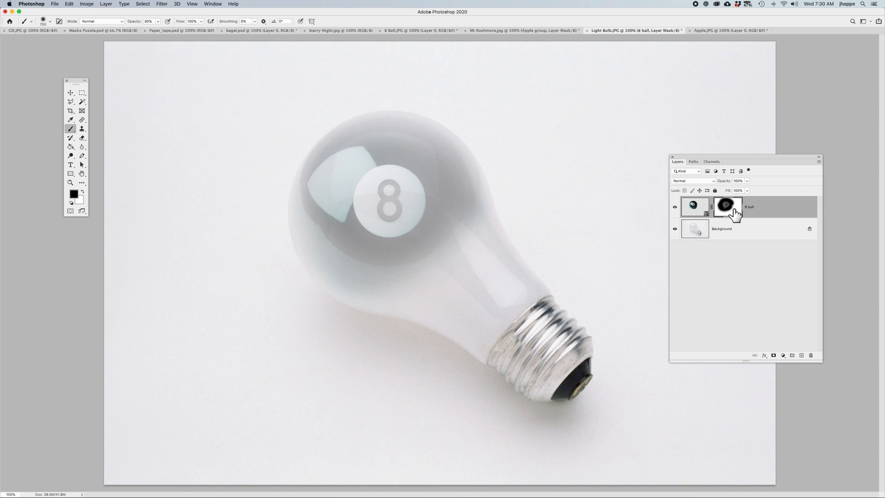
Fill the 8 ball's mask with a linear black-to-white gradient running diagonally from the bulb's neck towards the ball's upper-left highlight
left_click(71, 146)
left_click(94, 145)
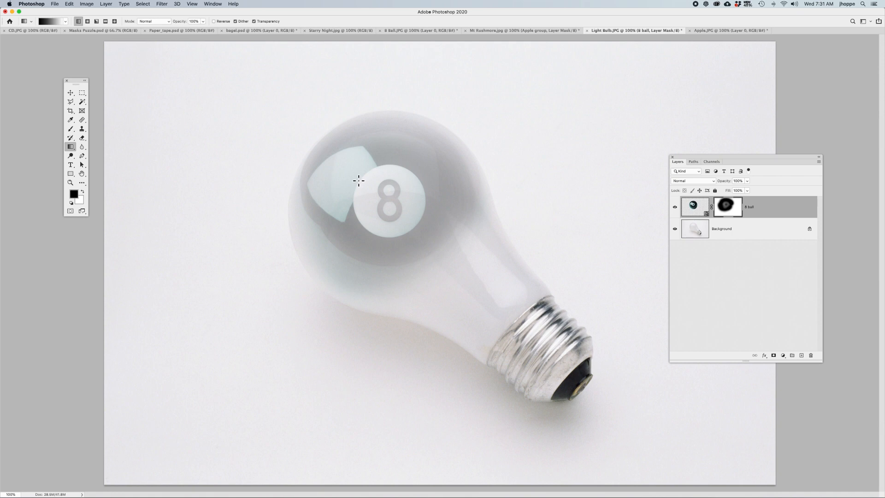
left_click_drag(458, 269, 373, 195)
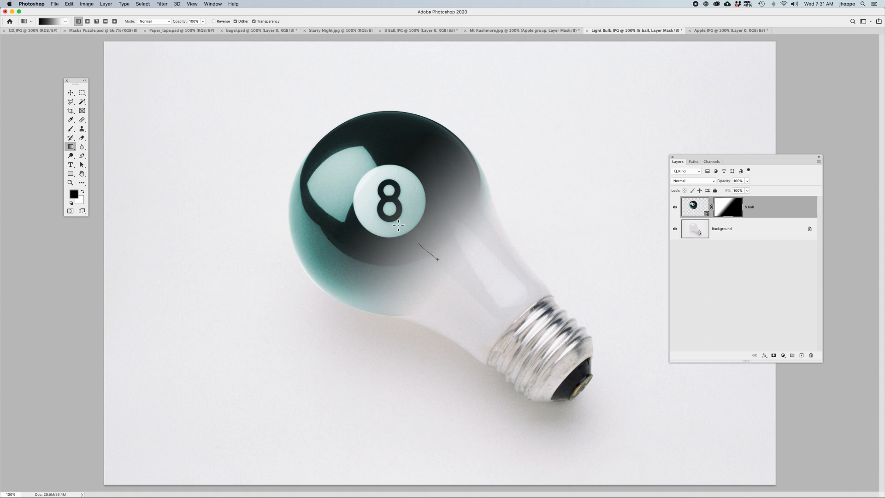
left_click_drag(357, 185, 357, 186)
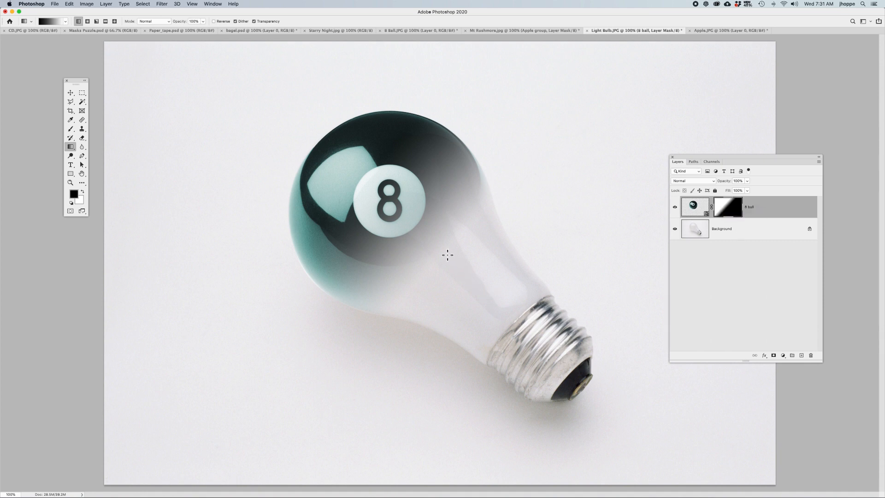
Redraw the mask's linear gradient diagonally from below the number 8 towards the ball's upper-left edge, then try the opposite direction and undo it
left_click_drag(442, 249, 364, 172)
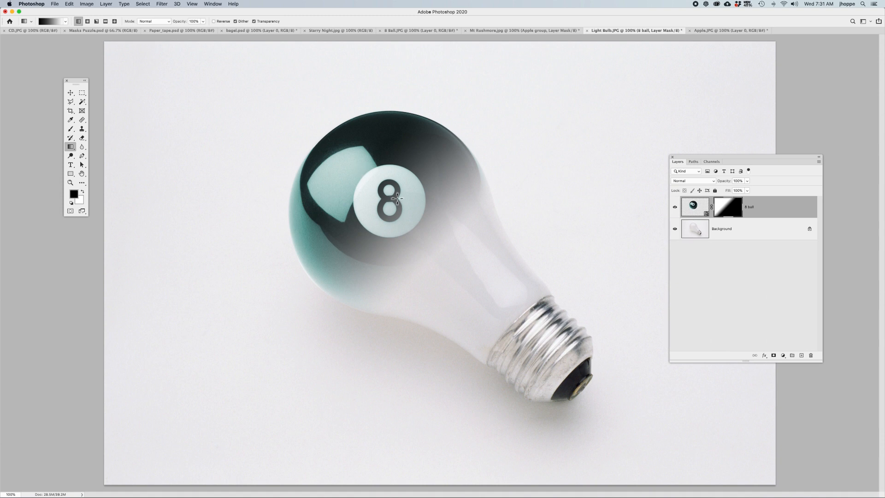
left_click_drag(434, 246, 323, 146)
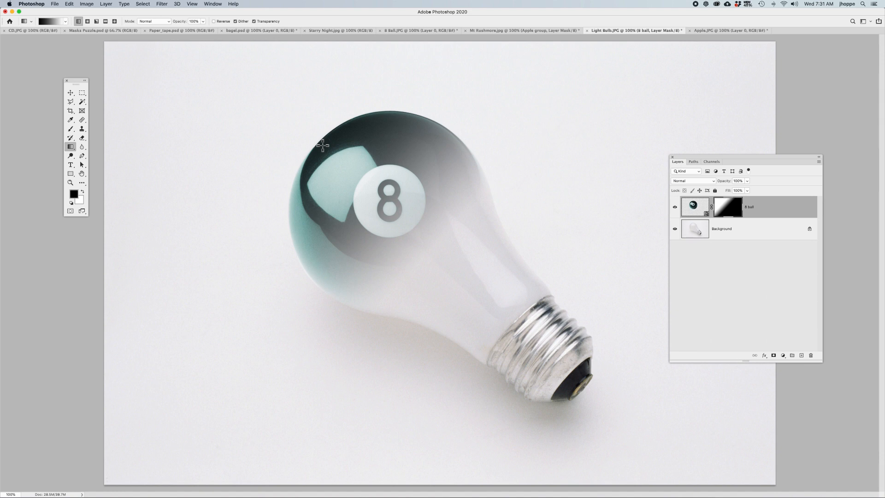
left_click_drag(311, 125, 417, 236)
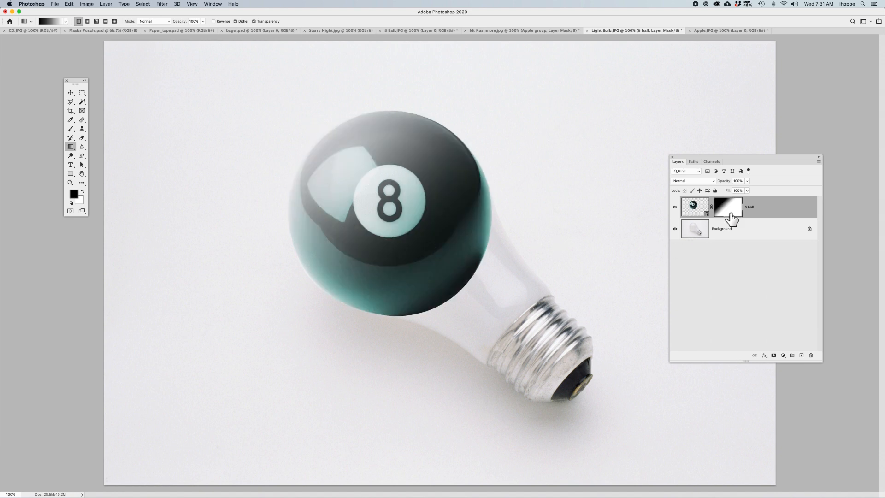
key("super+z")
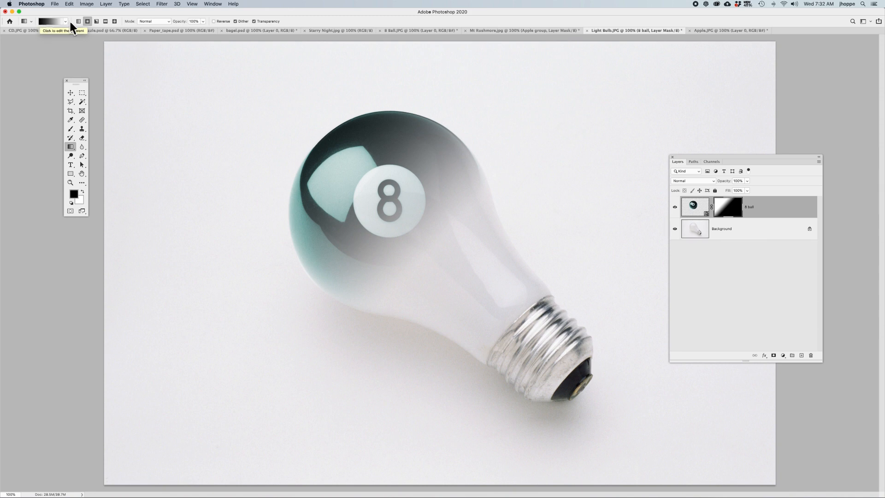
Draw reversed radial gradients on the mask outward from the number 8, enlarging the radius until it reaches the ball's lower edge
left_click(213, 21)
left_click_drag(391, 205, 438, 247)
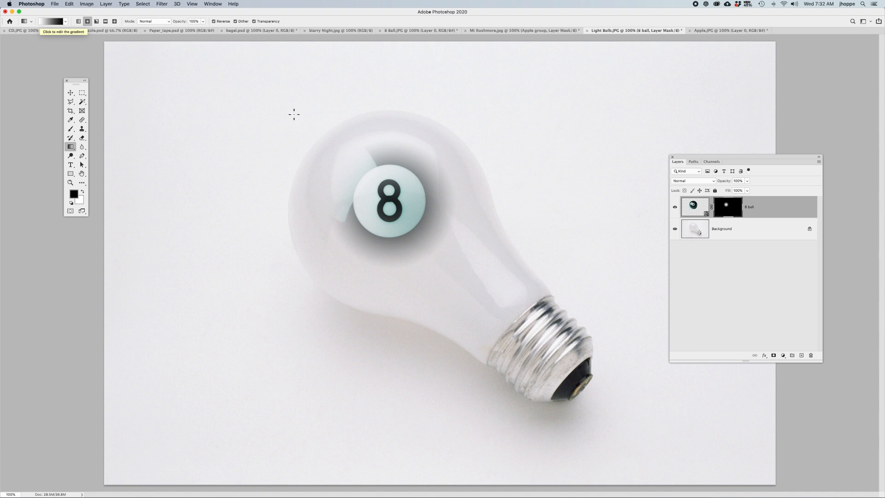
left_click_drag(393, 204, 450, 252)
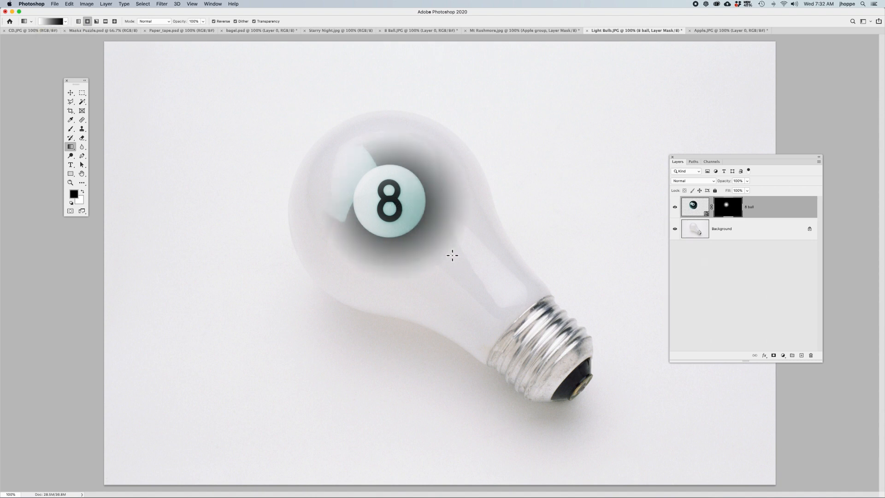
left_click_drag(389, 206, 387, 308)
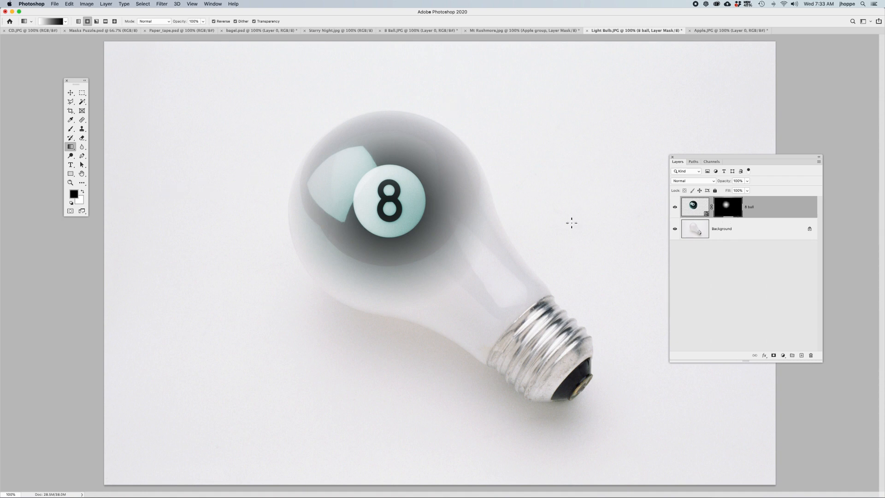
Fill the 8 ball's mask with black, and dab white repeatedly over the number 8 with the Brush at 50% opacity
key("alt+BackSpace")
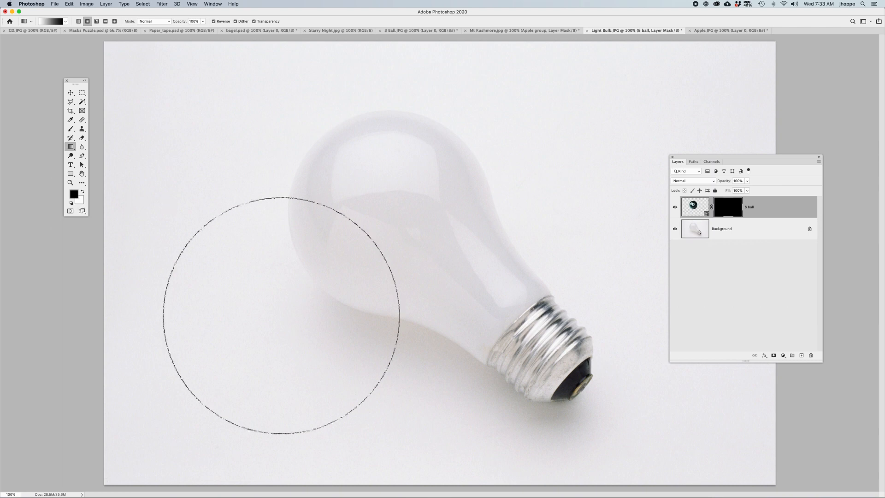
key("b")
key("x")
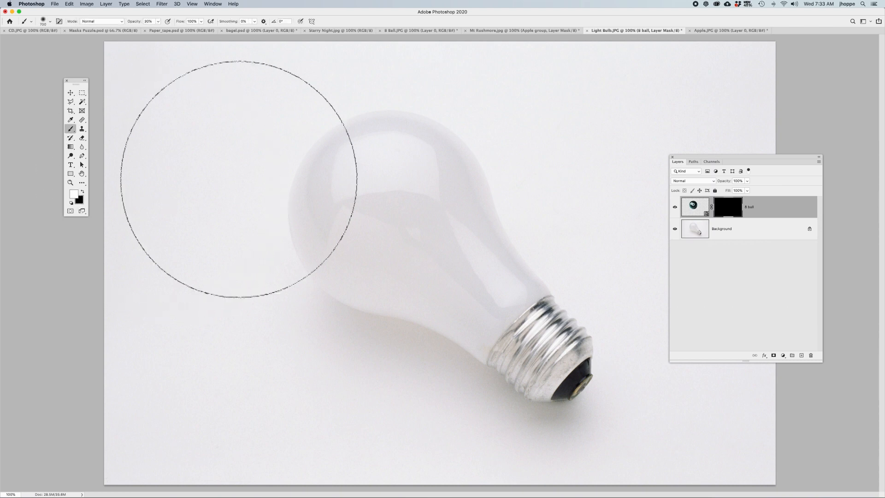
key("5")
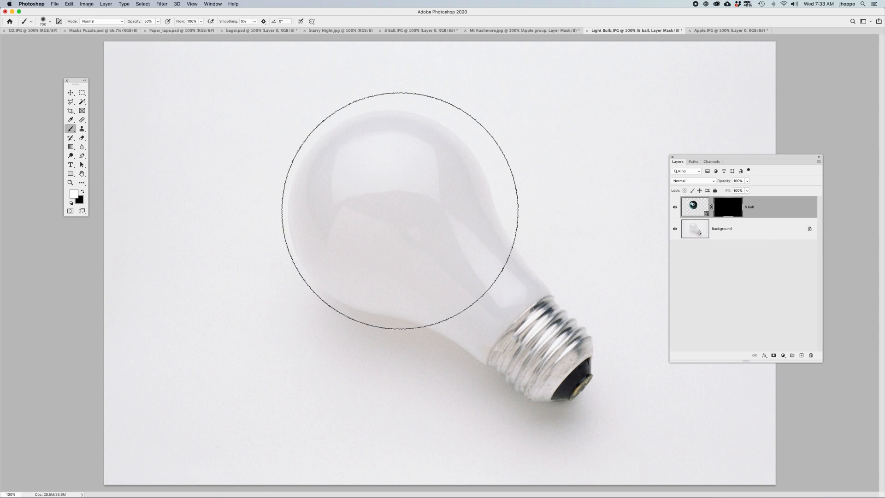
left_click(392, 208)
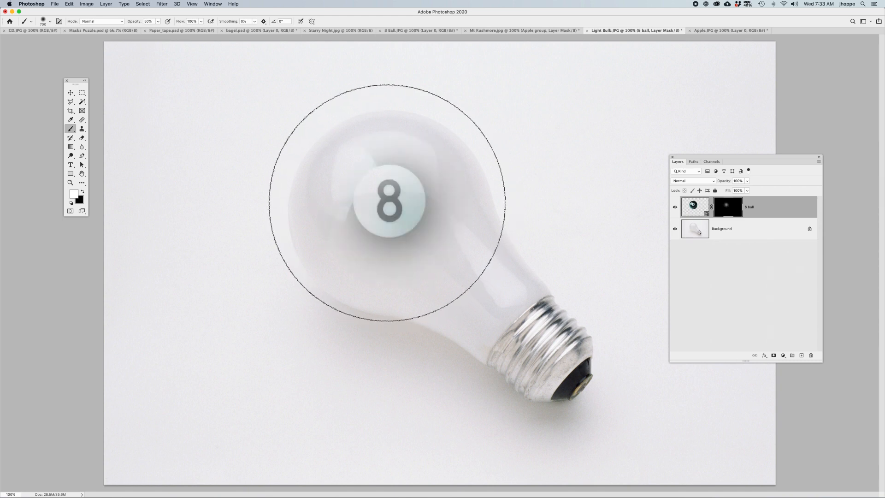
left_click(387, 203)
left_click(388, 203)
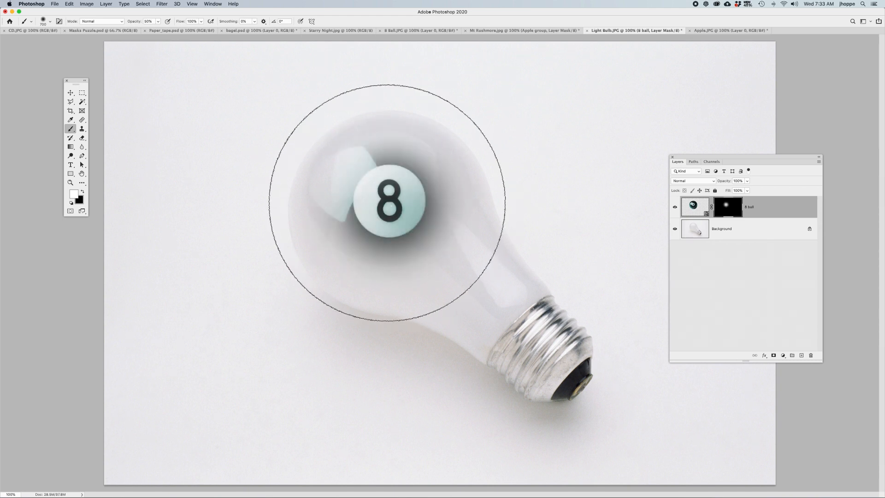
left_click(387, 203)
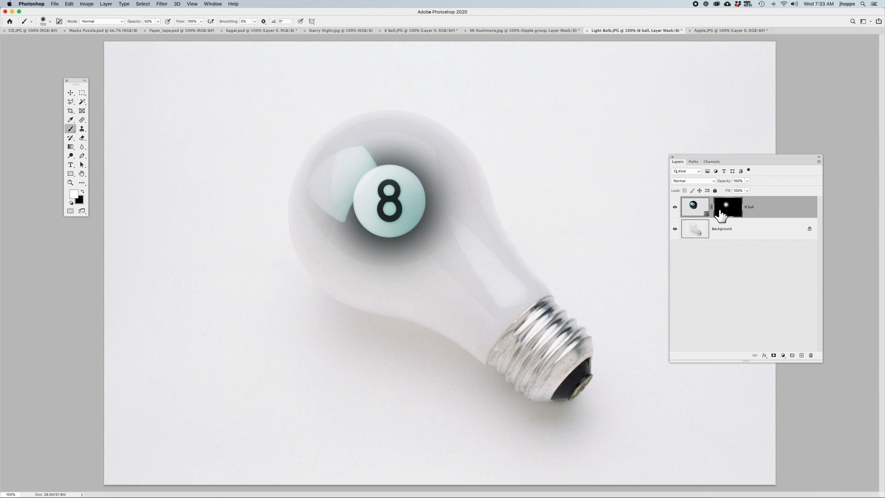